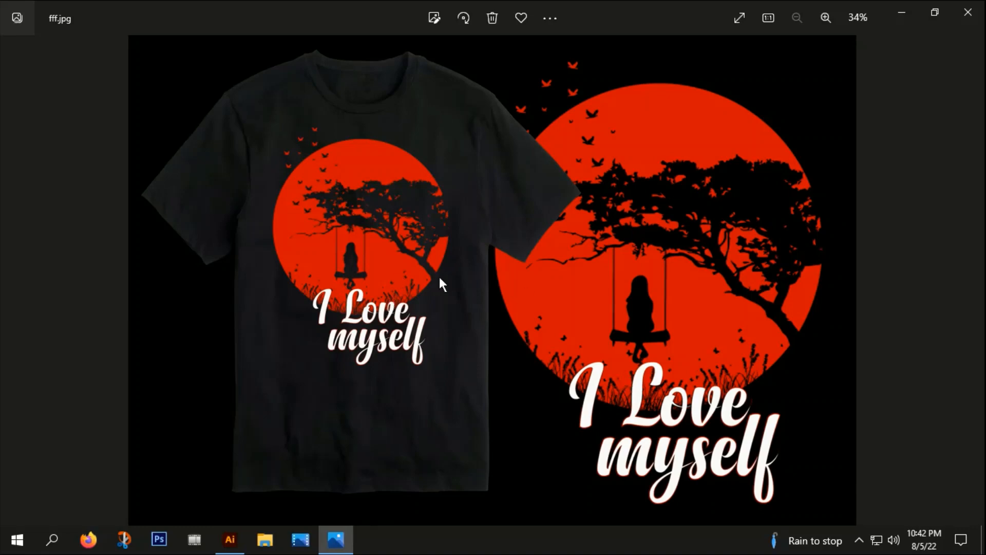
# Step: Switch to Illustrator and set the fill colour to black, 000000
pyautogui.click(229, 539)
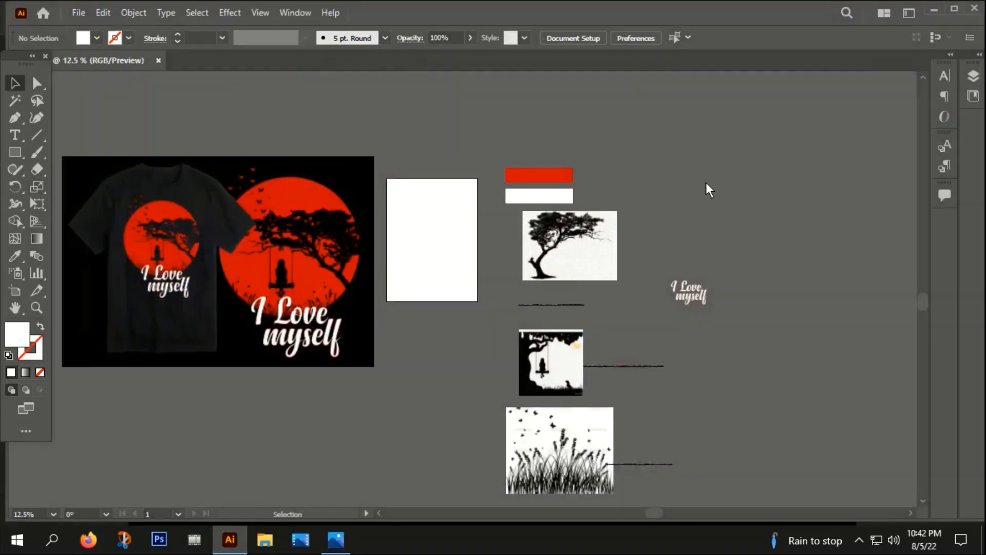
pyautogui.moveTo(771, 391); pyautogui.dragTo(844, 387)
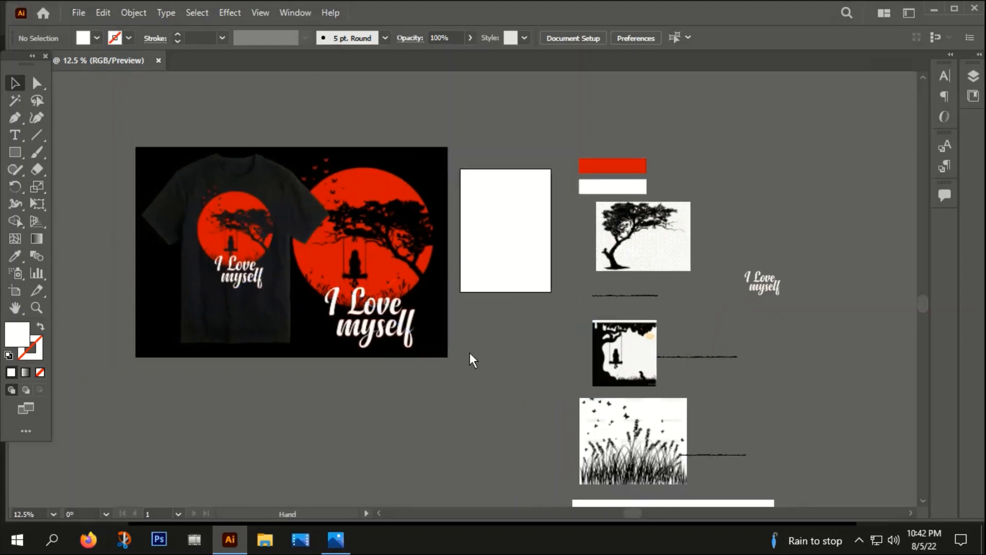
pyautogui.moveTo(469, 352); pyautogui.dragTo(350, 334)
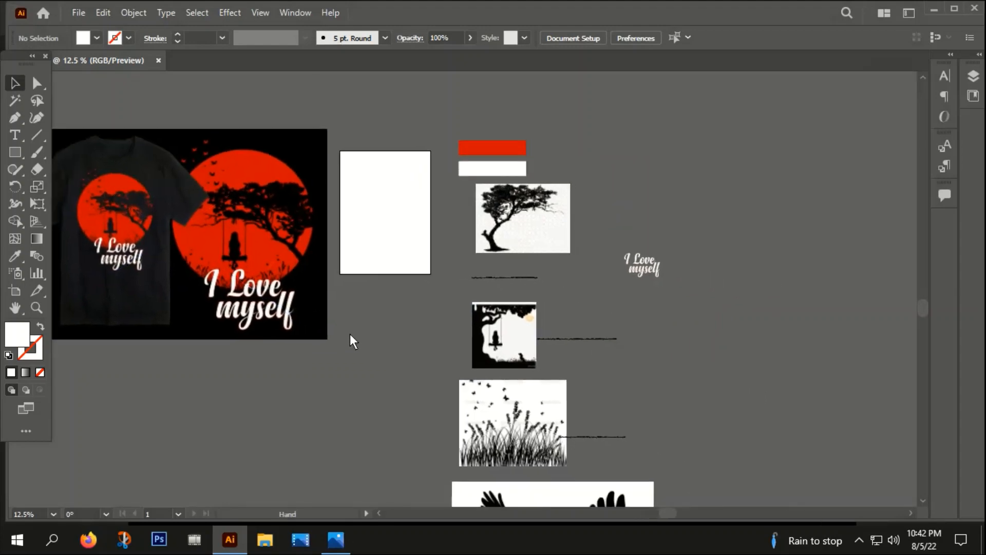
pyautogui.doubleClick(15, 333)
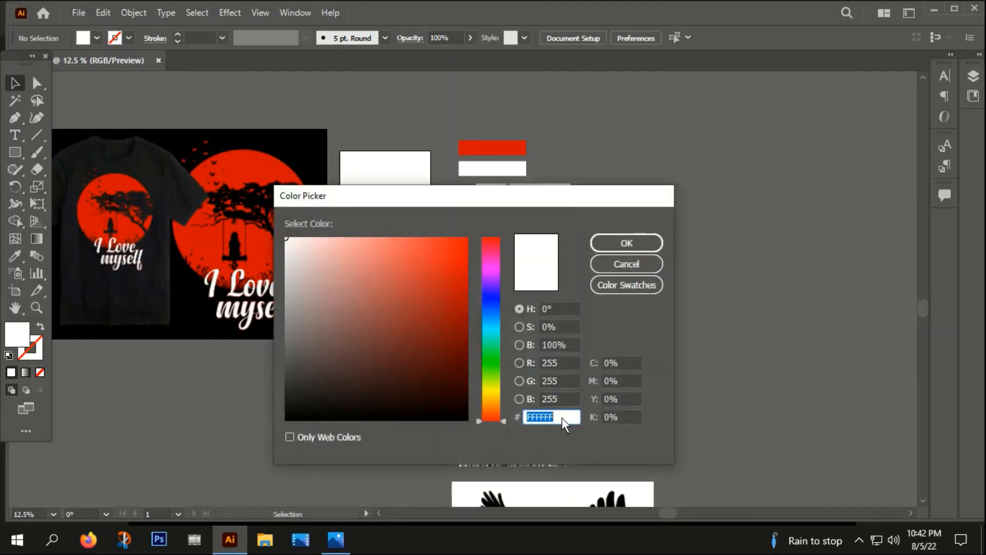
pyautogui.write('000000')
pyautogui.click(627, 241)
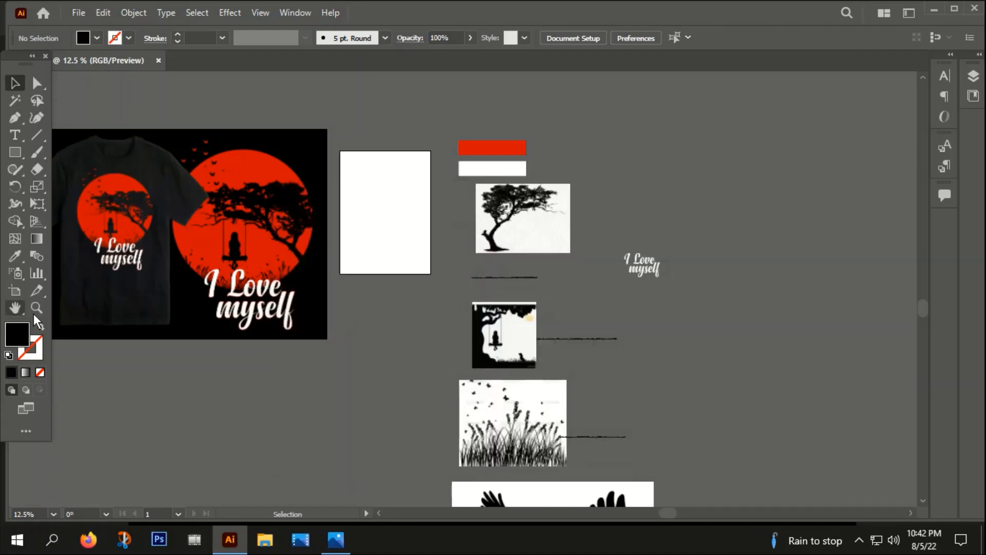
# Step: Draw a black rectangle covering the white board beside the reference design, then deselect it
pyautogui.click(15, 152)
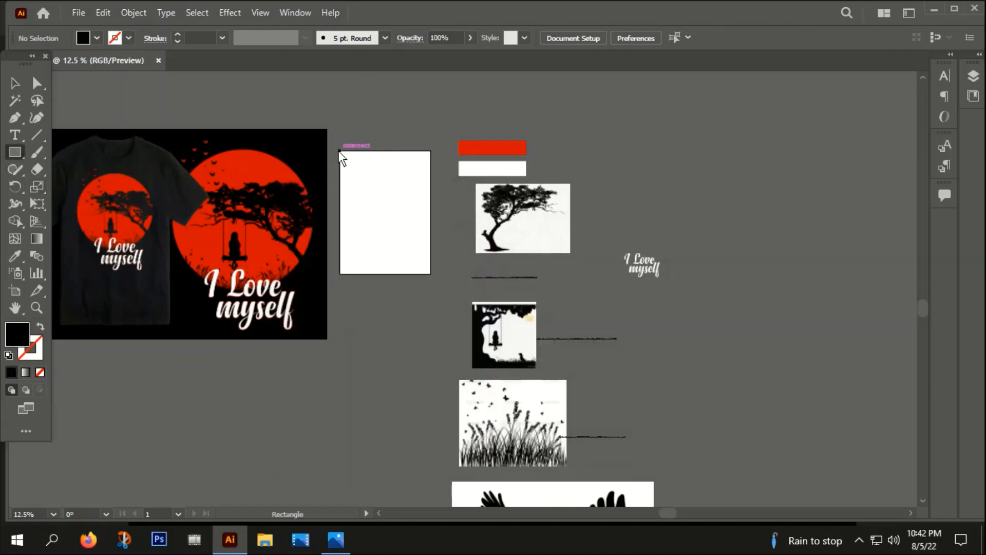
pyautogui.moveTo(339, 150); pyautogui.dragTo(434, 275)
pyautogui.hotkey('ctrl', 'shift', 'a')
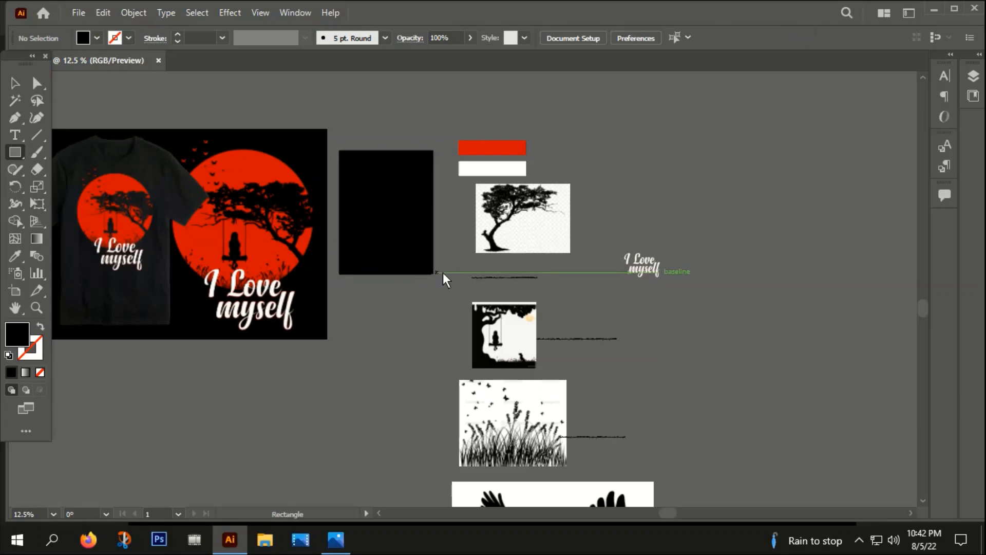
# Step: Draw a circle inside the black rectangle with the Ellipse tool
pyautogui.click(15, 82)
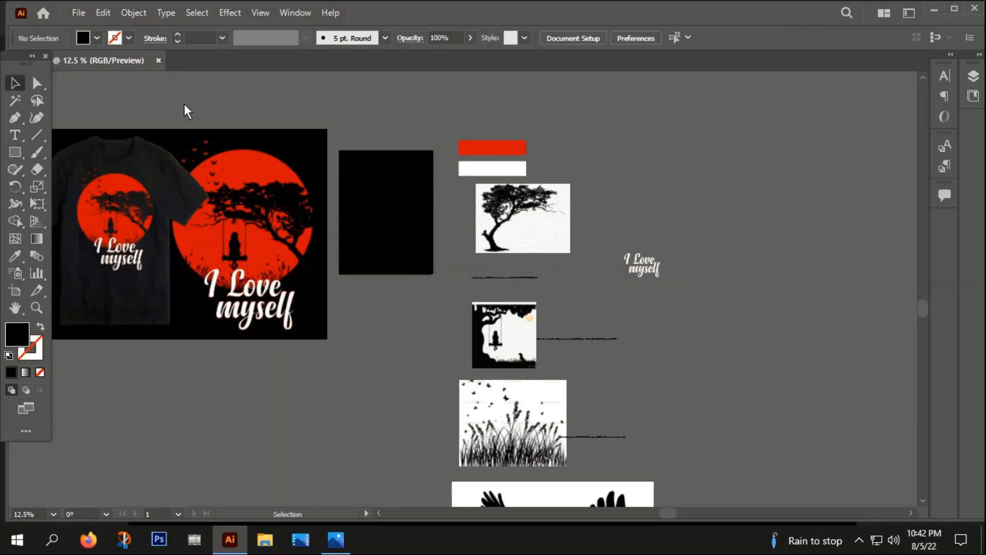
pyautogui.hscroll(-3, 373, 390)
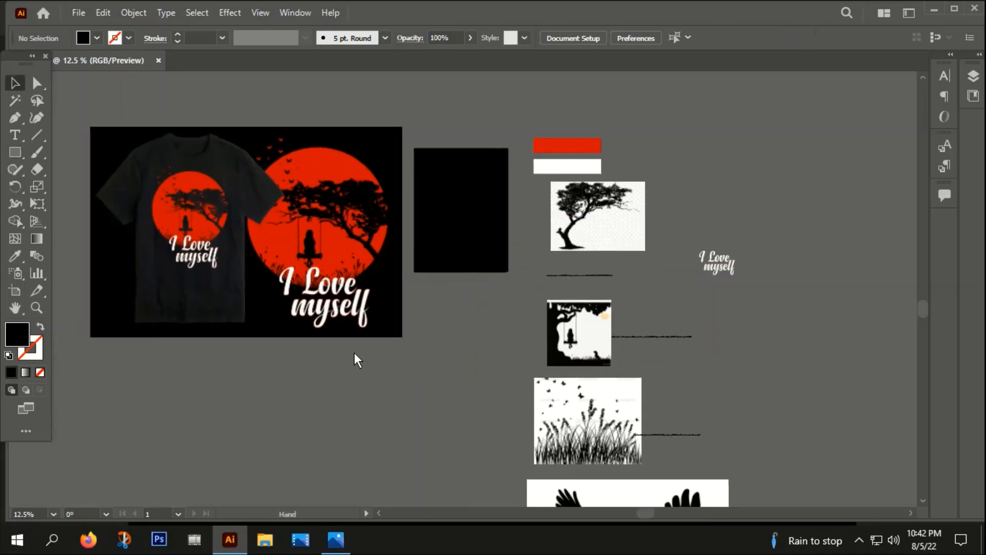
pyautogui.scroll(2, 476, 203)
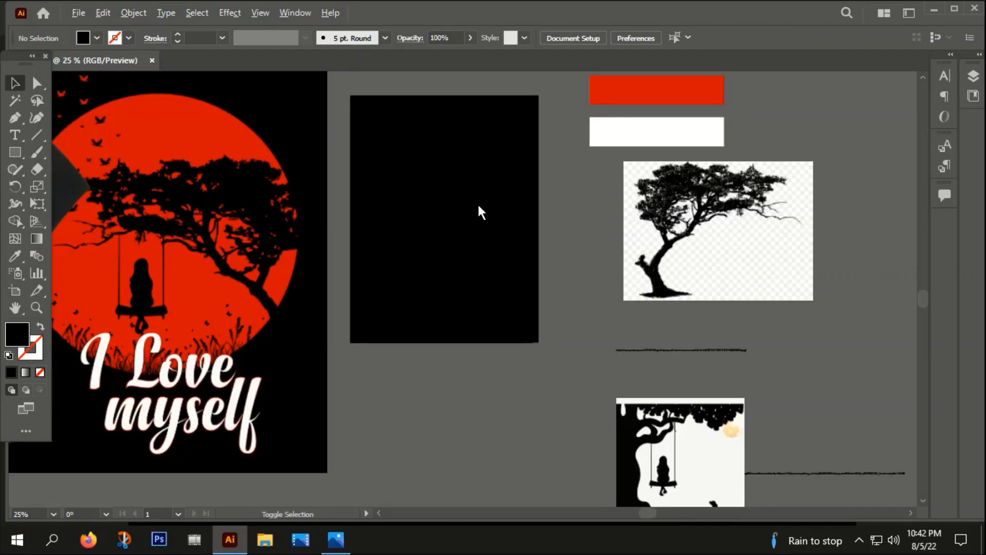
pyautogui.scroll(-1, 477, 203)
pyautogui.hscroll(3, 440, 277)
pyautogui.moveTo(438, 313); pyautogui.dragTo(432, 303)
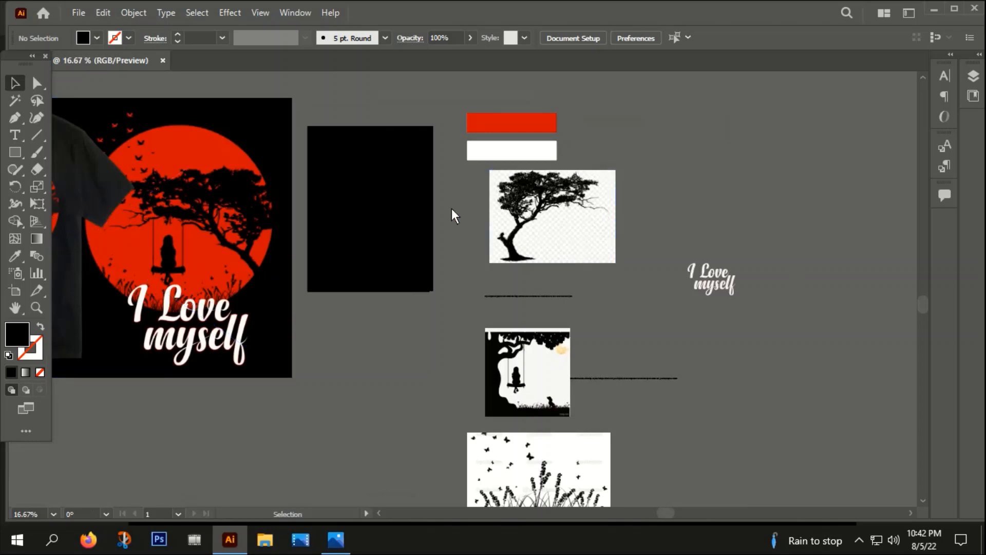
pyautogui.moveTo(380, 365); pyautogui.dragTo(433, 366)
pyautogui.scroll(-1, 433, 365)
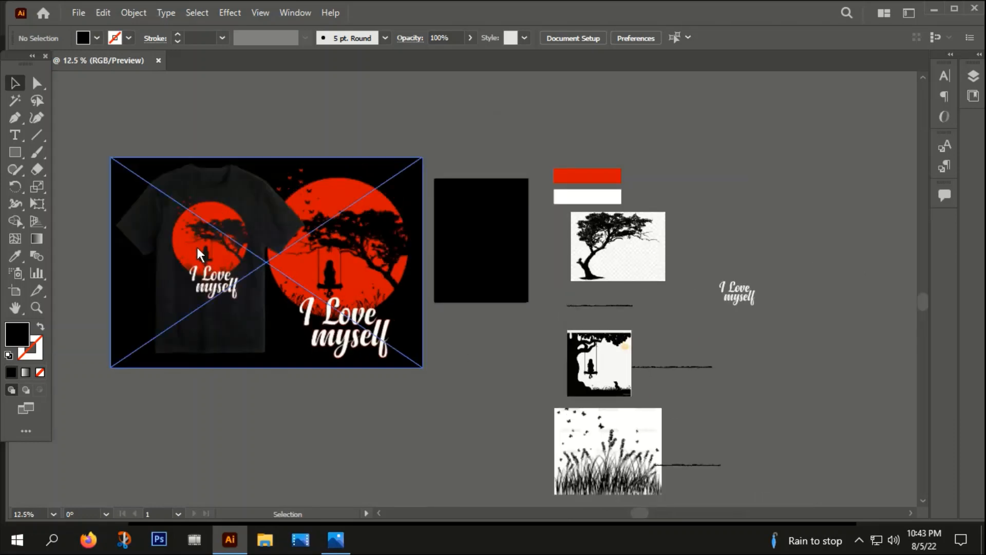
pyautogui.click(14, 151)
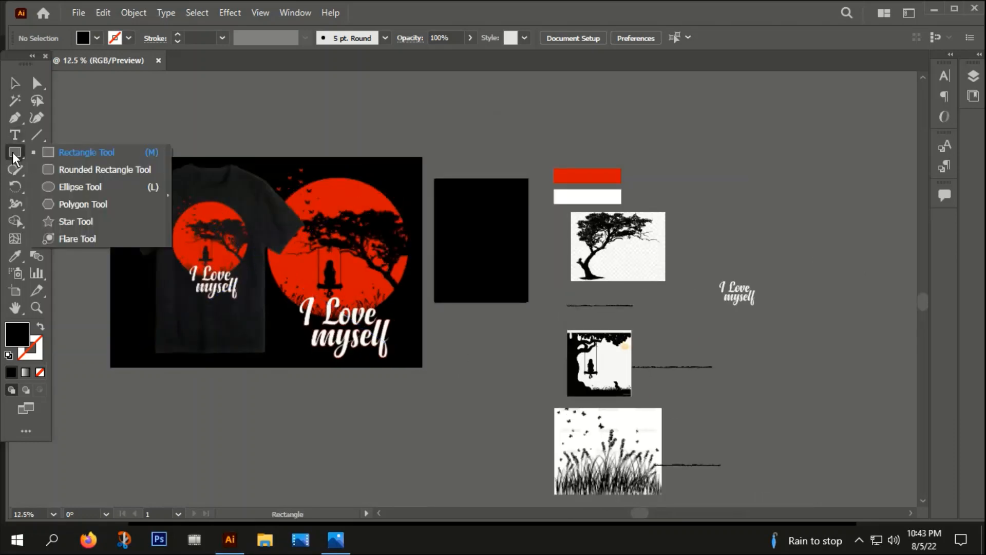
pyautogui.click(77, 187)
pyautogui.moveTo(478, 234); pyautogui.dragTo(502, 272)
pyautogui.moveTo(503, 315); pyautogui.dragTo(344, 310)
# Step: Sample the red swatch colour into the circle with the Eyedropper and centre it vertically on the board
pyautogui.press('i')
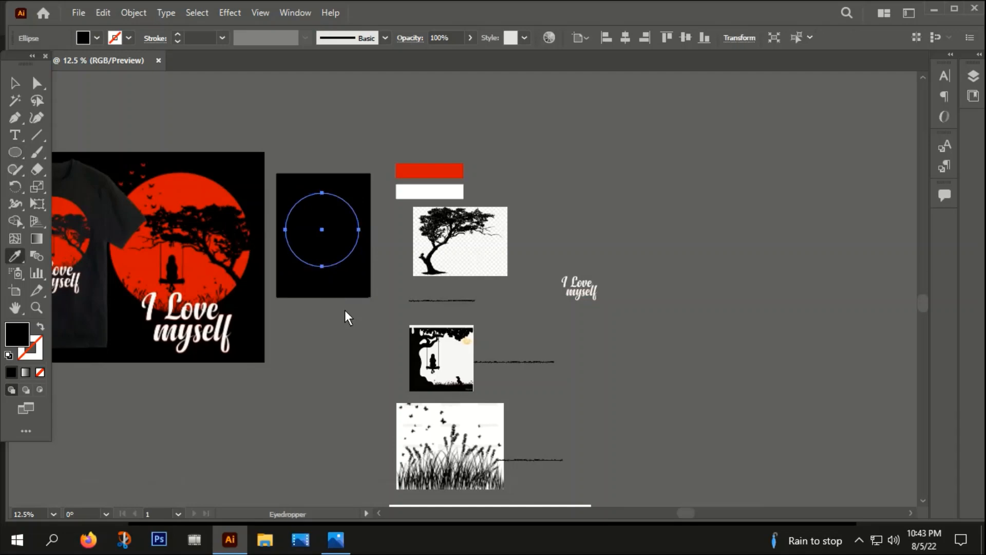
pyautogui.click(418, 171)
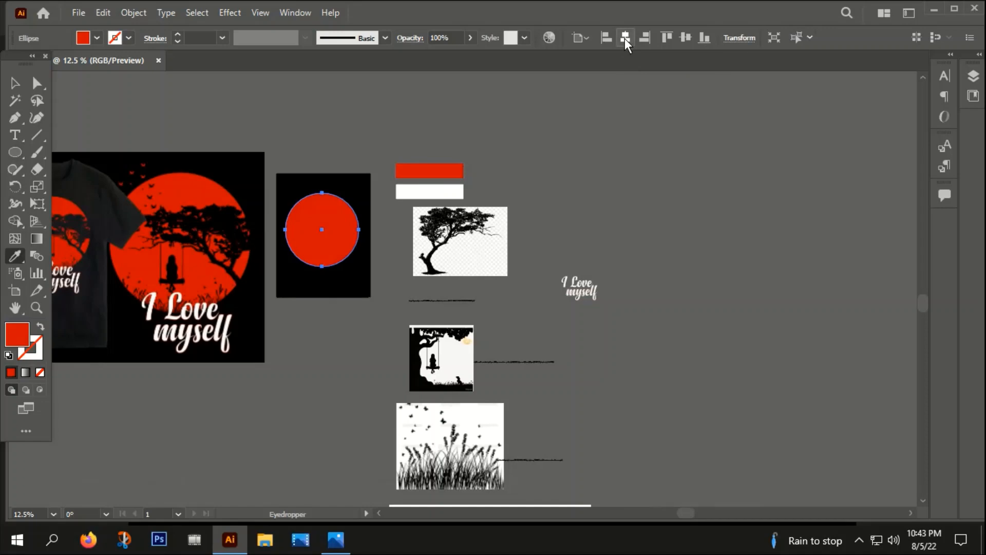
pyautogui.click(685, 38)
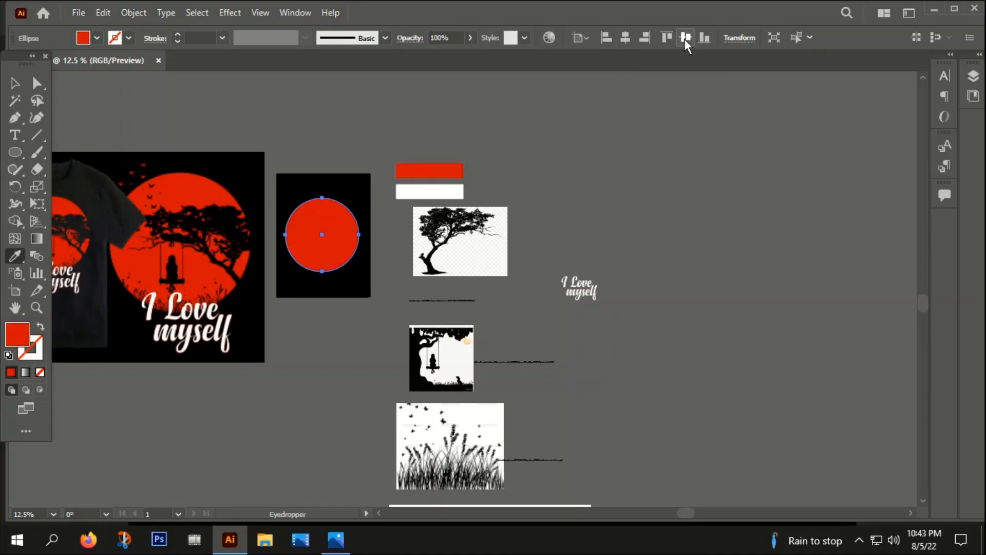
pyautogui.click(18, 89)
pyautogui.click(154, 118)
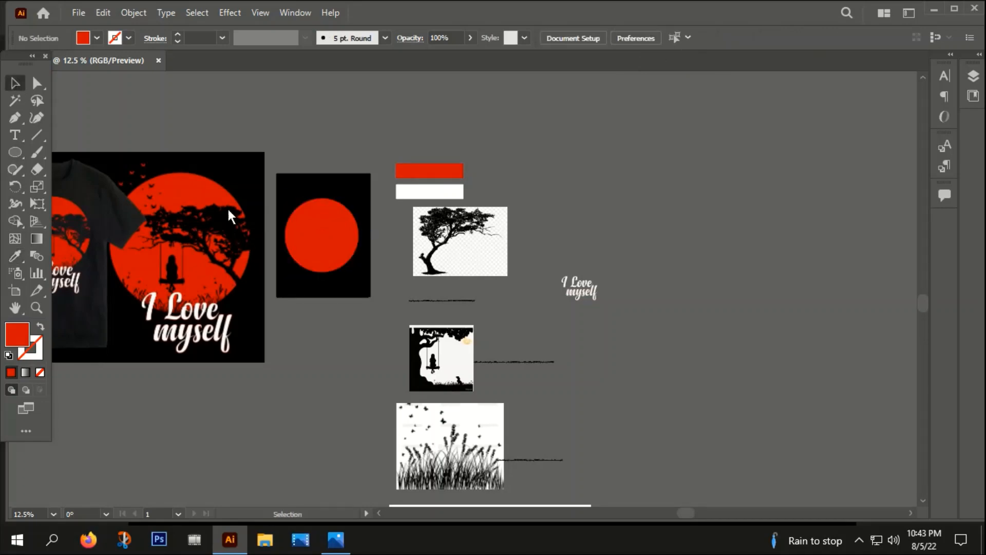
# Step: Switch to the browser and open the copied kisspng tree image URL in a new tab
pyautogui.moveTo(292, 335); pyautogui.dragTo(340, 328)
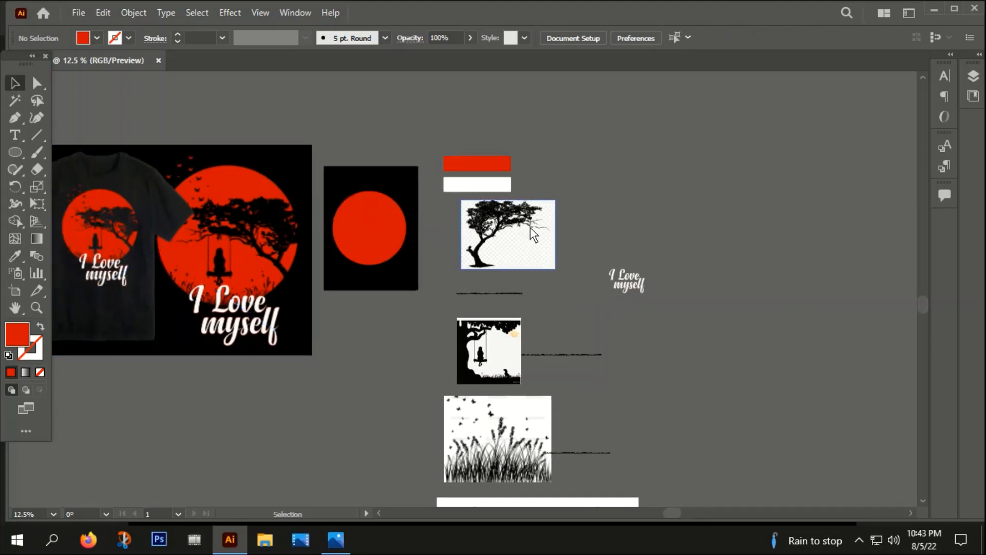
pyautogui.click(514, 294)
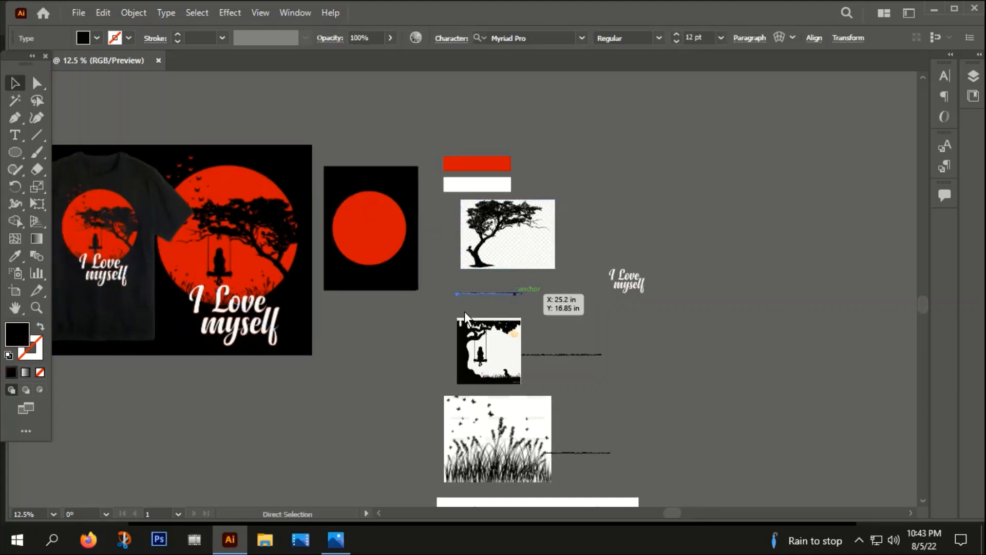
pyautogui.click(88, 539)
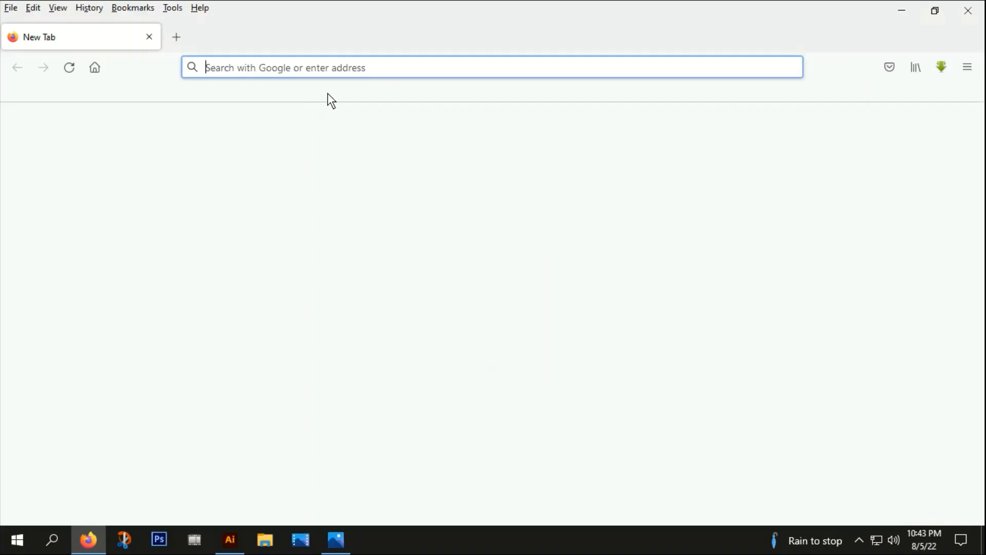
pyautogui.click(314, 68)
pyautogui.write('https://mpng.subpng.com/20180708/rge/kisspng-wall-decal-tree-arvores-5b41a7c3d26315.6175251915310294438618.jpg')
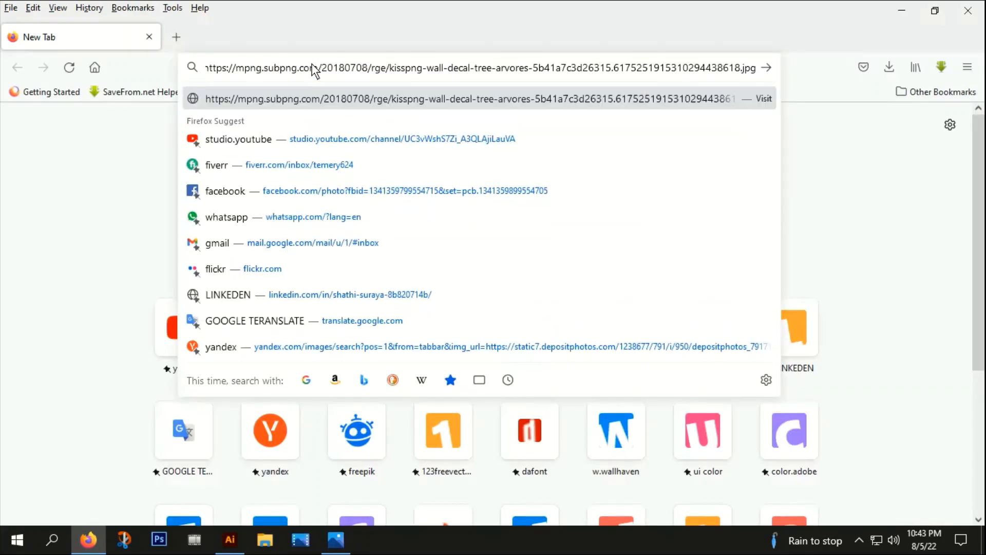
pyautogui.press('Return')
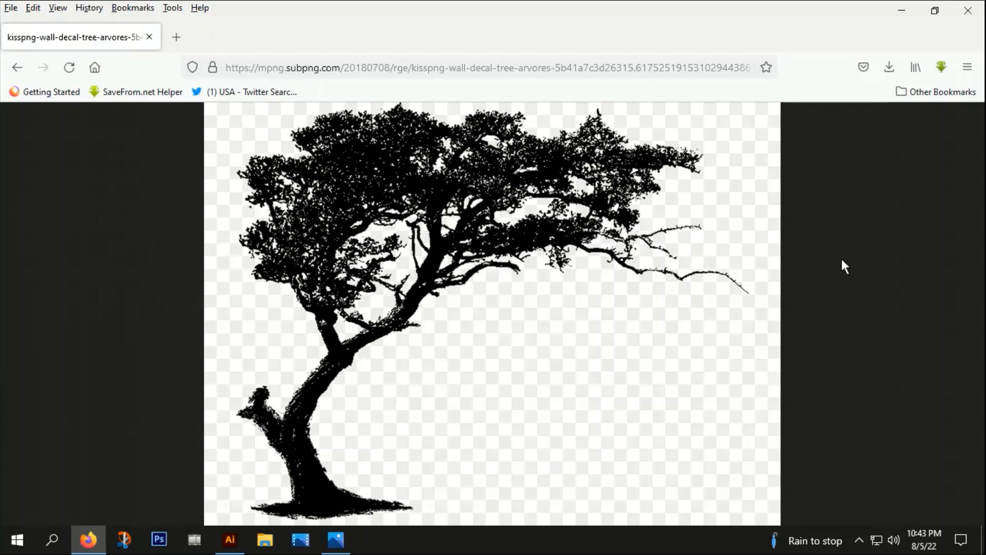
# Step: Copy the tree image and paste it into the Illustrator document
pyautogui.rightClick(400, 181)
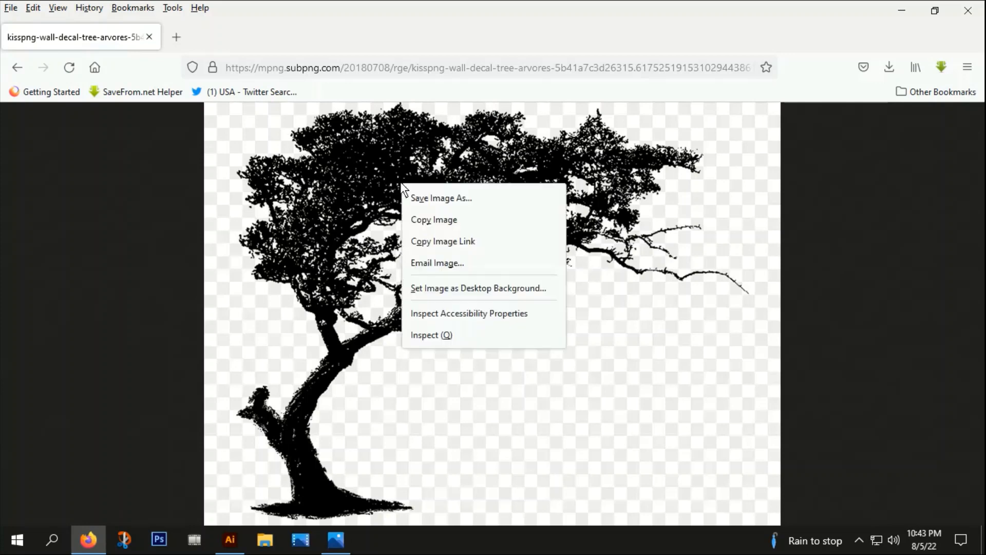
pyautogui.click(434, 219)
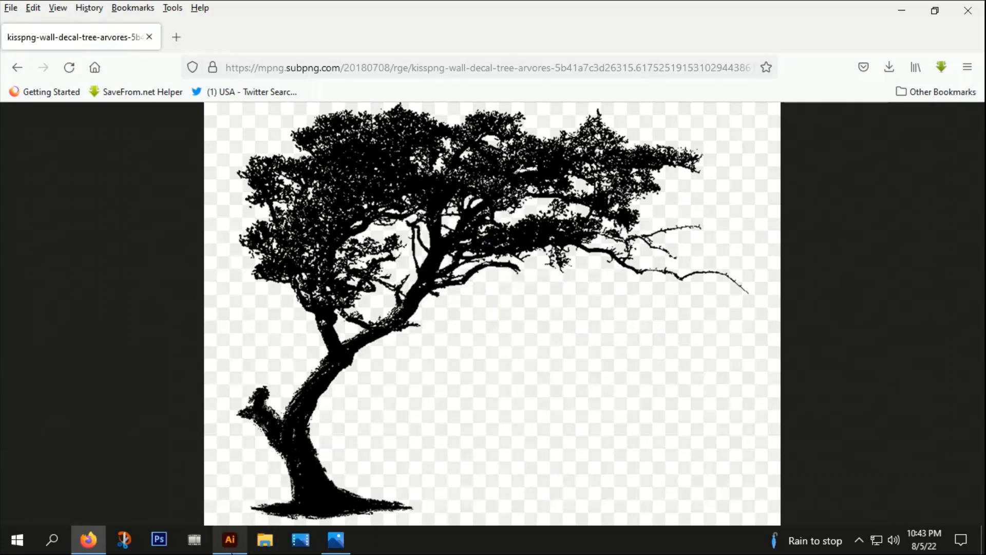
pyautogui.click(230, 539)
pyautogui.click(653, 196)
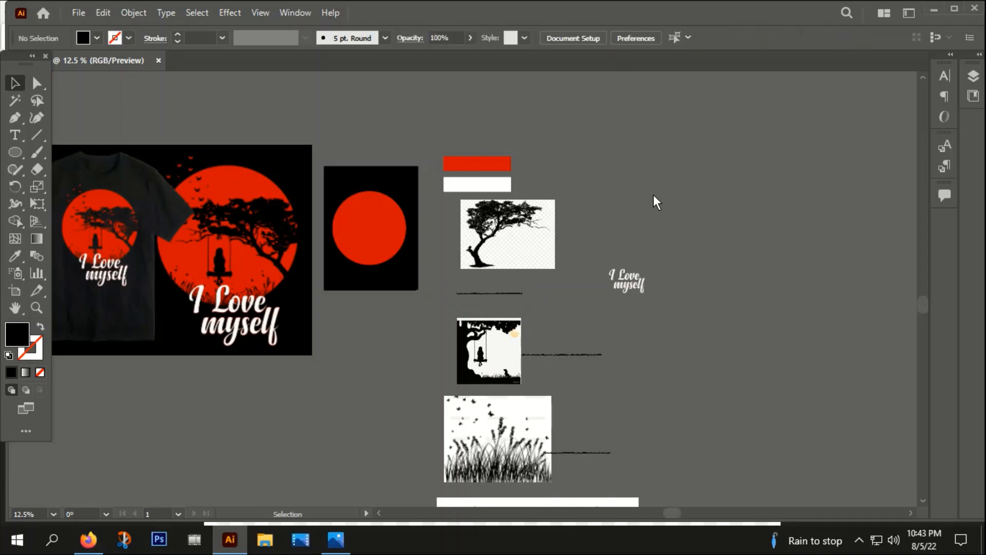
pyautogui.hotkey('ctrl', 'v')
# Step: Position the pasted tree image and apply Image Trace to it
pyautogui.moveTo(460, 309); pyautogui.dragTo(381, 202)
pyautogui.scroll(4, 382, 173)
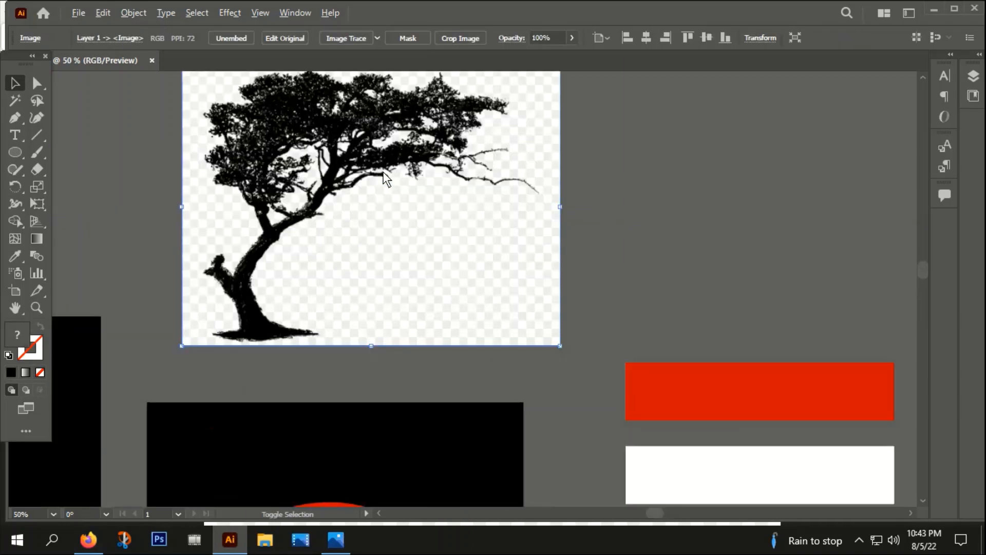
pyautogui.click(608, 246)
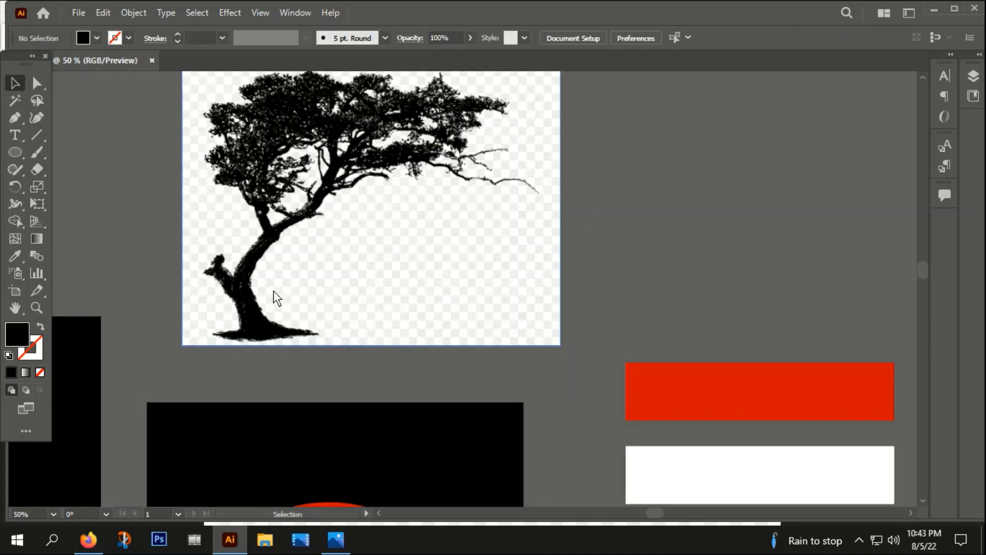
pyautogui.moveTo(423, 165); pyautogui.dragTo(418, 180)
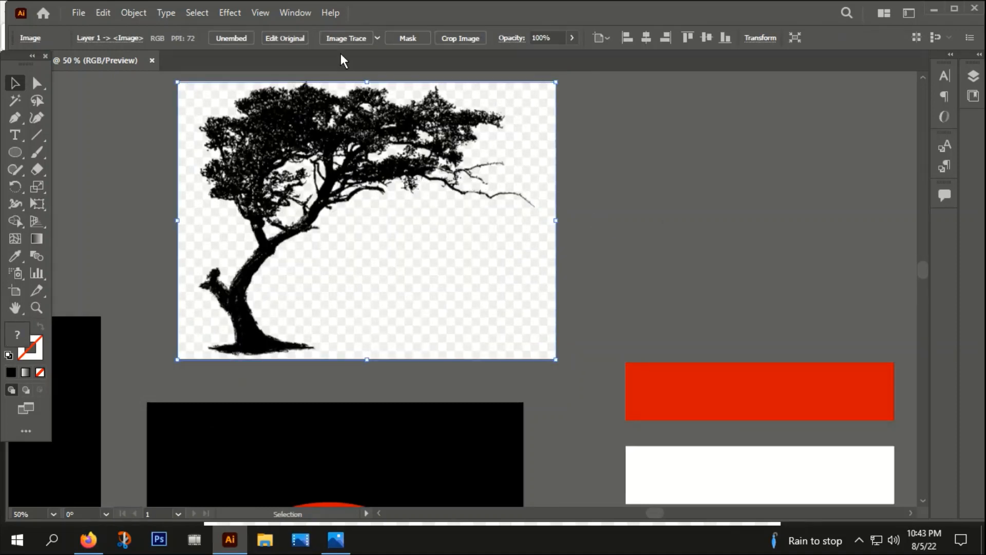
pyautogui.click(343, 39)
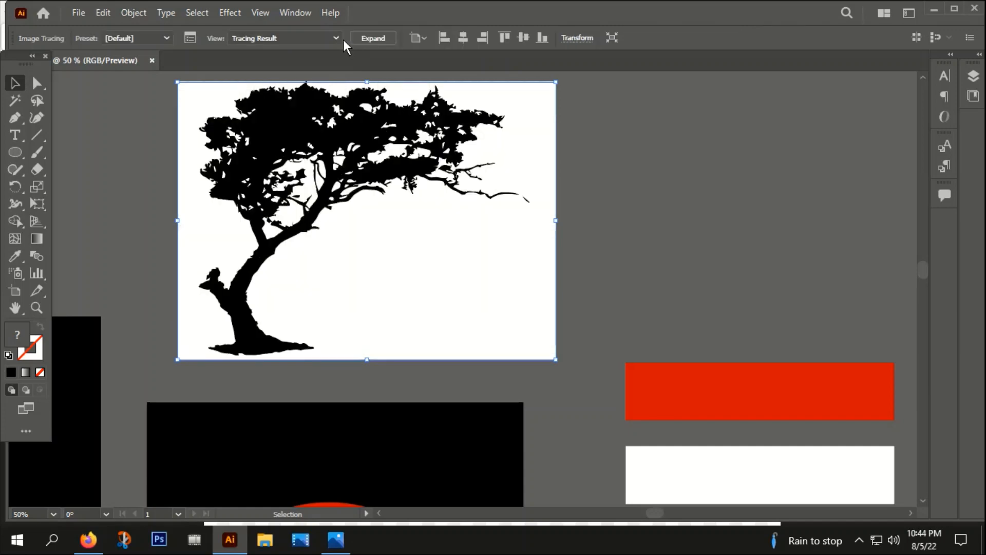
# Step: Expand the traced tree and ungroup it
pyautogui.click(373, 37)
pyautogui.rightClick(360, 132)
pyautogui.click(411, 253)
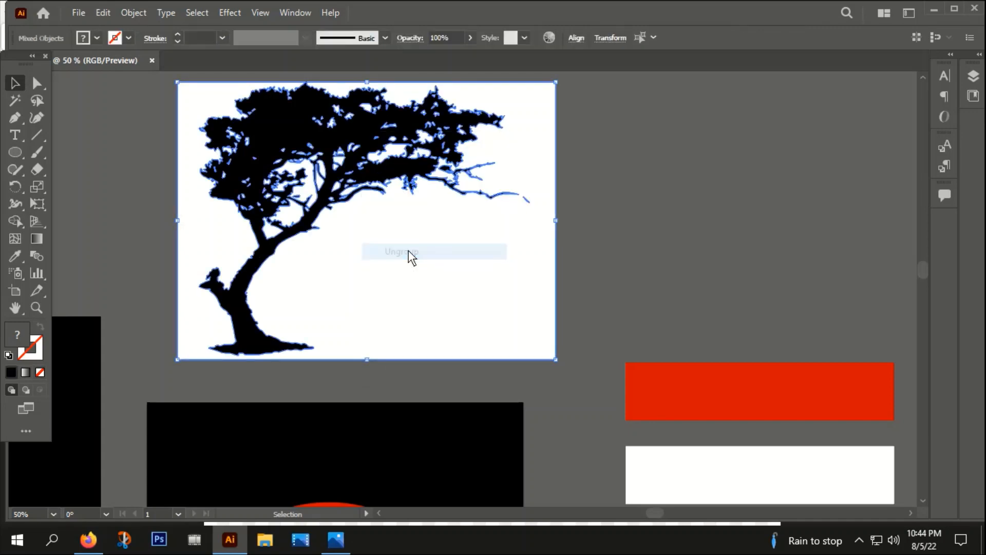
# Step: Select the white background pieces with the Magic Wand and delete them
pyautogui.click(15, 100)
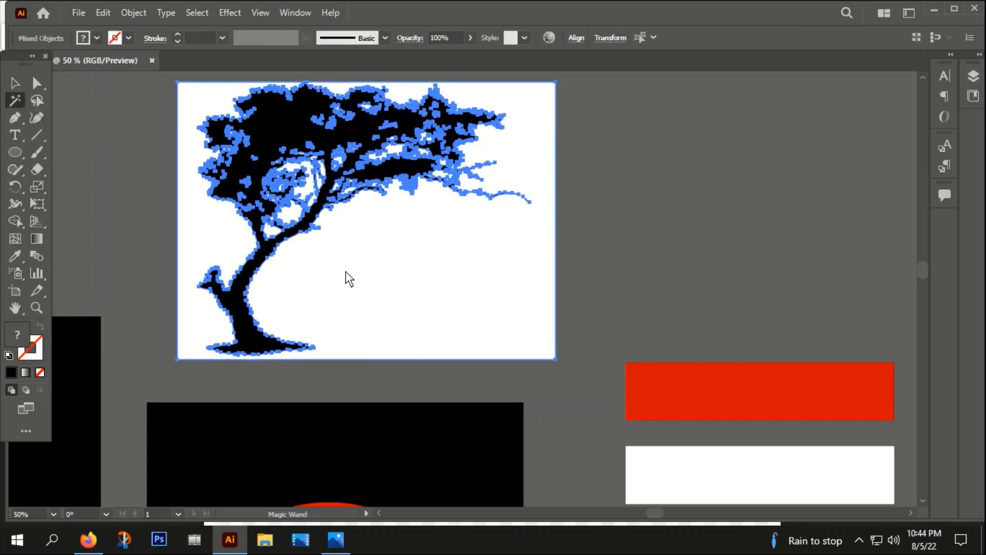
pyautogui.click(412, 266)
pyautogui.click(15, 83)
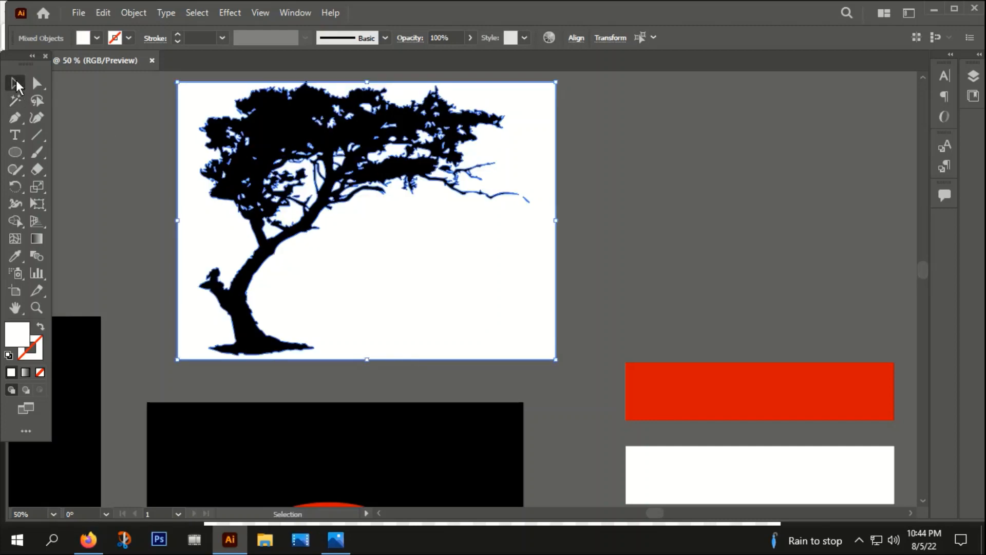
pyautogui.press('Delete')
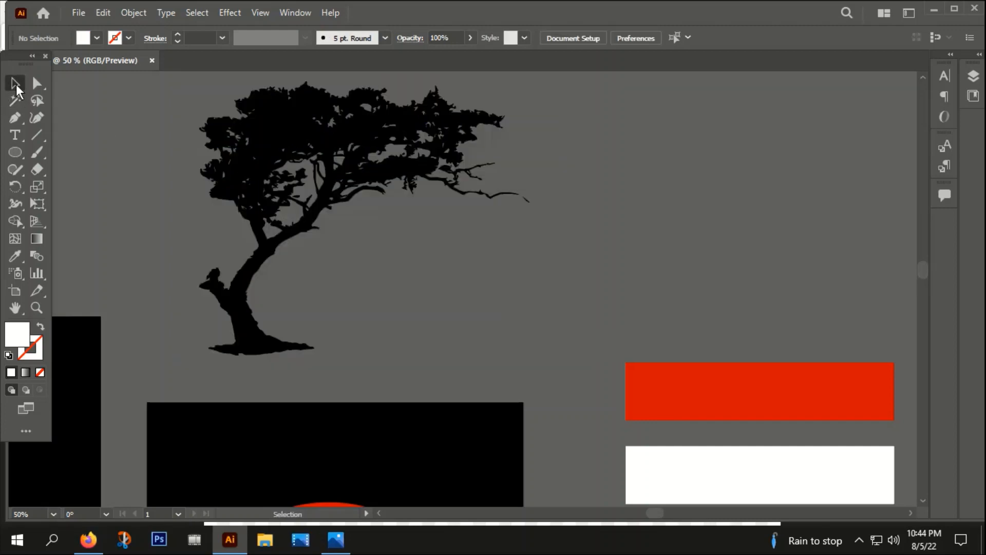
# Step: Group the remaining tree silhouette pieces
pyautogui.scroll(-1, 374, 279)
pyautogui.scroll(-1, 375, 279)
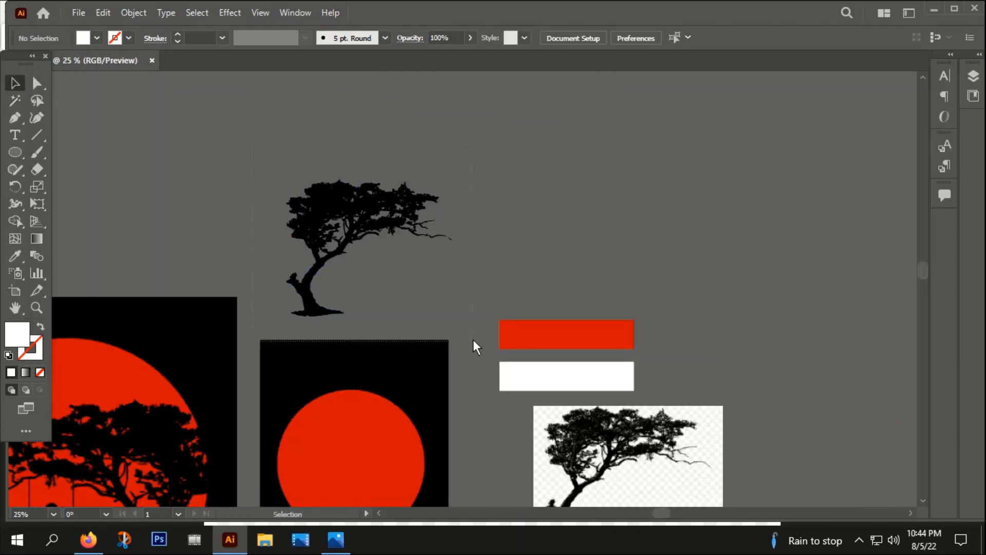
pyautogui.click(421, 265)
pyautogui.rightClick(421, 265)
pyautogui.click(436, 324)
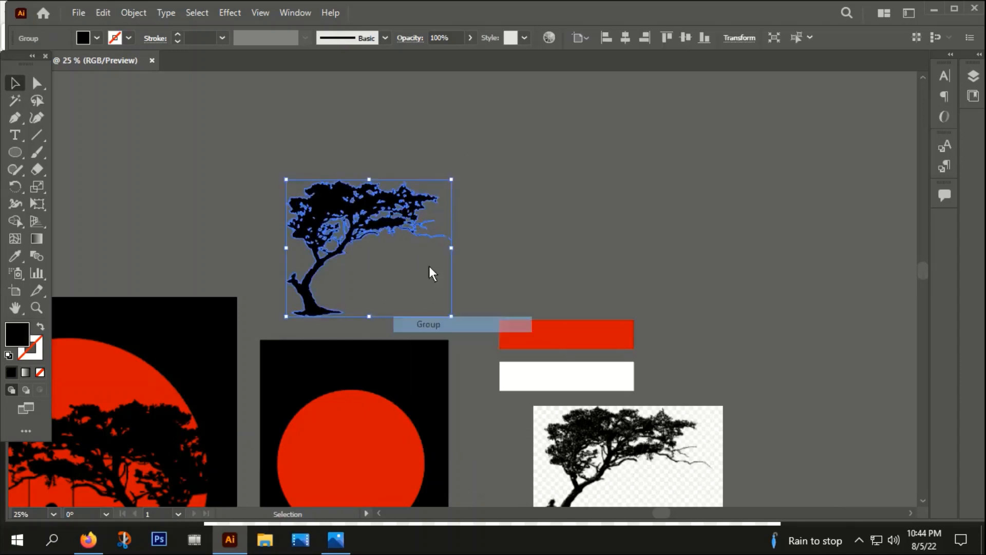
# Step: Reflect the grouped tree silhouette across the vertical axis so it faces the opposite direction
pyautogui.moveTo(471, 254); pyautogui.dragTo(465, 173)
pyautogui.rightClick(398, 135)
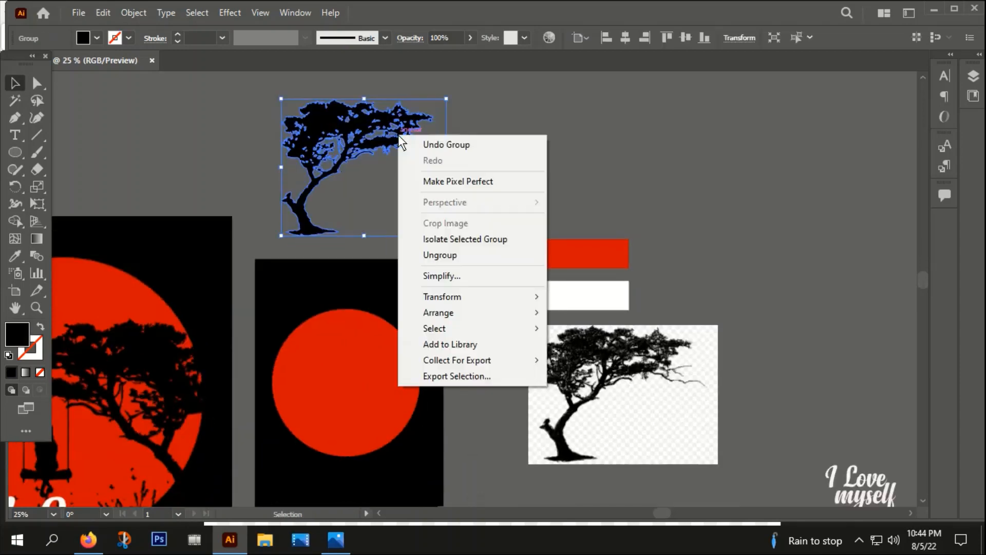
pyautogui.moveTo(454, 303)
pyautogui.click(591, 346)
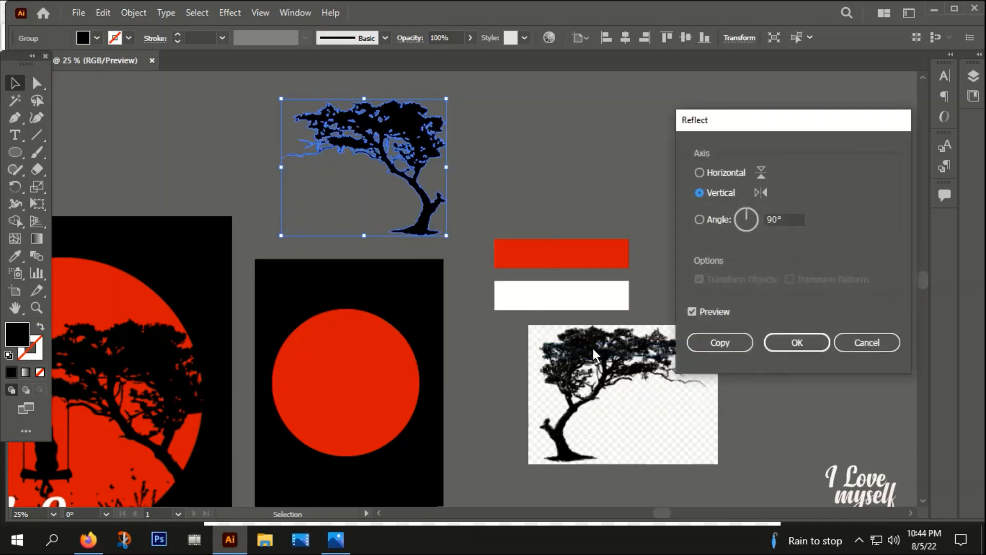
pyautogui.click(804, 341)
# Step: Move the tree onto the red moon artboard and scale it proportionally over the moon
pyautogui.moveTo(411, 131); pyautogui.dragTo(394, 356)
pyautogui.moveTo(405, 445); pyautogui.dragTo(566, 393)
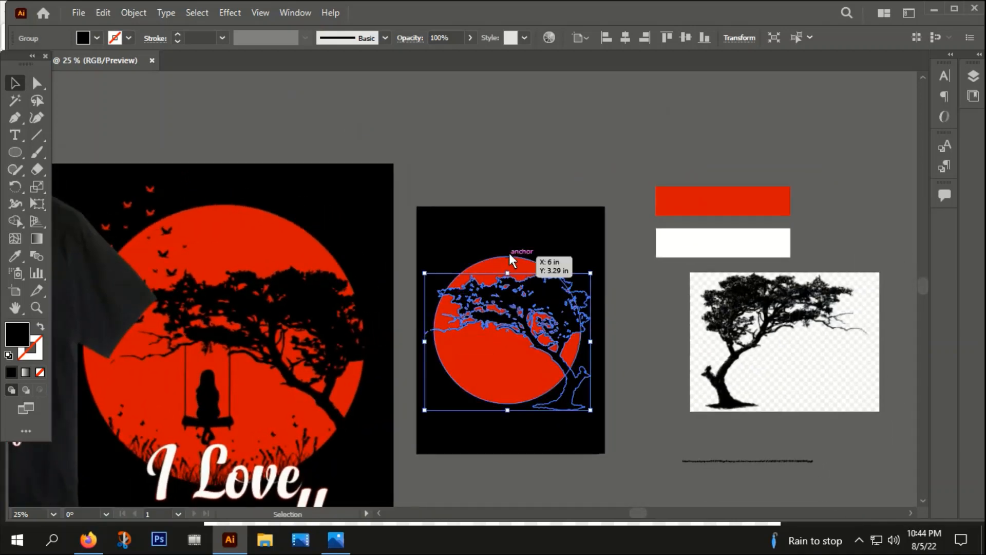
pyautogui.scroll(2, 570, 331)
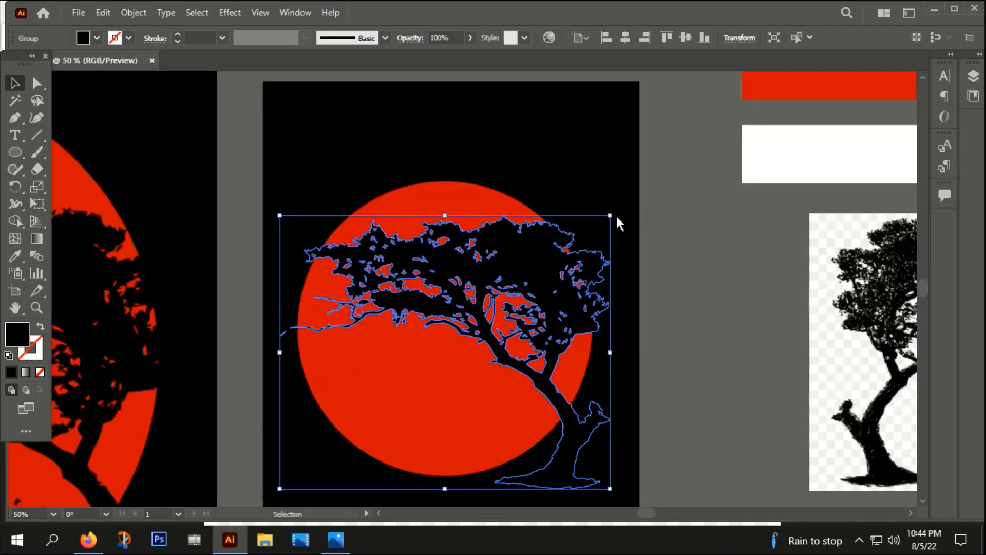
pyautogui.hotkey('alt', 'shift')
pyautogui.moveTo(609, 216); pyautogui.dragTo(598, 258)
pyautogui.moveTo(550, 427); pyautogui.dragTo(576, 414)
pyautogui.scroll(-1, 577, 415)
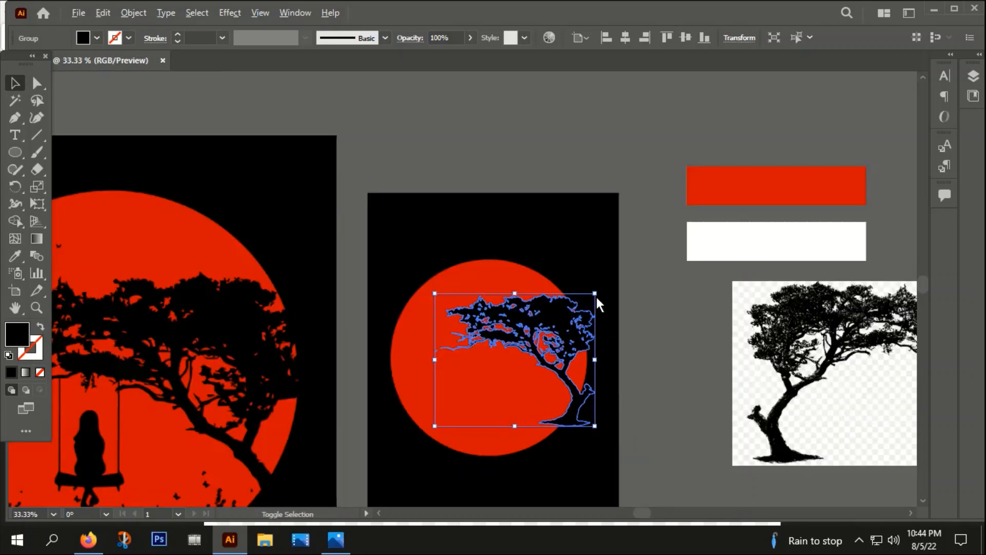
pyautogui.moveTo(596, 297); pyautogui.dragTo(609, 273)
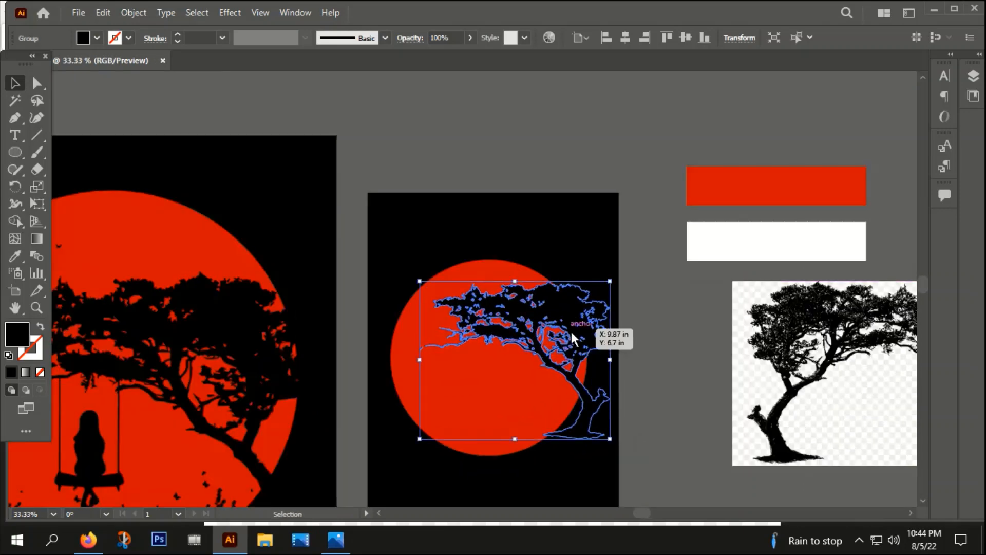
pyautogui.moveTo(571, 331); pyautogui.dragTo(574, 335)
# Step: Enlarge the tree further and shift it right so its trunk extends past the artboard edge
pyautogui.scroll(-1, 574, 336)
pyautogui.scroll(2, 629, 420)
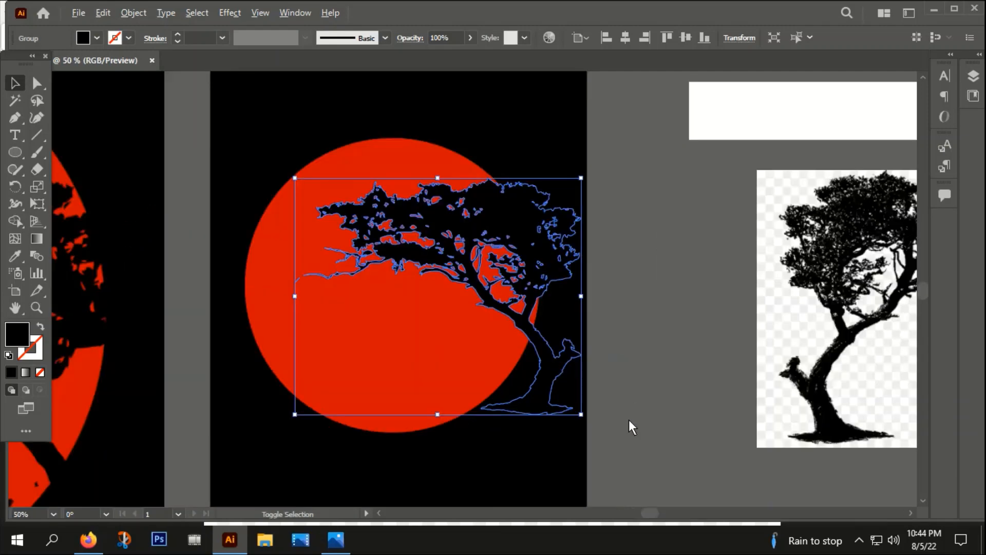
pyautogui.moveTo(590, 420); pyautogui.dragTo(609, 411)
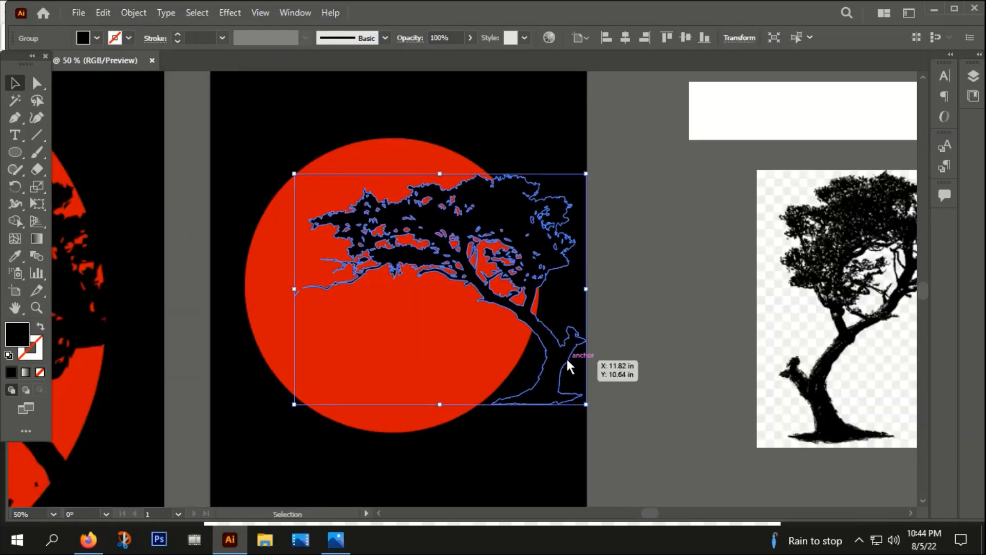
pyautogui.moveTo(566, 356); pyautogui.dragTo(700, 300)
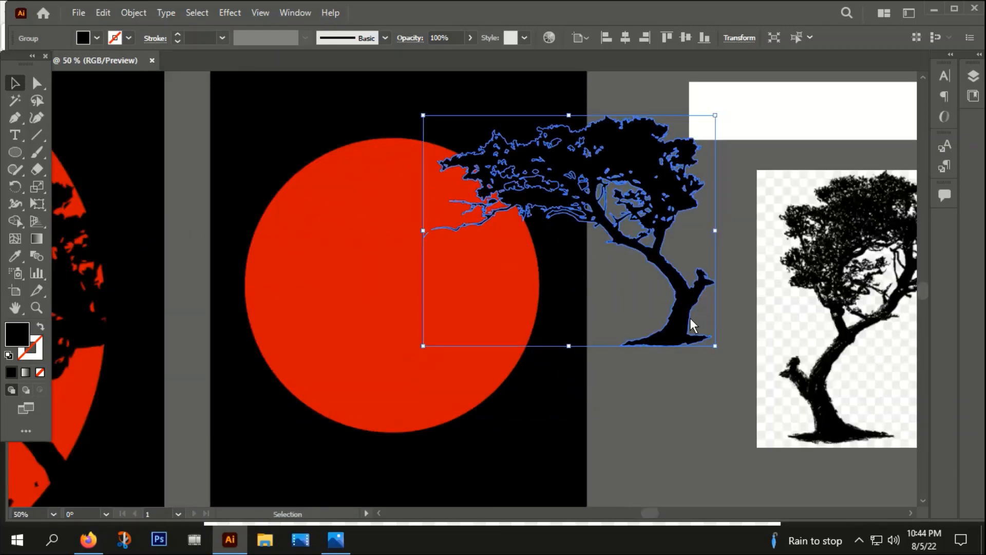
# Step: Erase the spreading root base on the left of the tree trunk with the Eraser tool
pyautogui.click(38, 159)
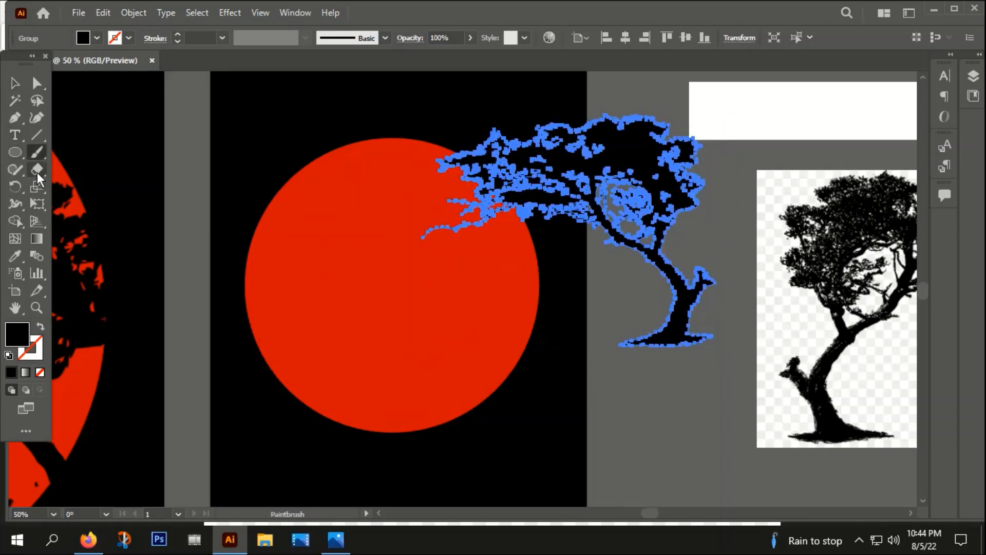
pyautogui.click(37, 171)
pyautogui.scroll(2, 716, 370)
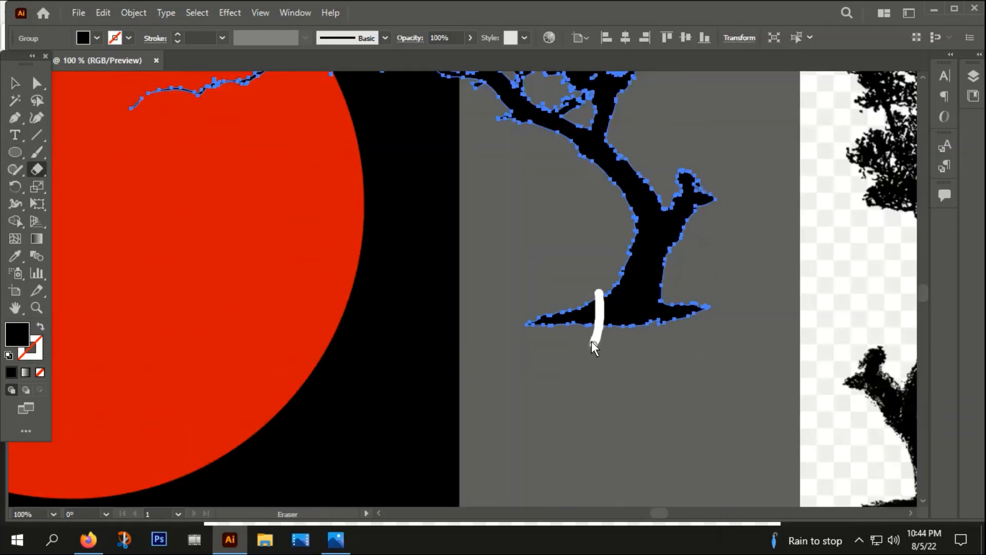
pyautogui.moveTo(591, 341); pyautogui.dragTo(591, 342)
pyautogui.moveTo(589, 306)
pyautogui.mouseDown()
pyautogui.moveTo(532, 324)
pyautogui.moveTo(581, 319)
pyautogui.moveTo(530, 326)
pyautogui.mouseUp()
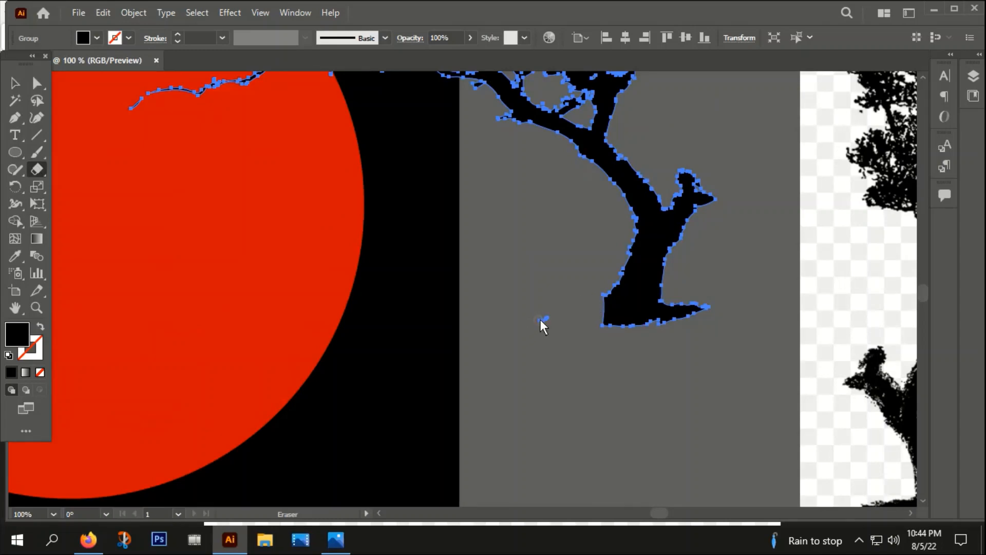
pyautogui.click(15, 83)
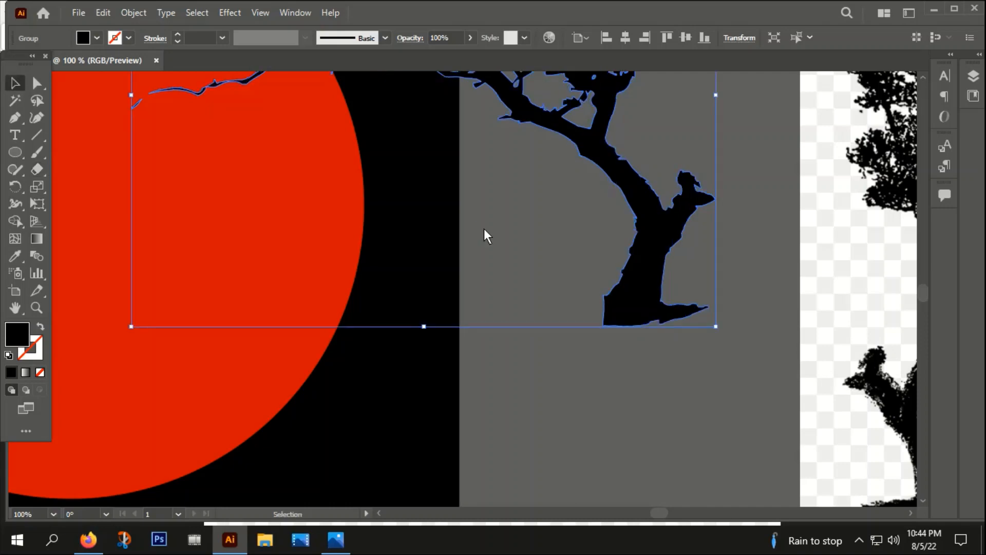
# Step: Move the tree back left so it sits over the upper right part of the moon
pyautogui.click(560, 293)
pyautogui.scroll(-4, 560, 294)
pyautogui.click(564, 272)
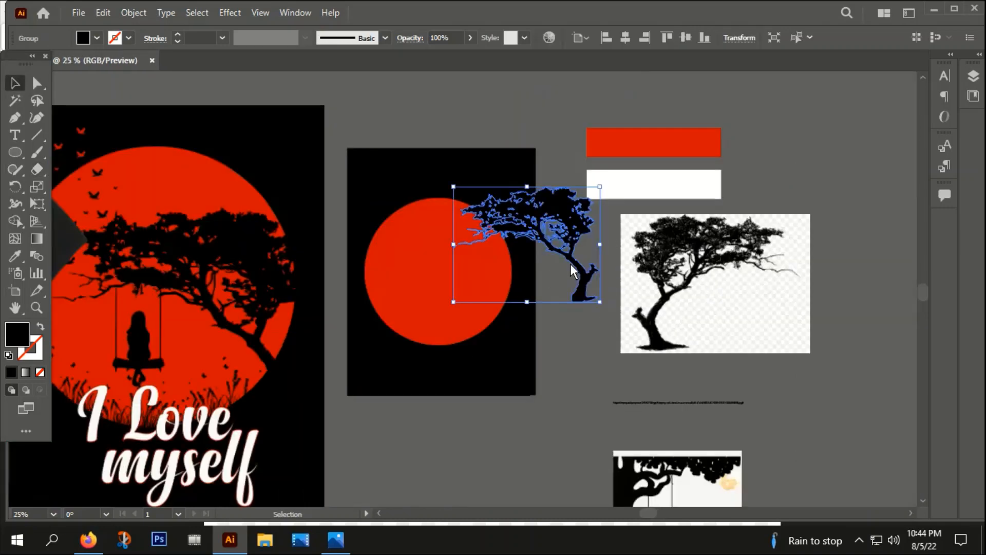
pyautogui.moveTo(547, 241); pyautogui.dragTo(464, 268)
pyautogui.click(537, 207)
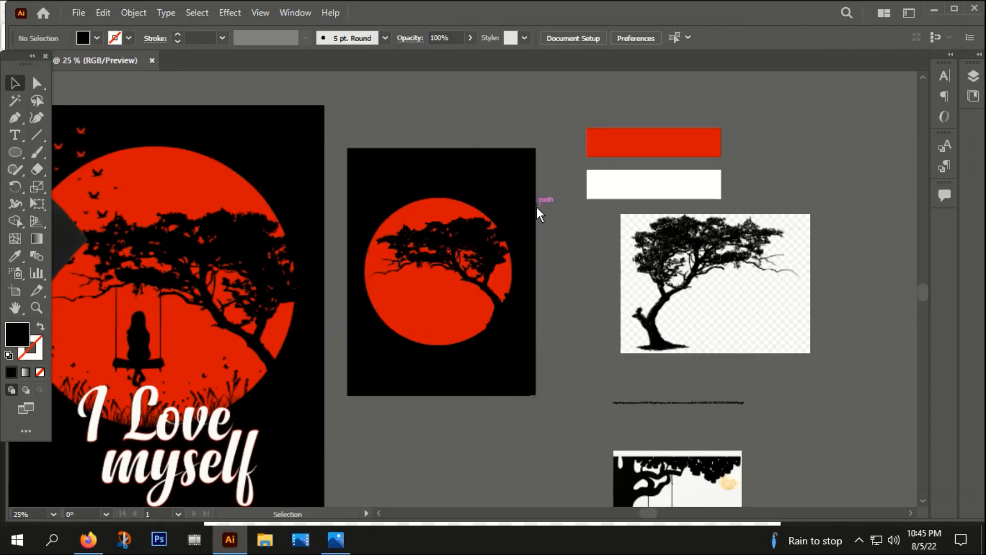
# Step: Nudge the tree slightly so its trunk follows the moon's right edge
pyautogui.hscroll(-4, 551, 365)
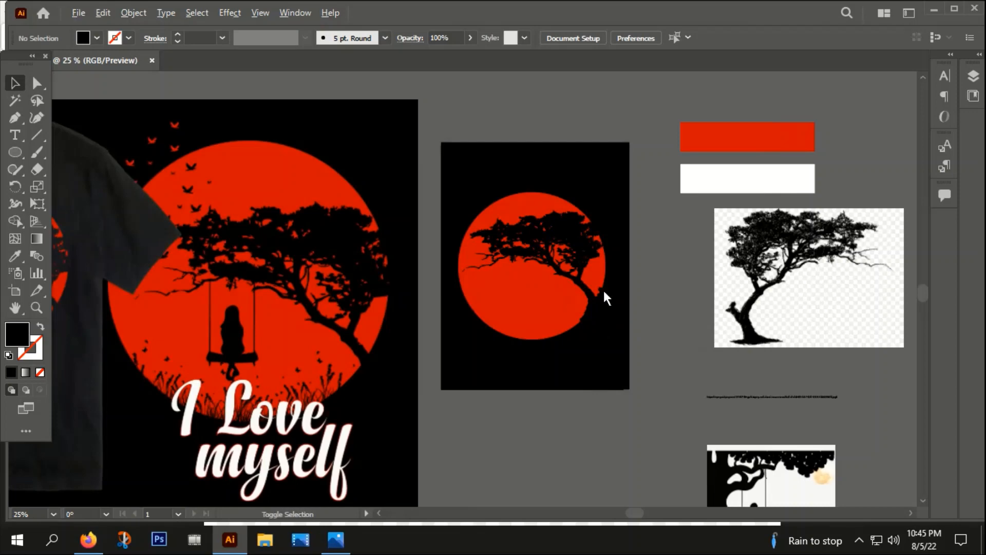
pyautogui.scroll(3, 603, 295)
pyautogui.moveTo(585, 376)
pyautogui.mouseDown()
pyautogui.moveTo(633, 394)
pyautogui.moveTo(585, 360)
pyautogui.moveTo(591, 369)
pyautogui.mouseUp()
pyautogui.moveTo(589, 362); pyautogui.dragTo(586, 362)
pyautogui.click(707, 259)
pyautogui.keyDown('alt'); pyautogui.scroll(-2, 705, 252); pyautogui.keyUp('alt')
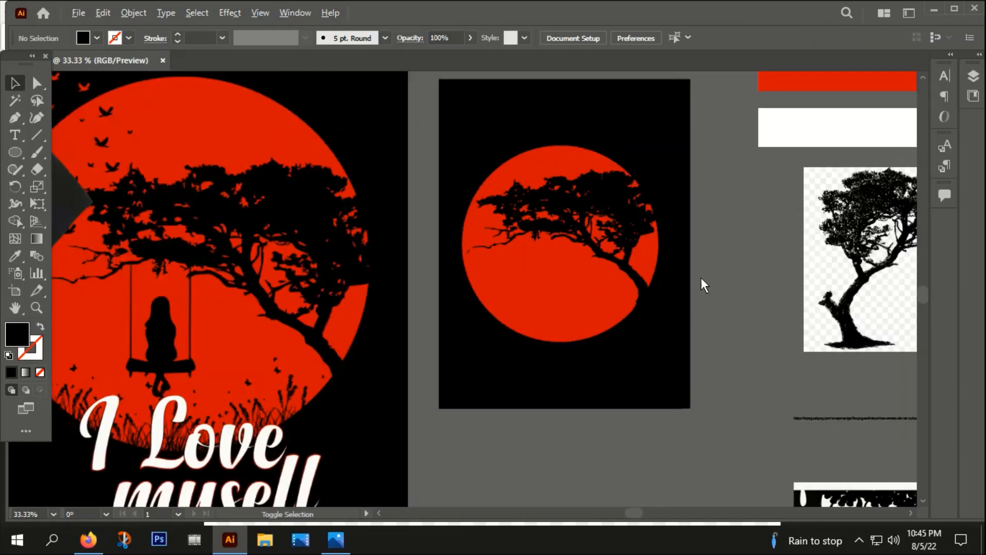
pyautogui.scroll(-3, 638, 360)
pyautogui.keyDown('alt'); pyautogui.scroll(-2, 548, 321); pyautogui.keyUp('alt')
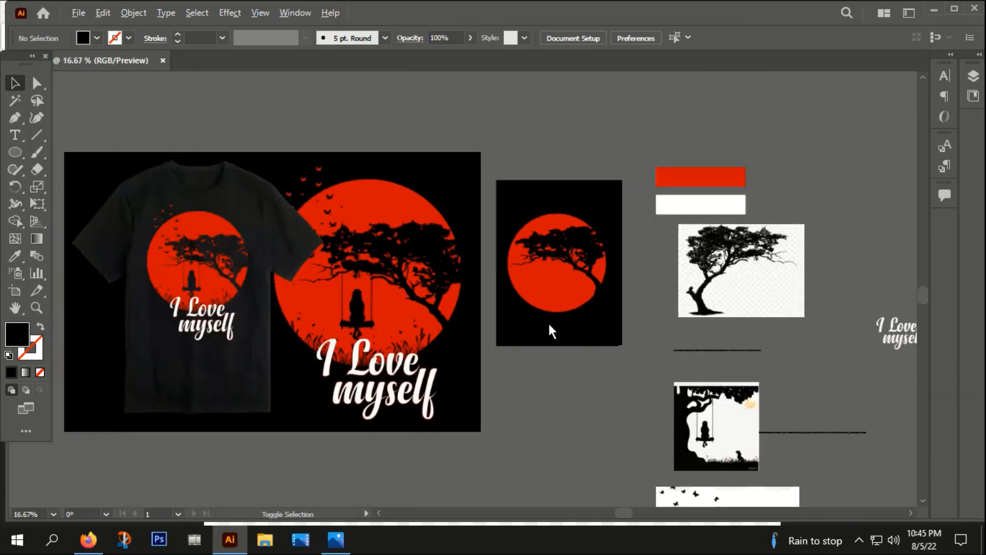
pyautogui.moveTo(588, 378); pyautogui.dragTo(539, 355)
pyautogui.keyDown('alt'); pyautogui.scroll(4, 319, 300); pyautogui.keyUp('alt')
pyautogui.keyDown('alt'); pyautogui.scroll(-3, 319, 300); pyautogui.keyUp('alt')
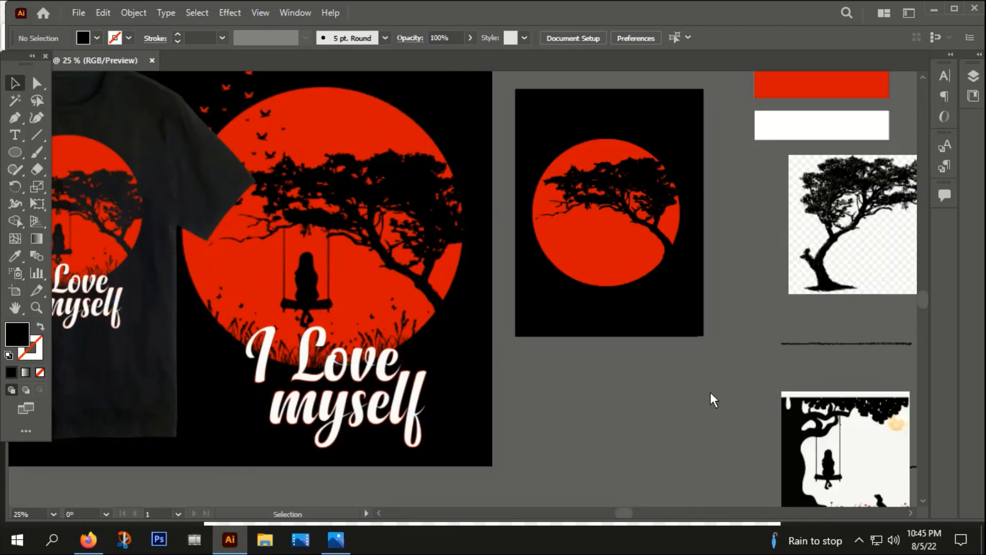
# Step: Select the swing silhouette image, apply Image Trace to it and expand the tracing
pyautogui.moveTo(712, 385); pyautogui.dragTo(262, 287)
pyautogui.click(425, 412)
pyautogui.moveTo(608, 431); pyautogui.dragTo(848, 371)
pyautogui.moveTo(652, 302); pyautogui.dragTo(306, 412)
pyautogui.moveTo(396, 425); pyautogui.dragTo(554, 316)
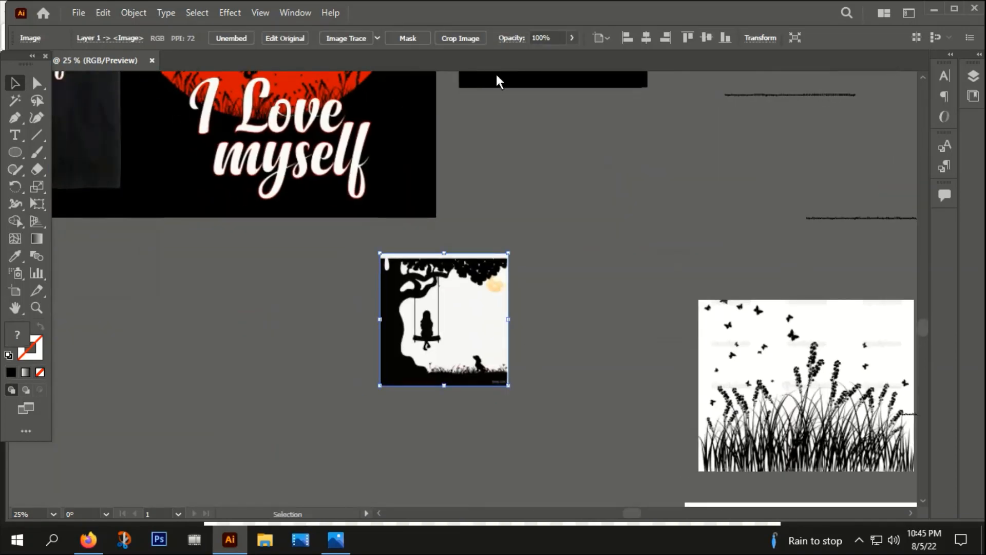
pyautogui.click(350, 38)
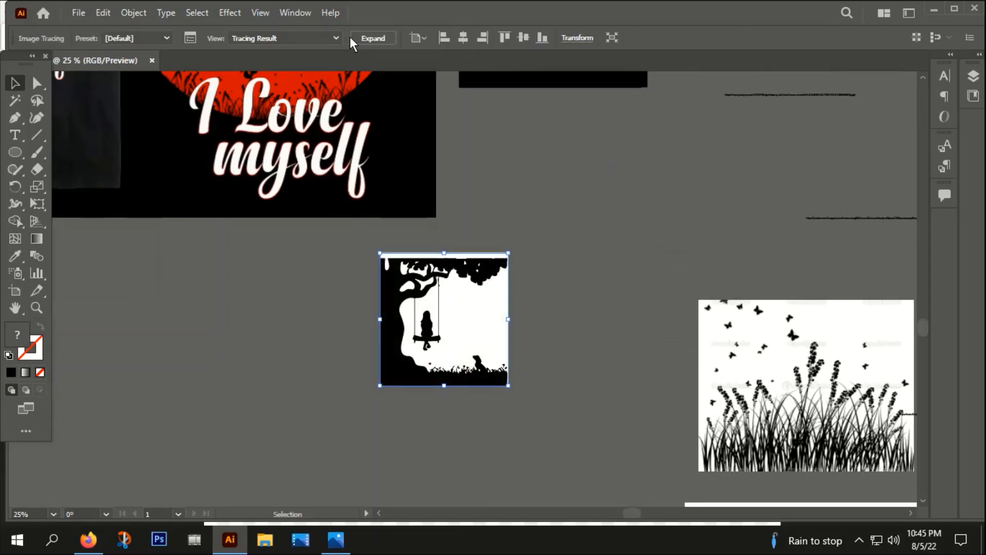
pyautogui.click(380, 38)
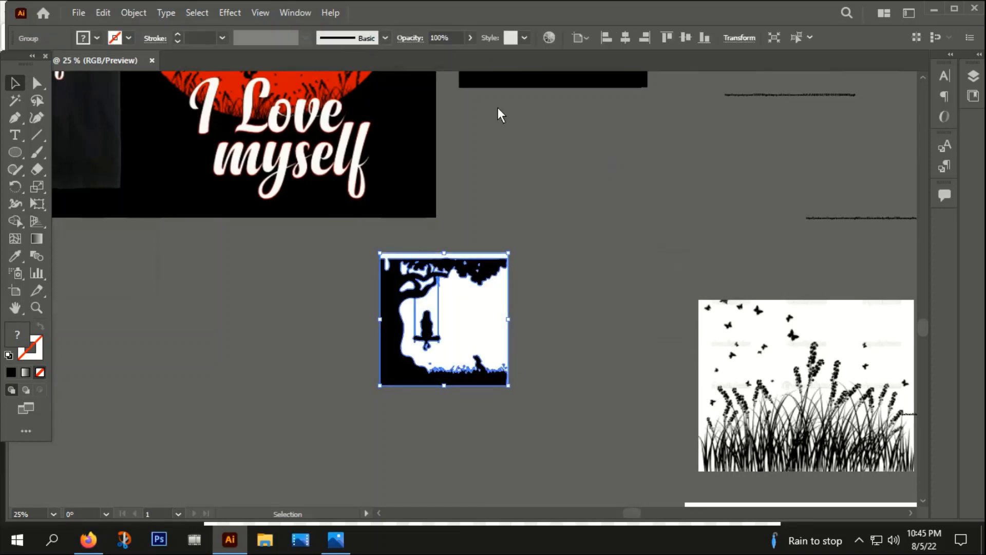
# Step: Ungroup the expanded swing tracing and zoom in on it
pyautogui.rightClick(436, 295)
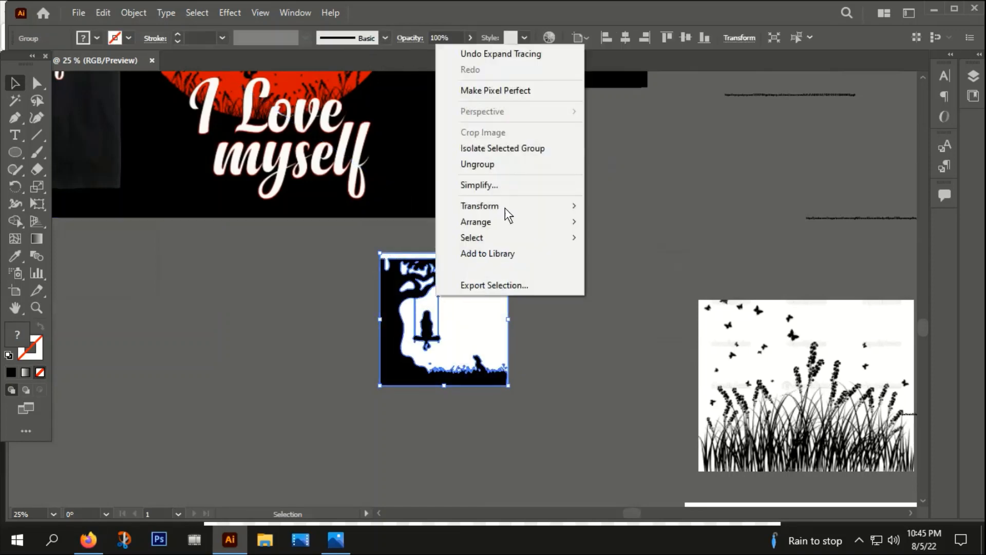
pyautogui.click(492, 160)
pyautogui.click(547, 290)
pyautogui.hotkey('ctrl', '1')
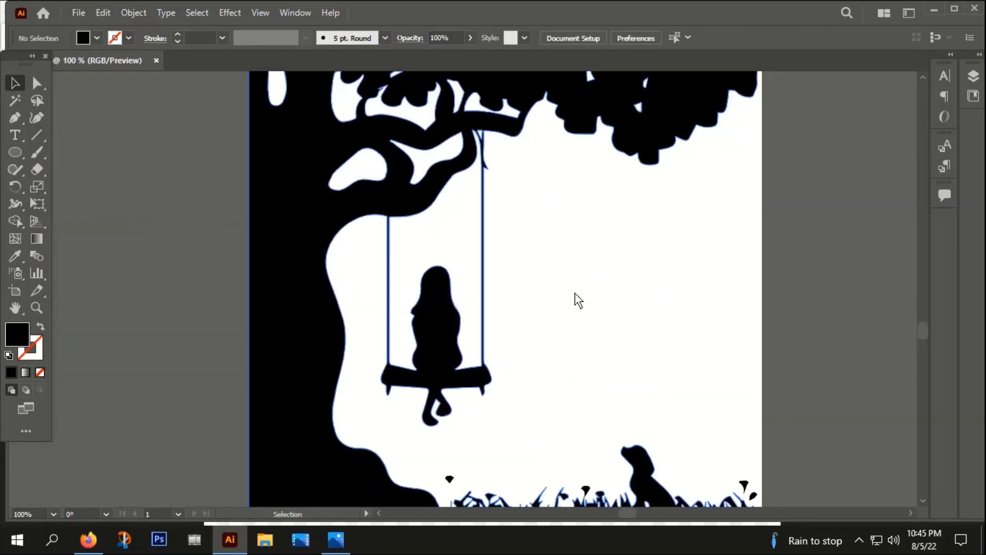
# Step: Select and delete the white background pieces of the swing tracing
pyautogui.moveTo(647, 299); pyautogui.dragTo(220, 319)
pyautogui.press('Delete')
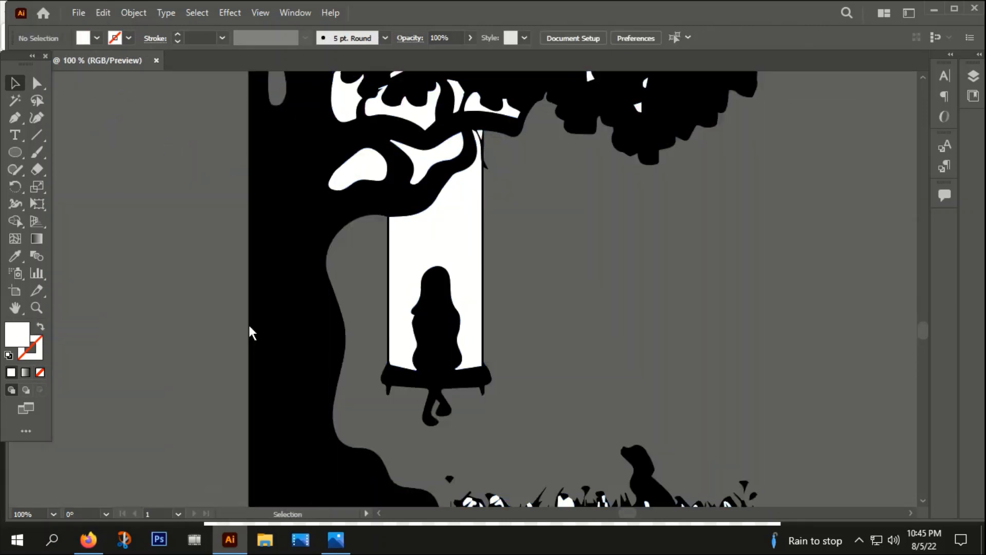
pyautogui.click(446, 223)
pyautogui.press('Delete')
# Step: Erase across the tops of both swing ropes to separate the swing from the tree branch
pyautogui.doubleClick(431, 348)
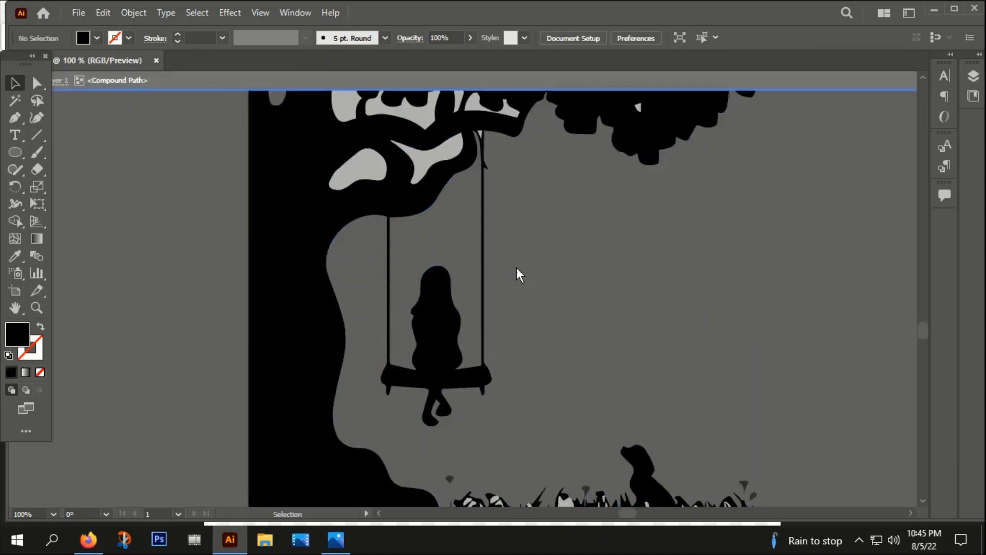
pyautogui.doubleClick(521, 282)
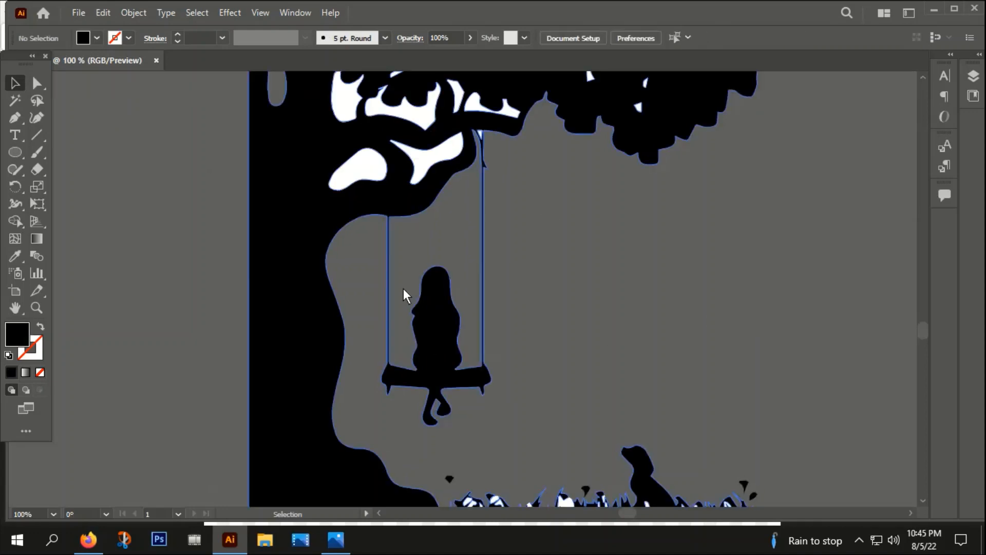
pyautogui.click(455, 340)
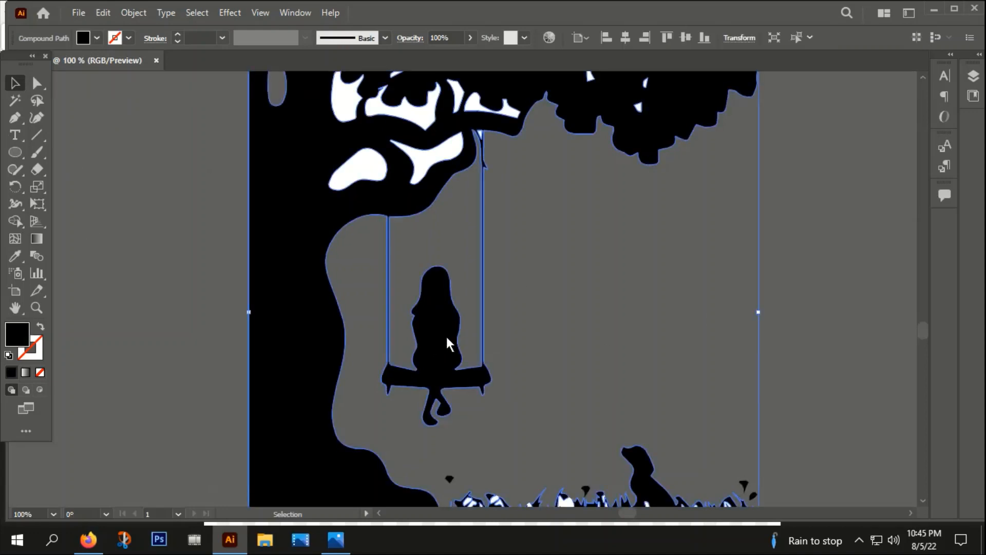
pyautogui.click(35, 171)
pyautogui.scroll(1, 383, 208)
pyautogui.moveTo(378, 233); pyautogui.dragTo(414, 232)
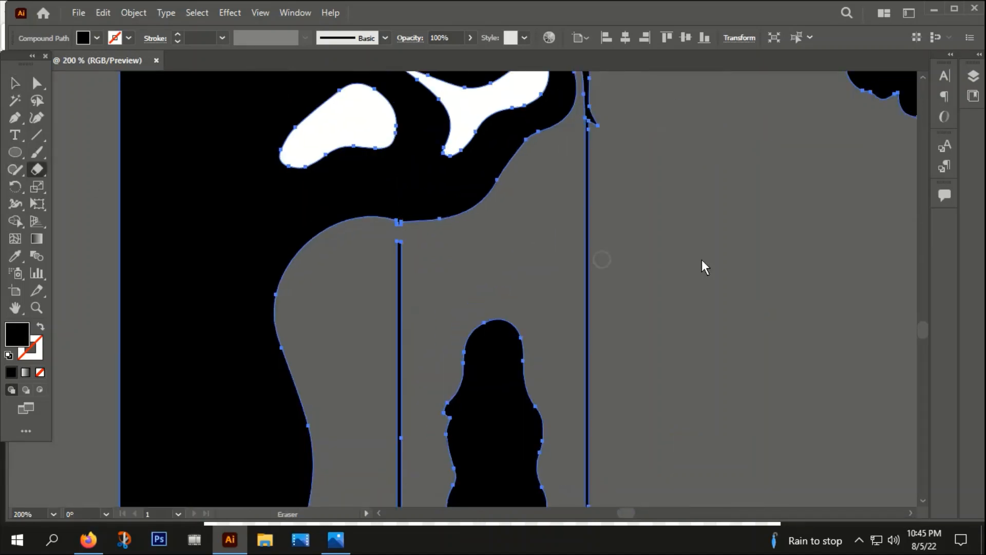
pyautogui.moveTo(550, 157); pyautogui.dragTo(595, 160)
pyautogui.click(15, 82)
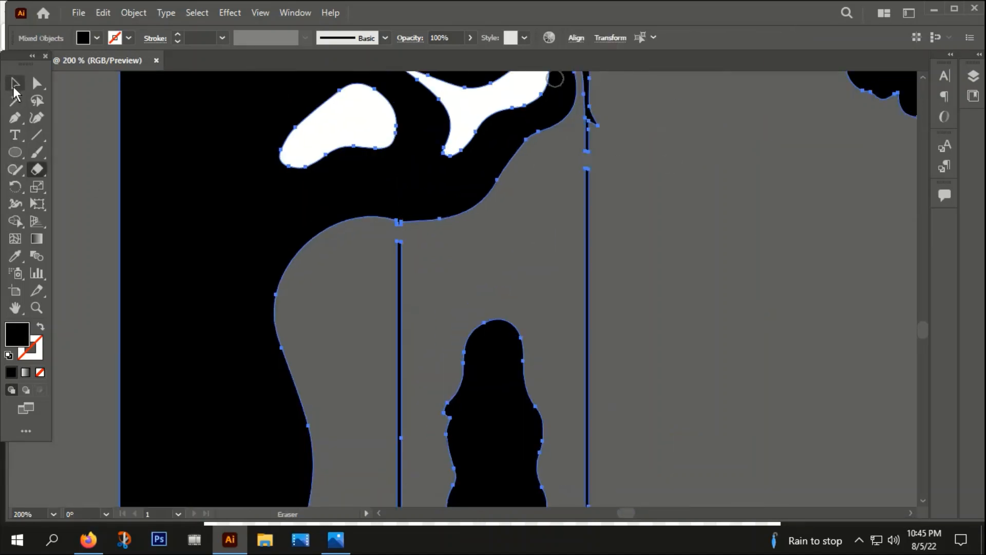
# Step: Move the girl on the swing away from the tree image
pyautogui.click(467, 263)
pyautogui.scroll(-3, 466, 263)
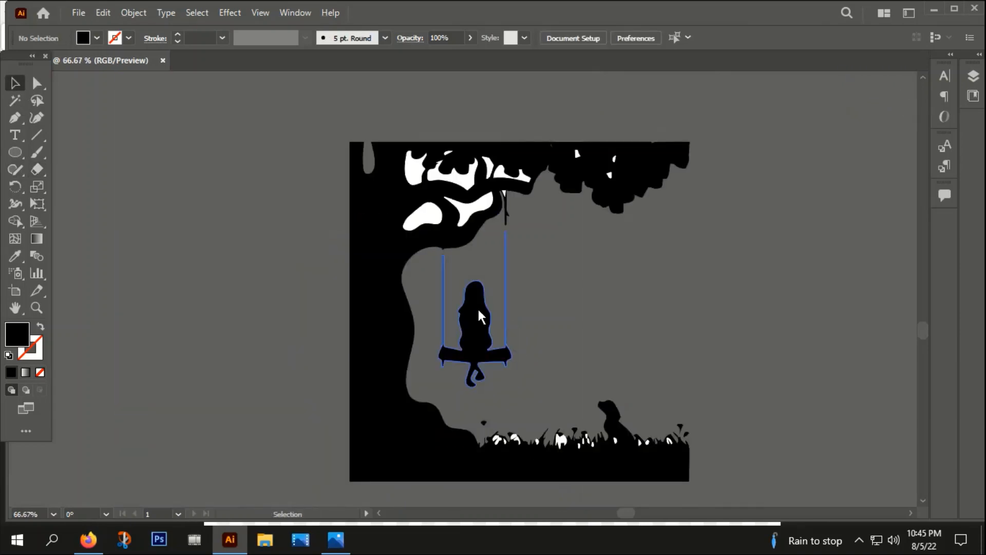
pyautogui.click(472, 334)
pyautogui.moveTo(473, 334); pyautogui.dragTo(825, 359)
# Step: Select and delete the remaining tree and grass tracing
pyautogui.scroll(-3, 609, 389)
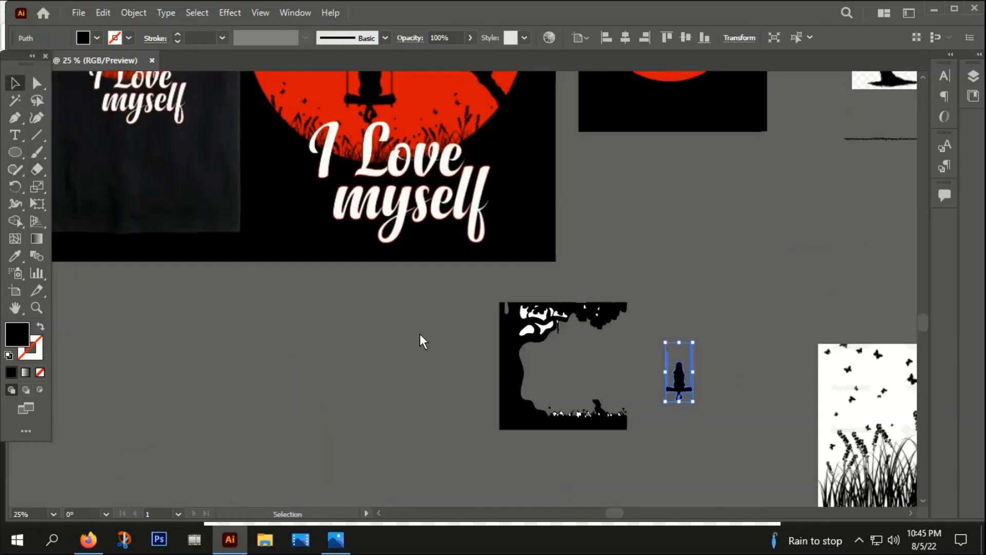
pyautogui.moveTo(474, 295); pyautogui.dragTo(633, 430)
pyautogui.press('Delete')
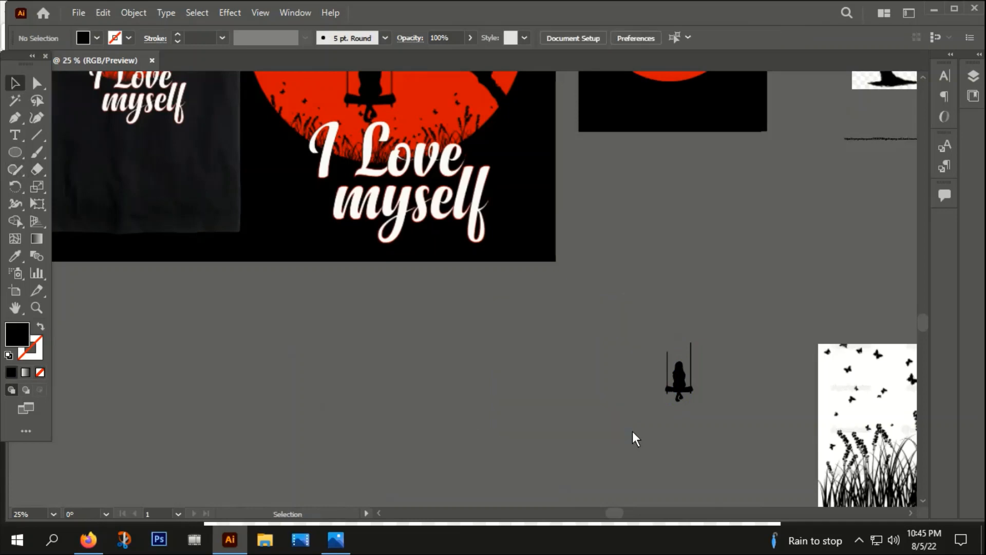
# Step: Move the girl on the swing onto the moon beneath the tree and bring it to front
pyautogui.click(675, 387)
pyautogui.scroll(-2, 676, 386)
pyautogui.moveTo(650, 399); pyautogui.dragTo(616, 256)
pyautogui.scroll(4, 616, 257)
pyautogui.rightClick(540, 369)
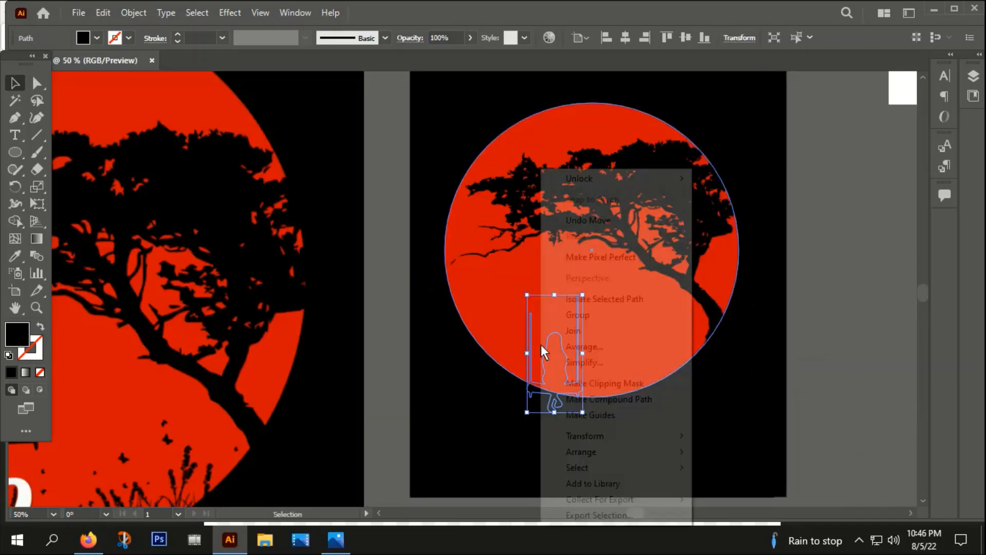
pyautogui.moveTo(663, 451)
pyautogui.click(727, 452)
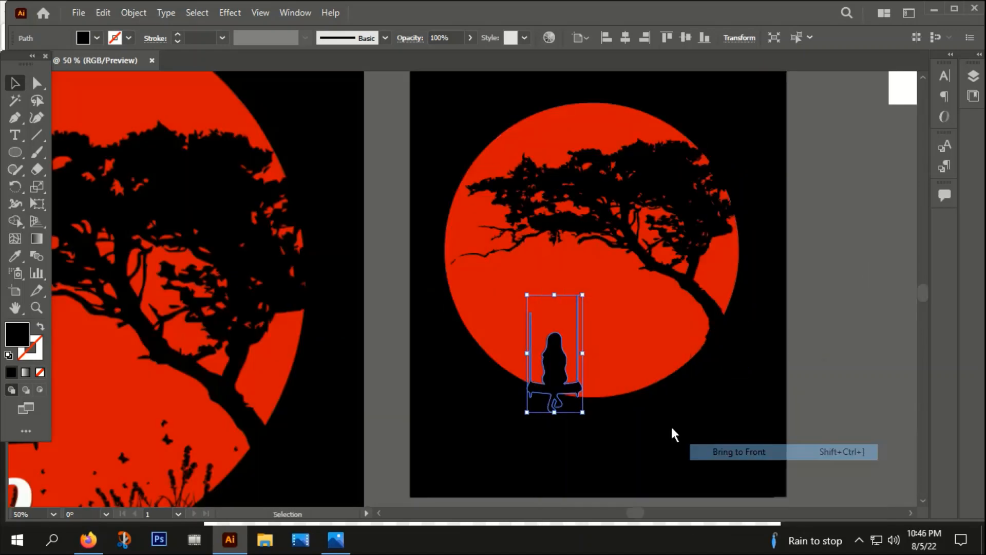
# Step: Move the girl on the swing up so both ropes end just under the tree branch
pyautogui.moveTo(563, 378); pyautogui.dragTo(585, 321)
pyautogui.click(822, 414)
pyautogui.scroll(3, 572, 352)
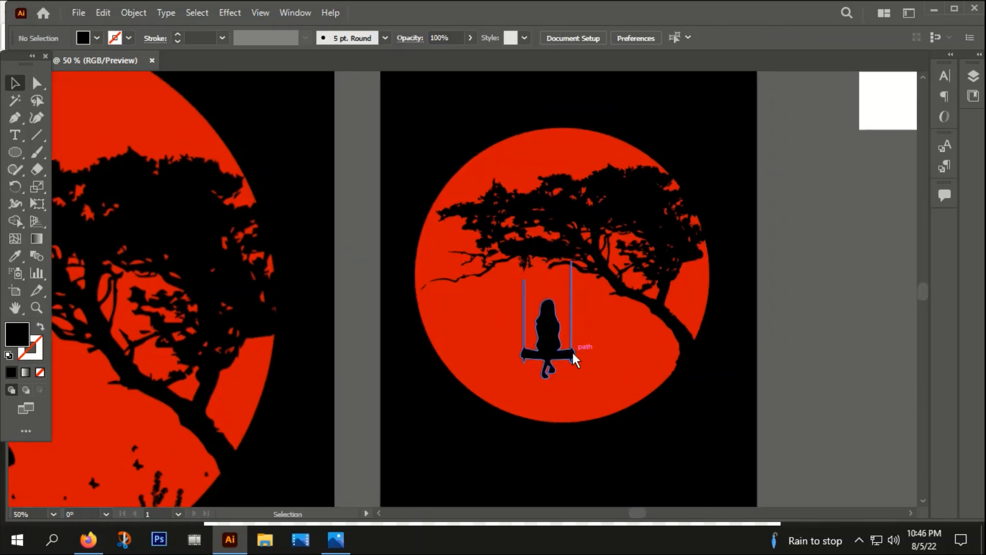
pyautogui.press('space')
pyautogui.moveTo(870, 198); pyautogui.dragTo(799, 229)
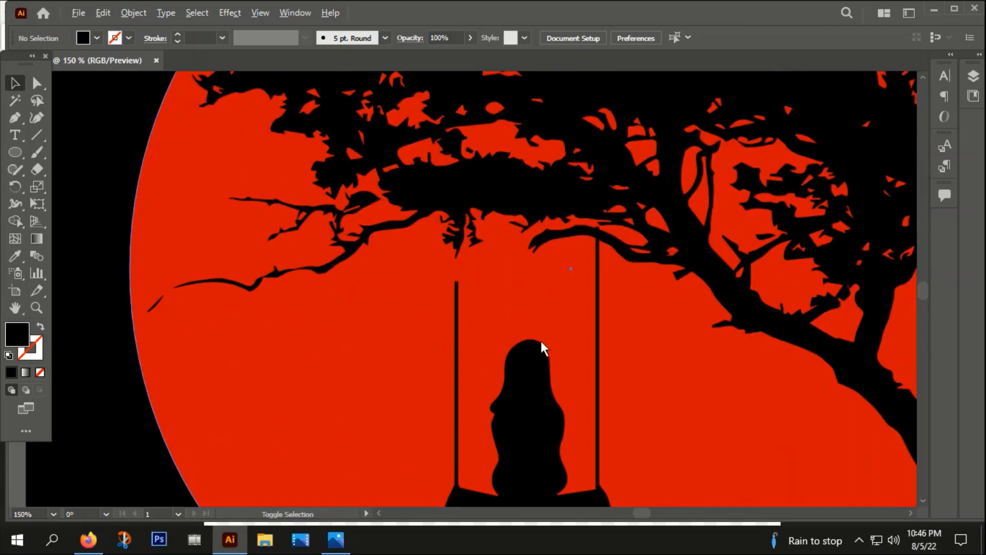
pyautogui.moveTo(528, 393); pyautogui.dragTo(525, 374)
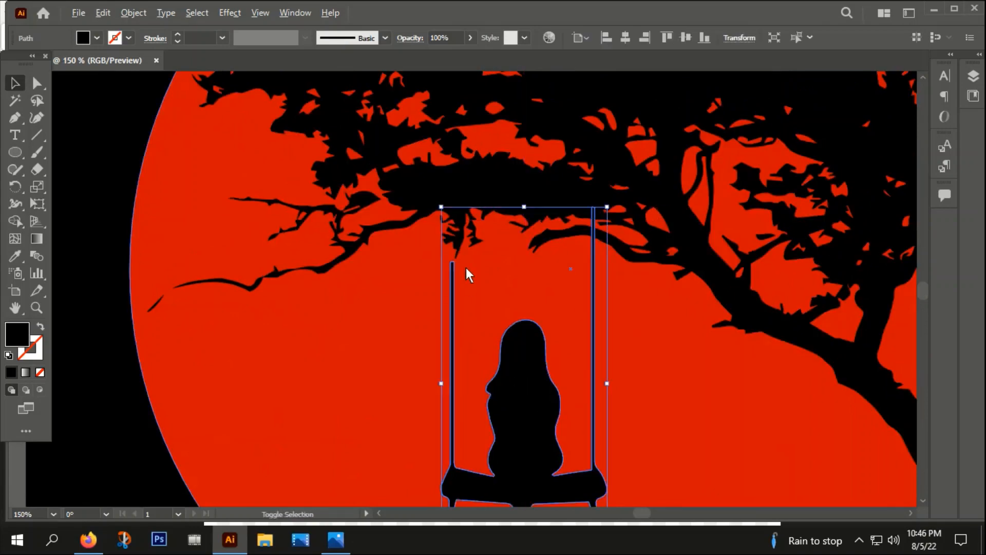
pyautogui.scroll(4, 466, 267)
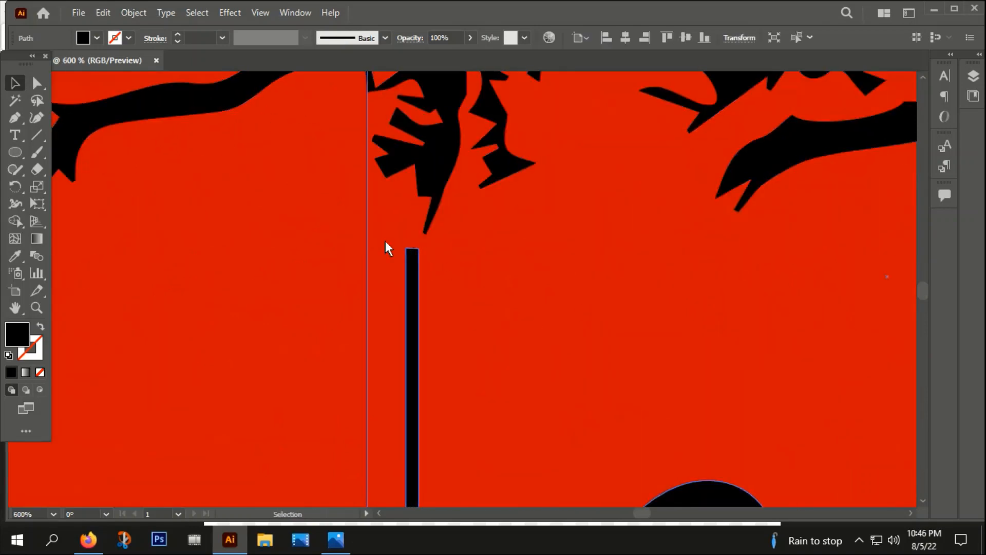
pyautogui.scroll(-4, 415, 305)
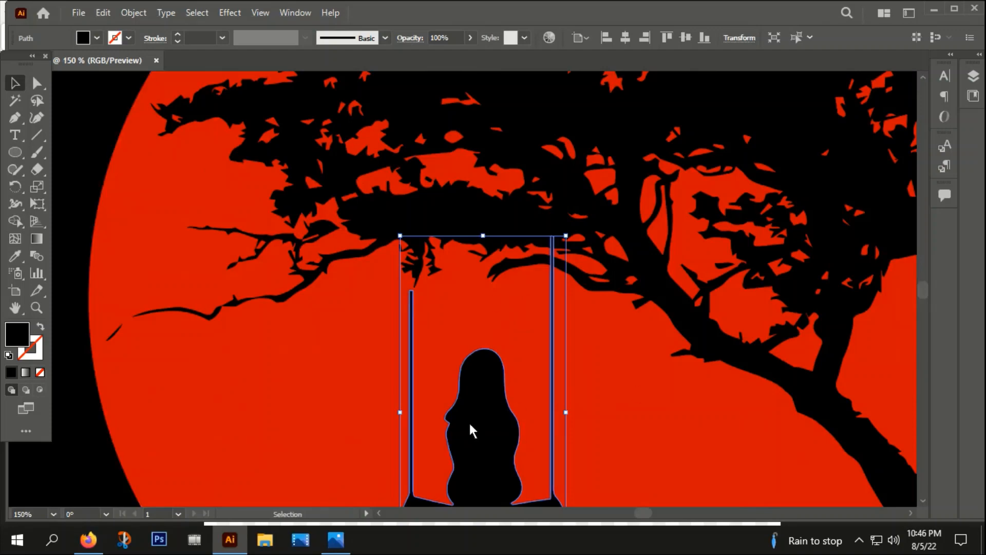
# Step: Extend the top anchor points of the left swing rope up into the branch with Direct Selection
pyautogui.click(37, 83)
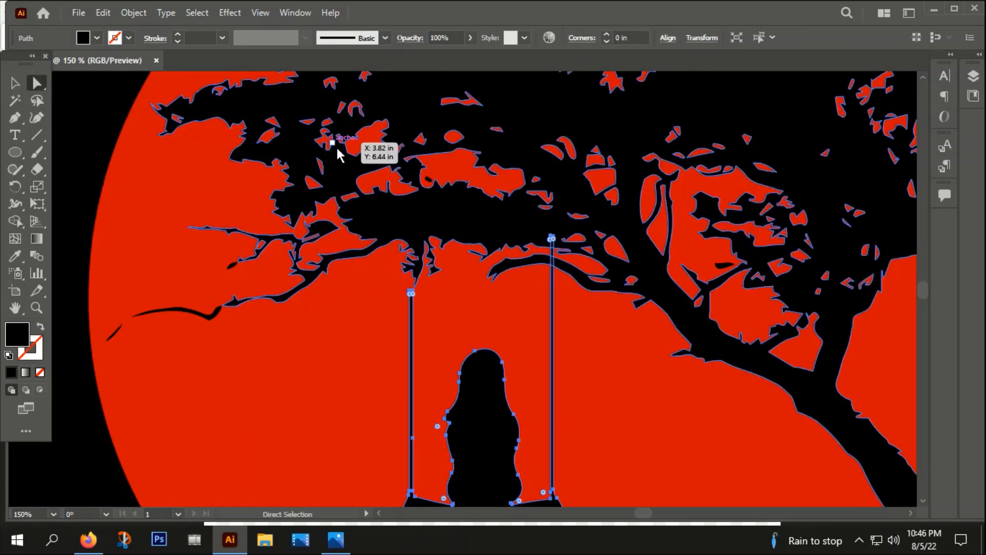
pyautogui.scroll(10, 395, 287)
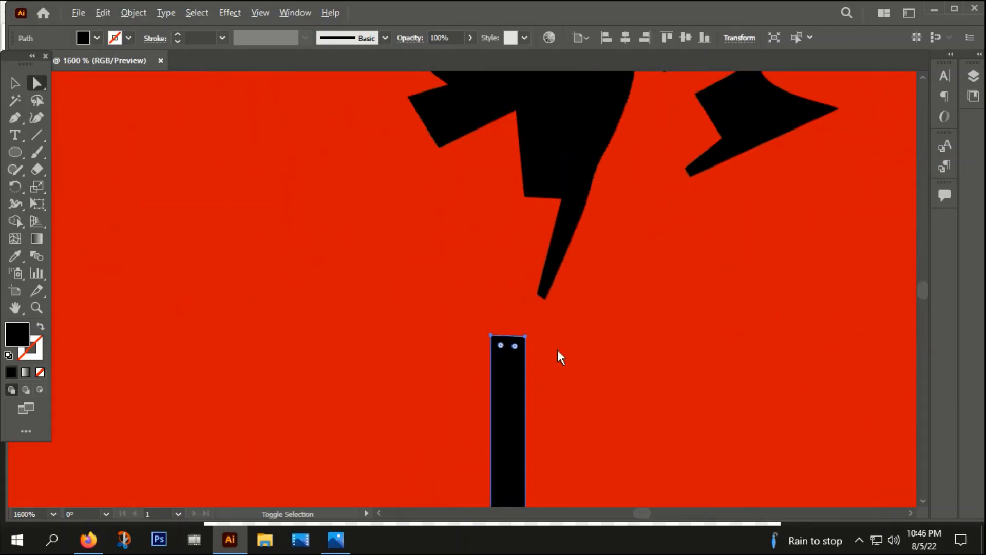
pyautogui.moveTo(525, 335); pyautogui.dragTo(525, 128)
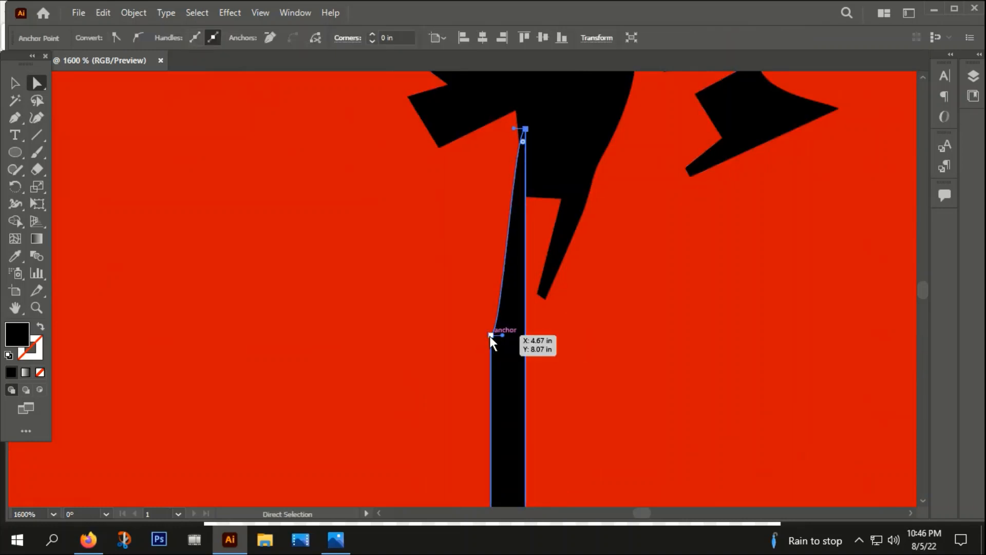
pyautogui.moveTo(491, 336); pyautogui.dragTo(526, 98)
pyautogui.click(14, 83)
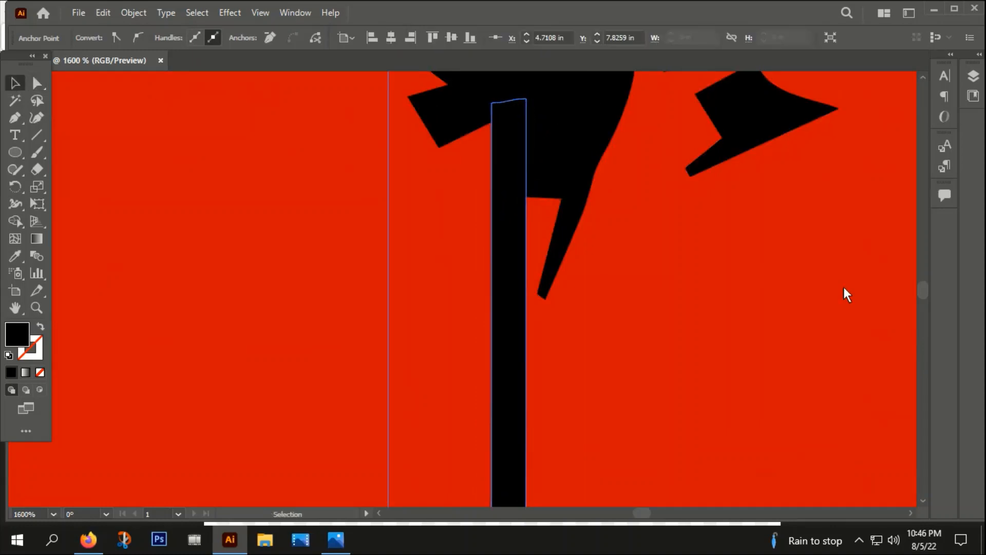
pyautogui.scroll(-10, 642, 292)
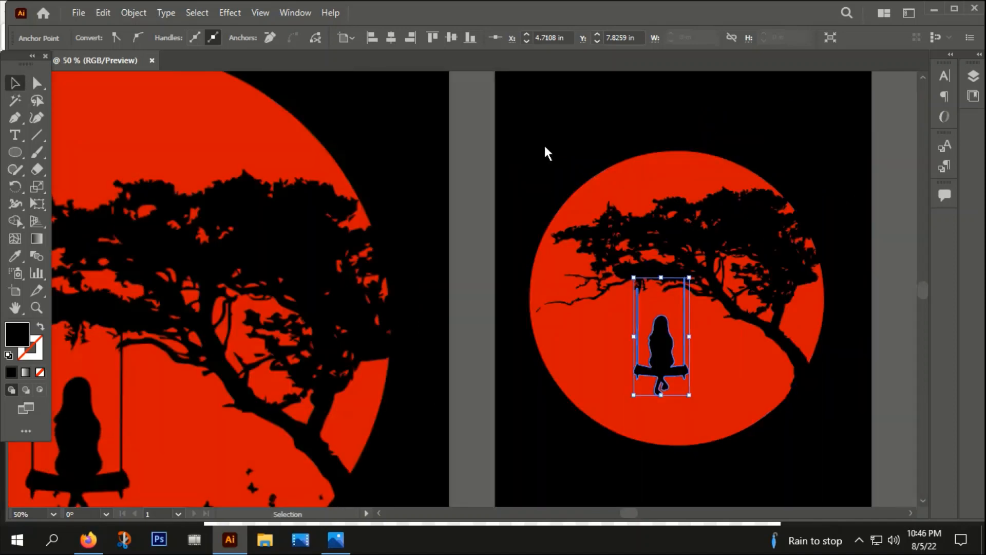
pyautogui.click(529, 150)
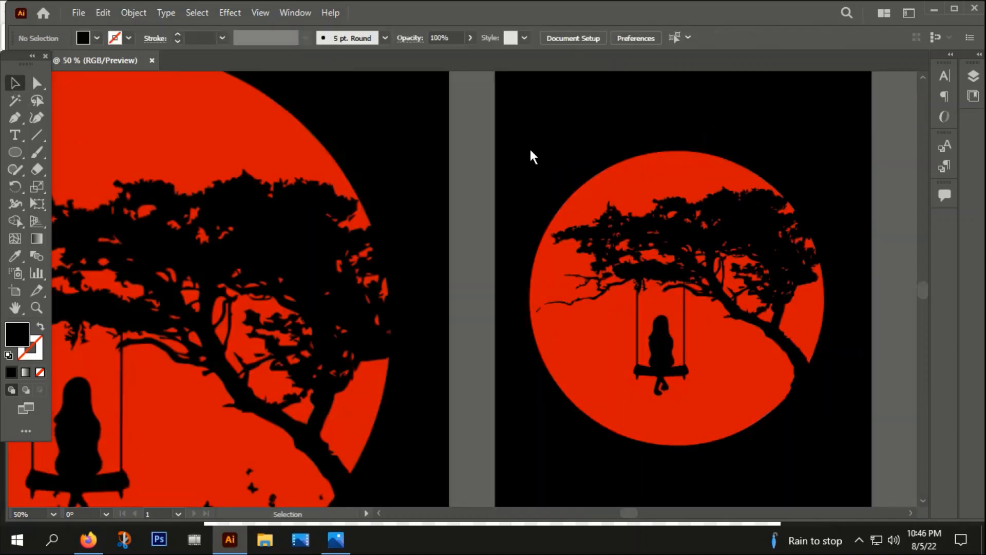
# Step: Move the bird reference image onto an empty area of the canvas
pyautogui.scroll(-3, 516, 175)
pyautogui.scroll(2, 594, 201)
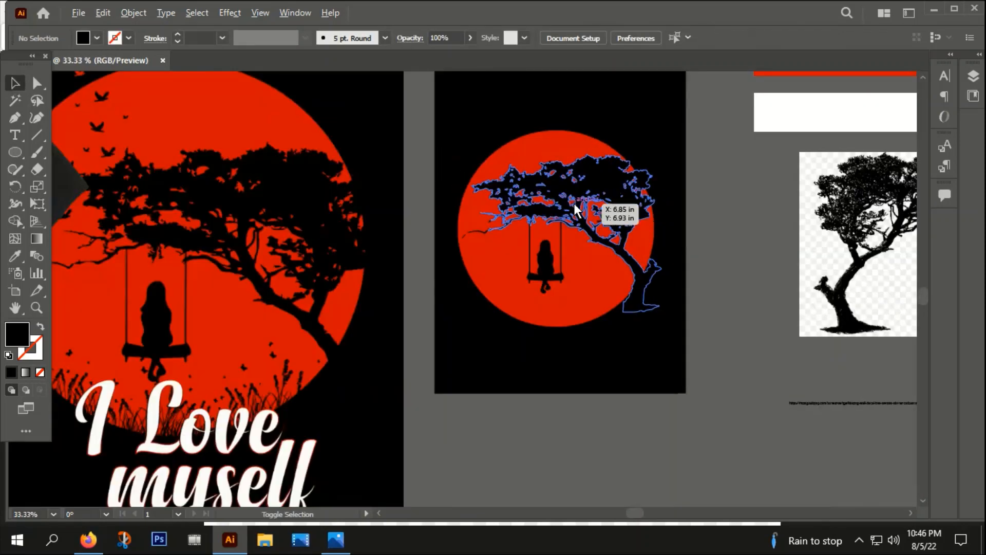
pyautogui.scroll(-1, 575, 202)
pyautogui.scroll(-2, 467, 244)
pyautogui.moveTo(726, 438); pyautogui.dragTo(727, 327)
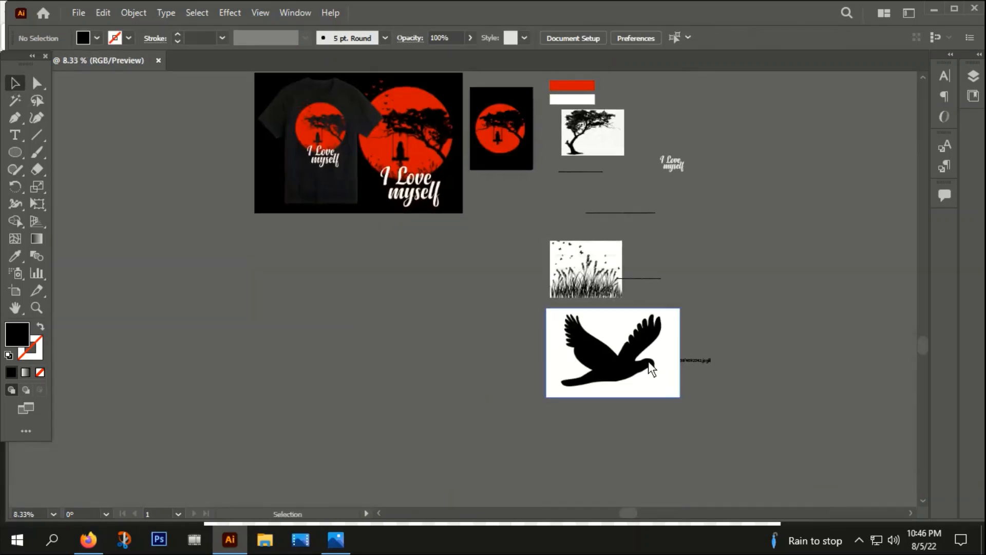
pyautogui.click(649, 363)
pyautogui.moveTo(706, 360); pyautogui.dragTo(728, 358)
pyautogui.doubleClick(630, 361)
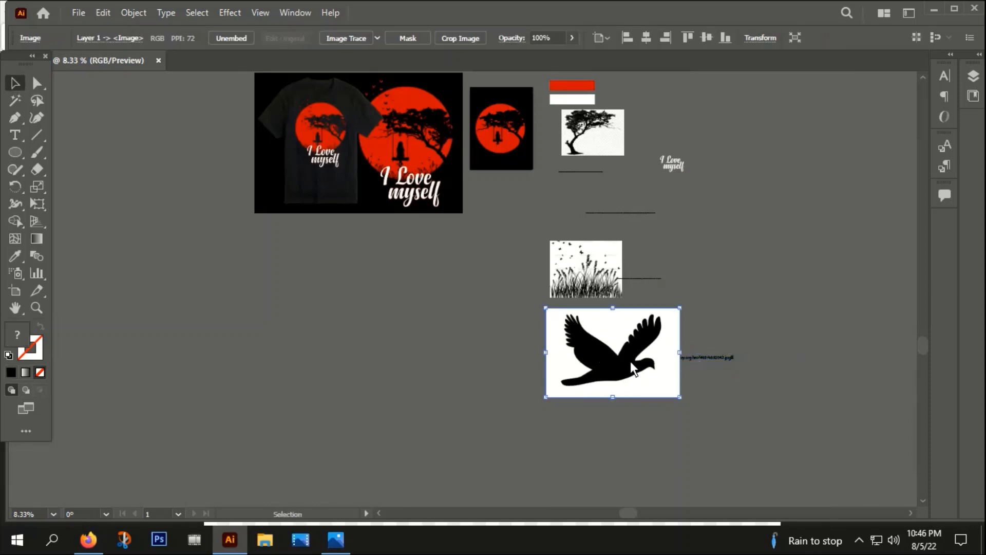
pyautogui.click(400, 328)
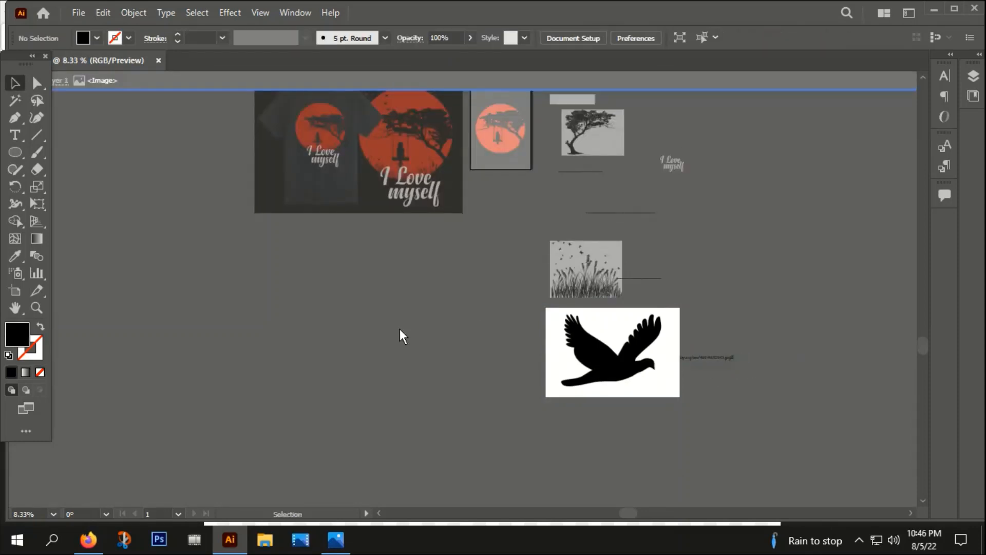
pyautogui.press('Escape')
pyautogui.moveTo(631, 345); pyautogui.dragTo(292, 291)
pyautogui.keyDown('alt'); pyautogui.scroll(2, 400, 316); pyautogui.keyUp('alt')
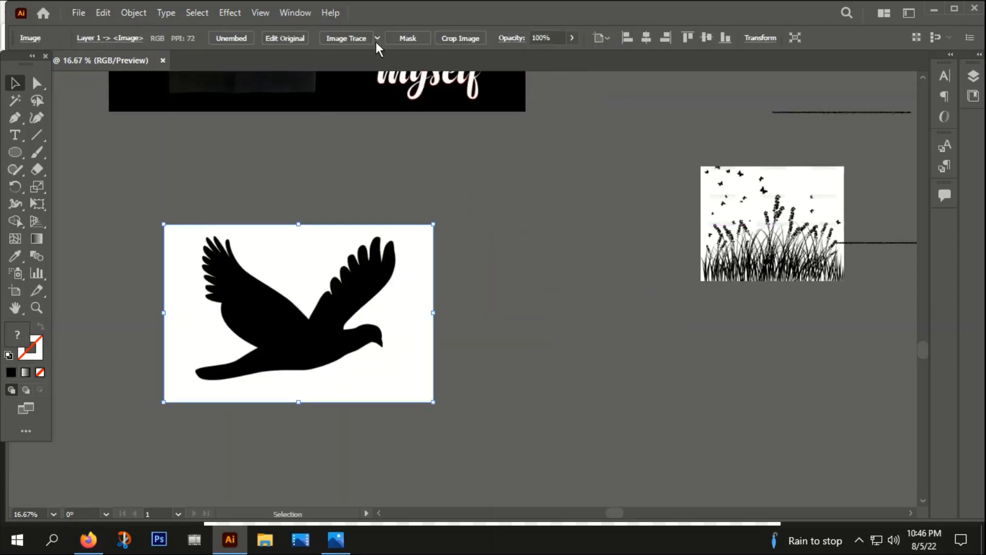
# Step: Image Trace the bird picture, expand the tracing and ungroup the result
pyautogui.click(349, 35)
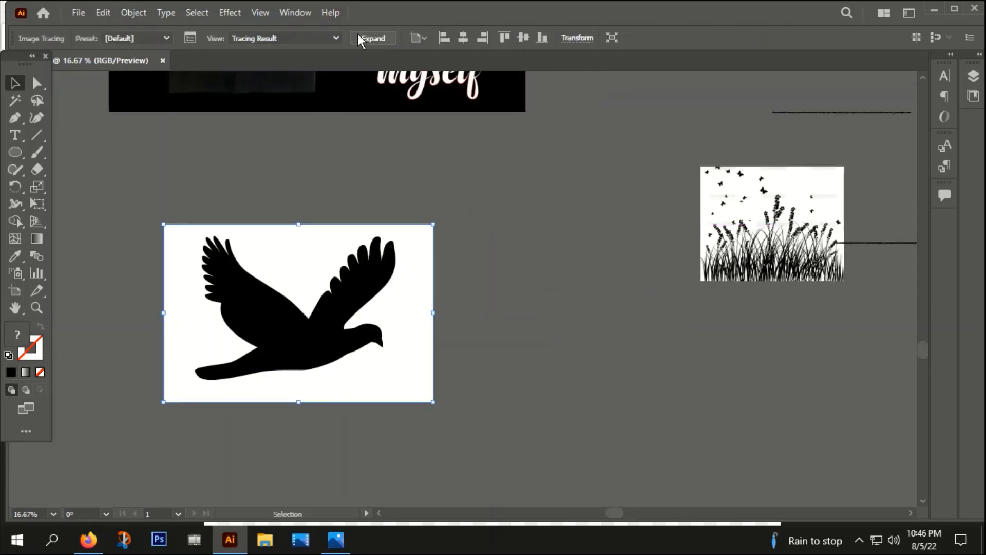
pyautogui.rightClick(300, 224)
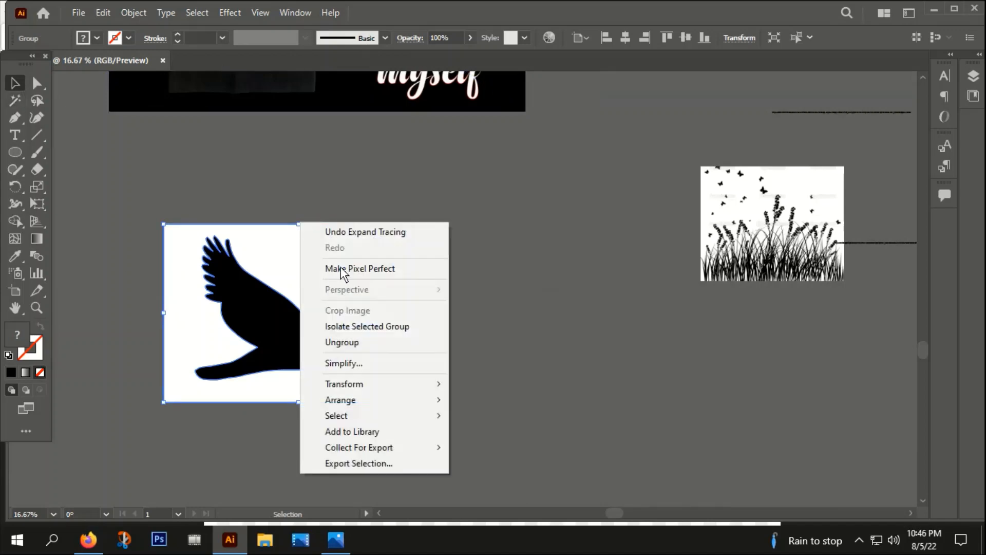
pyautogui.click(341, 342)
# Step: Select the white background of the traced bird with the Magic Wand and delete it
pyautogui.click(15, 100)
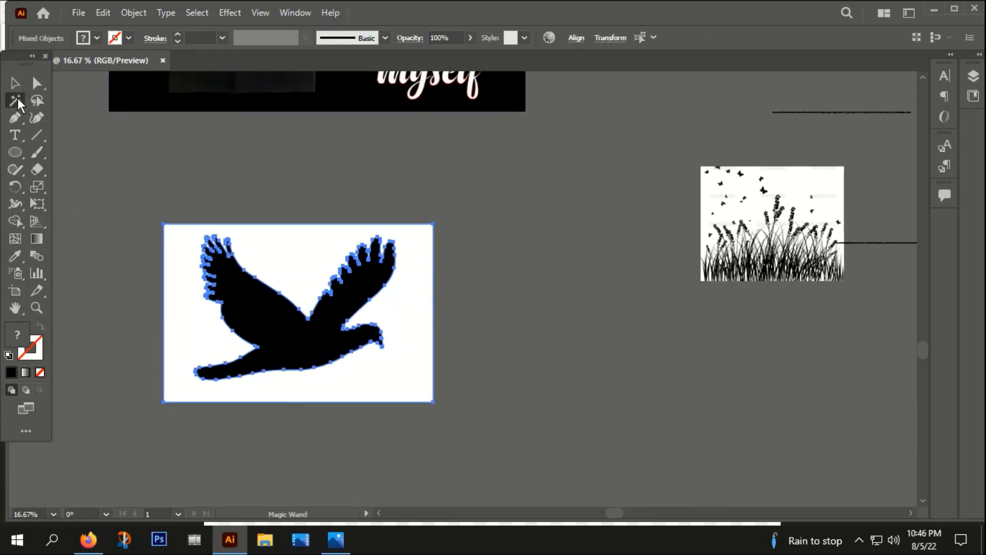
pyautogui.hotkey('ctrl', '8')
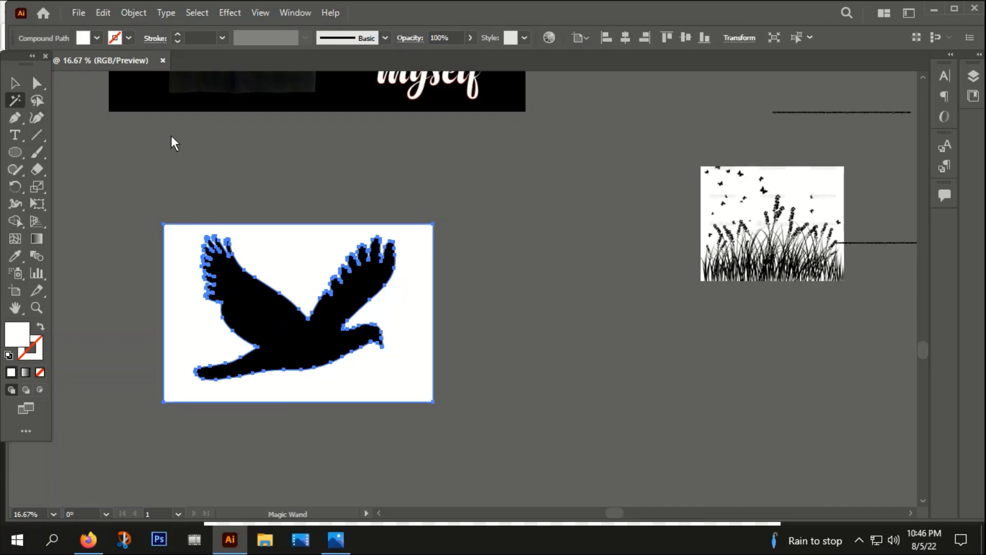
pyautogui.click(15, 83)
pyautogui.press('Delete')
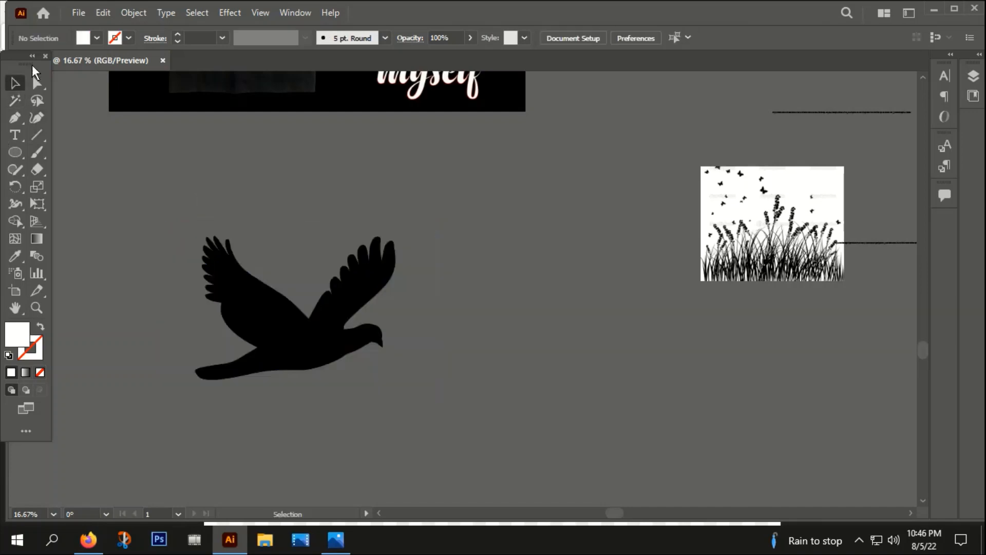
# Step: Resize the bird silhouette down to a small size
pyautogui.scroll(-2, 272, 344)
pyautogui.moveTo(294, 350); pyautogui.dragTo(358, 353)
pyautogui.moveTo(398, 294); pyautogui.dragTo(358, 329)
pyautogui.scroll(8, 325, 390)
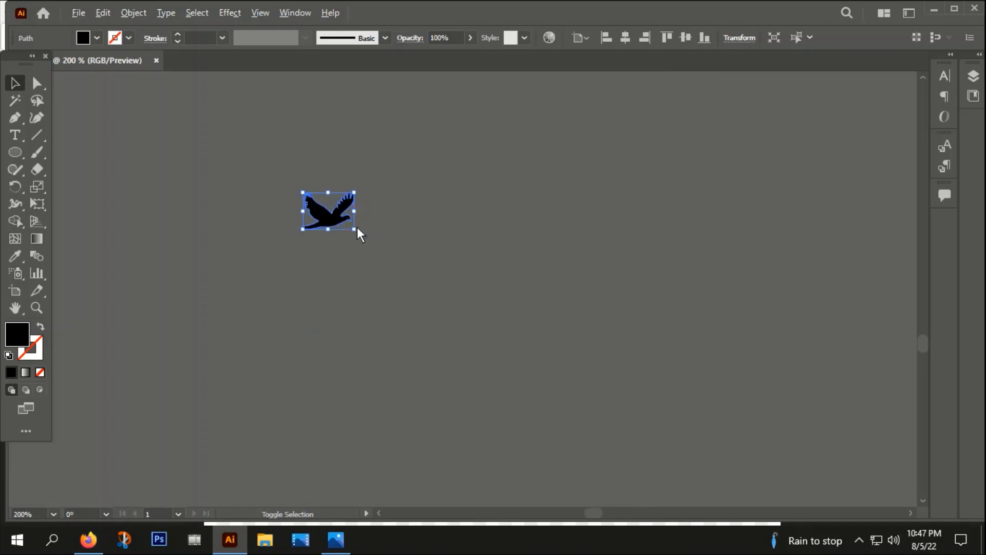
pyautogui.moveTo(355, 228); pyautogui.dragTo(424, 279)
# Step: Reflect a copy of the bird across the vertical axis
pyautogui.rightClick(362, 202)
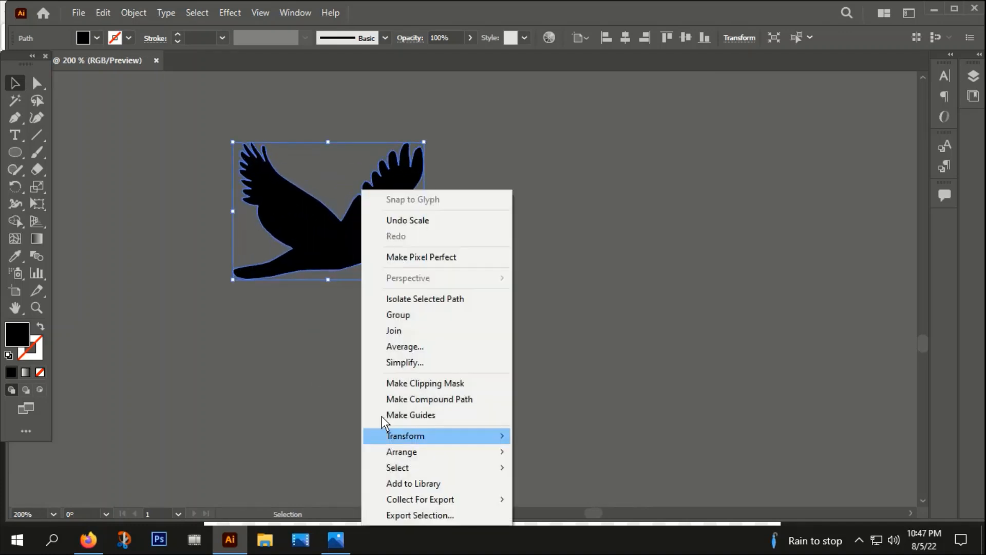
pyautogui.moveTo(404, 452)
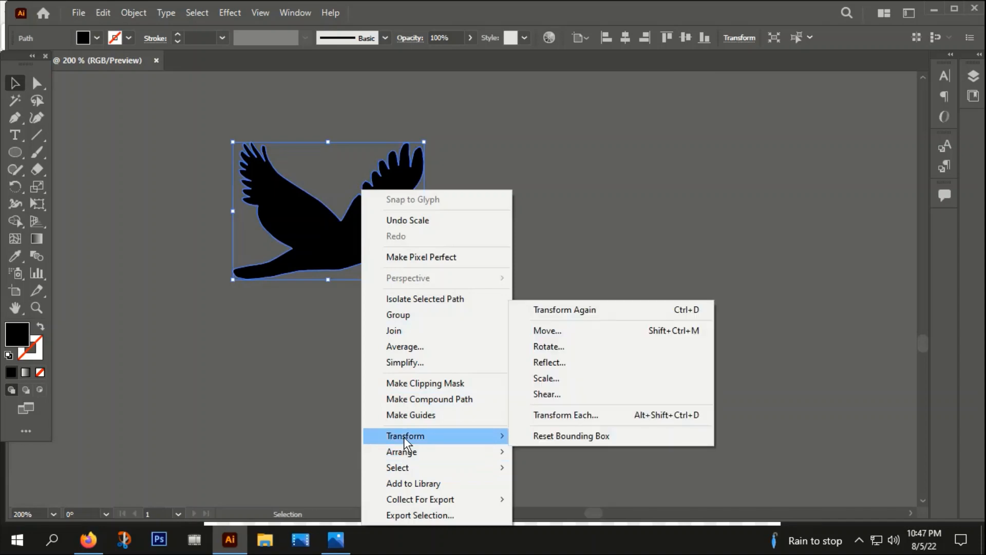
pyautogui.click(547, 364)
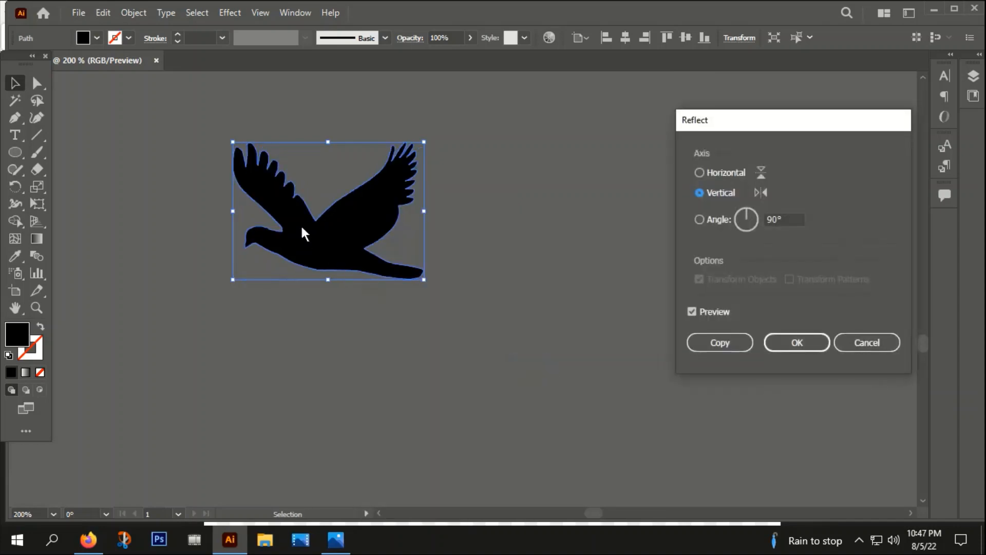
pyautogui.click(702, 339)
# Step: Place the two birds together at the left edge of the moon on the artboard
pyautogui.moveTo(344, 227); pyautogui.dragTo(593, 169)
pyautogui.scroll(-4, 559, 206)
pyautogui.moveTo(644, 272); pyautogui.dragTo(584, 473)
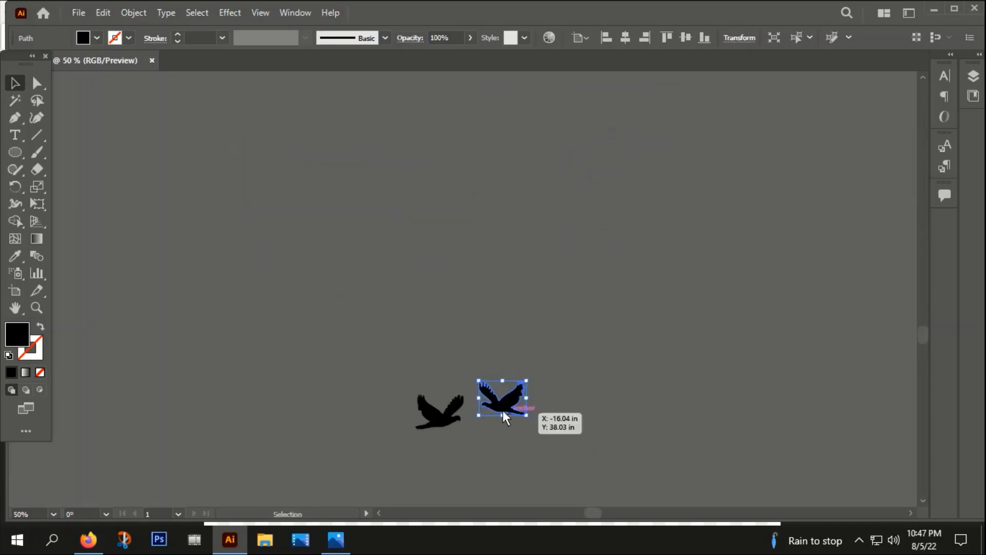
pyautogui.scroll(-3, 504, 411)
pyautogui.moveTo(414, 337); pyautogui.dragTo(682, 91)
pyautogui.hotkey('ctrl', 'z')
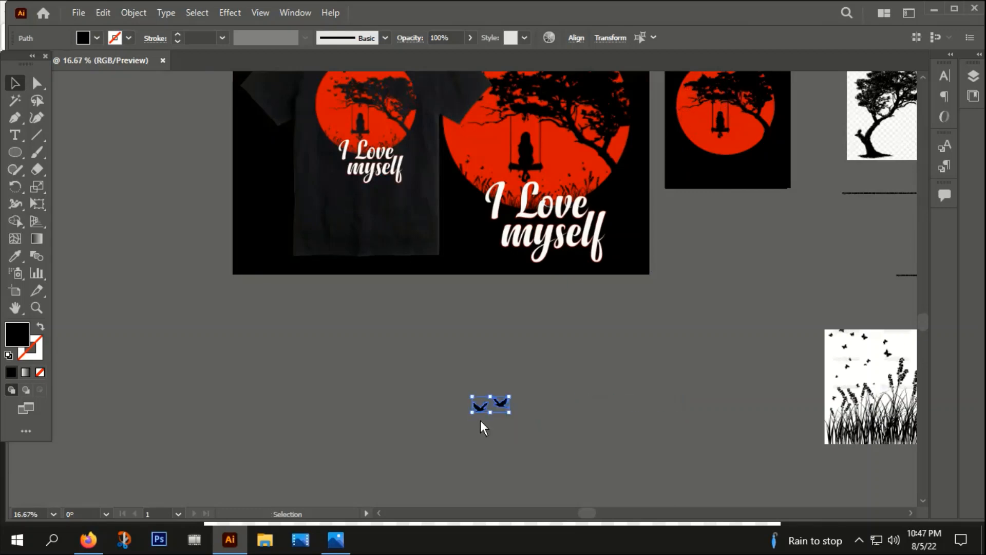
pyautogui.moveTo(503, 406); pyautogui.dragTo(559, 315)
pyautogui.scroll(4, 545, 295)
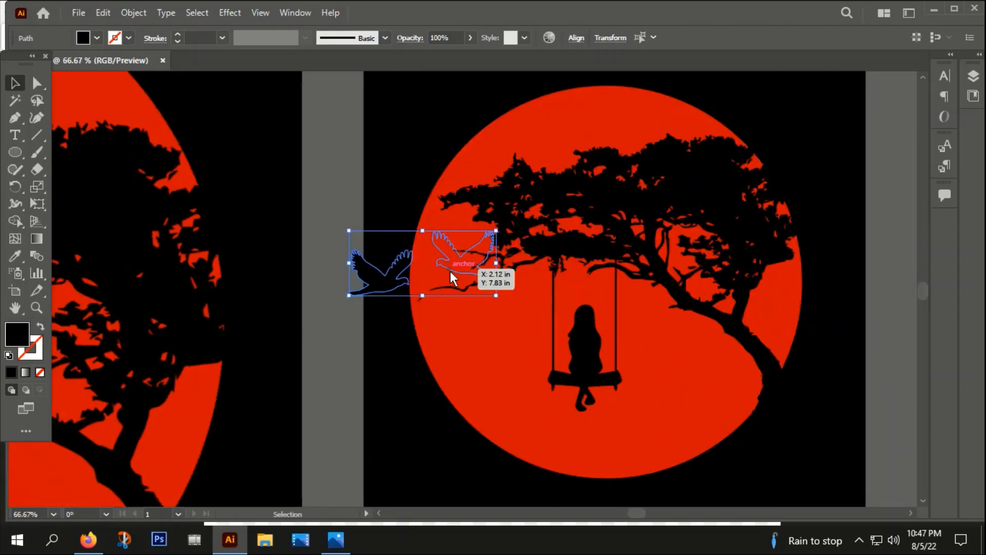
# Step: Bring the birds forward in the stacking order
pyautogui.rightClick(450, 270)
pyautogui.moveTo(496, 454)
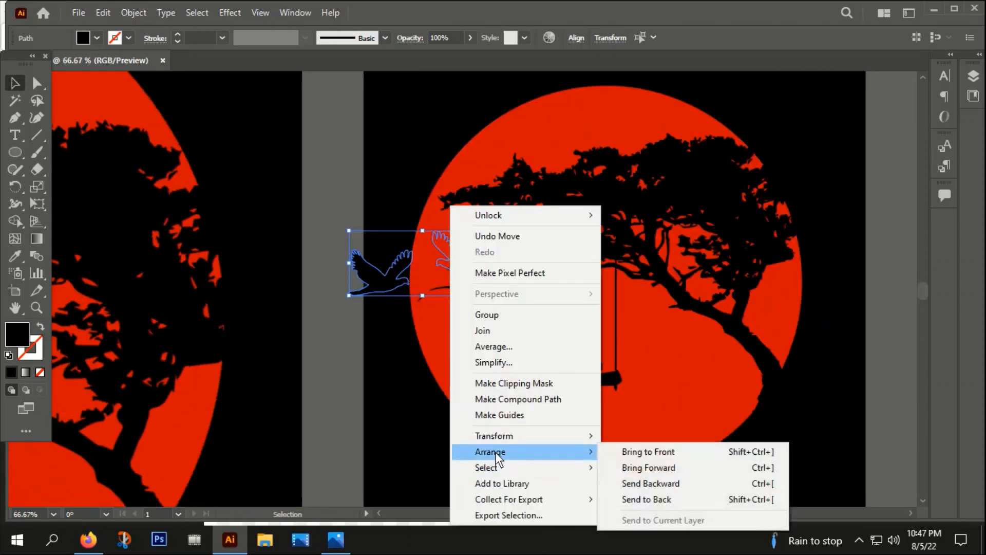
pyautogui.click(648, 467)
# Step: Duplicate and arrange the birds into a flock around the upper-left tree canopy
pyautogui.moveTo(469, 258); pyautogui.dragTo(422, 171)
pyautogui.scroll(1, 581, 154)
pyautogui.click(254, 193)
pyautogui.click(422, 166)
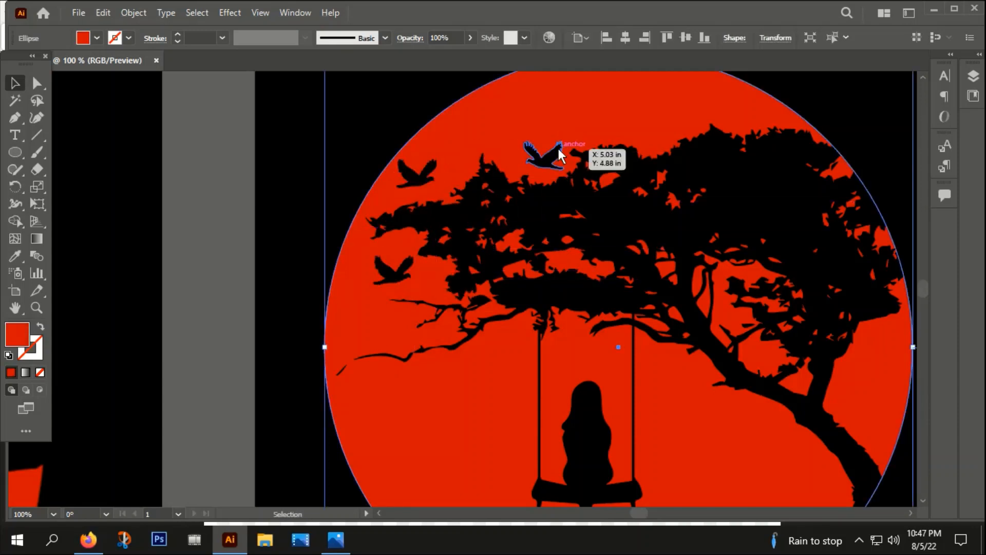
pyautogui.moveTo(545, 156); pyautogui.dragTo(381, 242)
pyautogui.moveTo(385, 277); pyautogui.dragTo(380, 288)
pyautogui.moveTo(381, 254); pyautogui.dragTo(372, 246)
pyautogui.moveTo(384, 289); pyautogui.dragTo(394, 284)
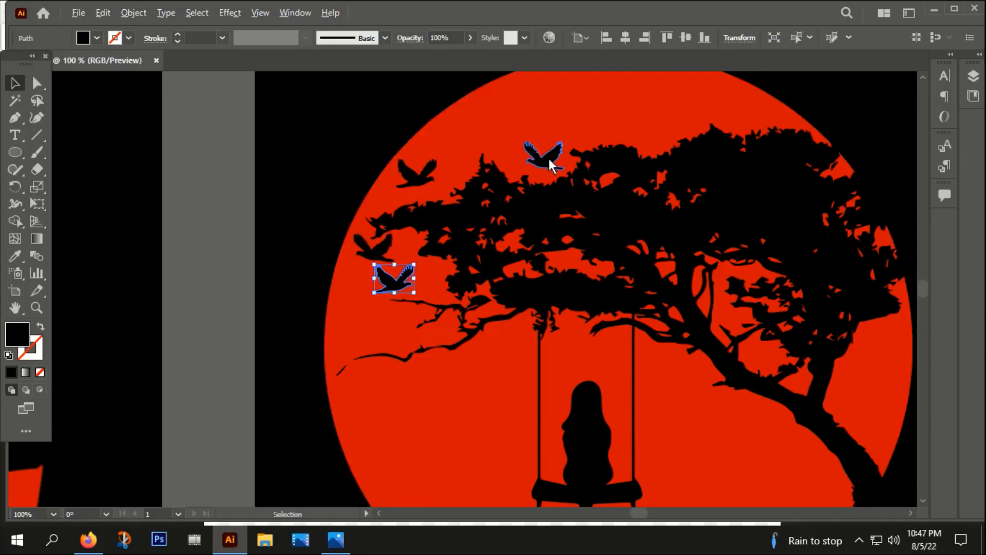
pyautogui.moveTo(548, 156); pyautogui.dragTo(475, 138)
# Step: Add more birds above the canopy, adjusting their sizes and positions
pyautogui.scroll(3, 487, 124)
pyautogui.scroll(-3, 462, 171)
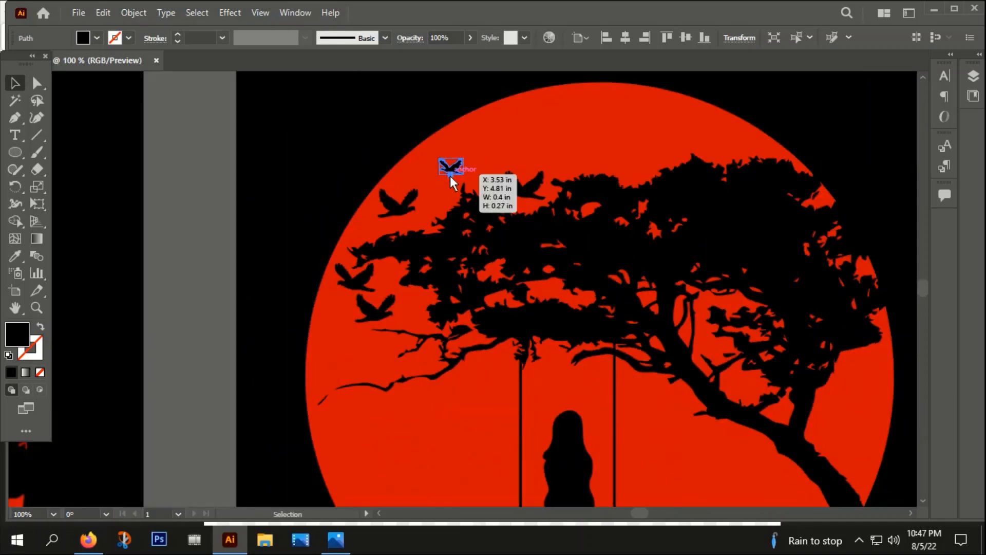
pyautogui.click(353, 157)
pyautogui.moveTo(448, 166); pyautogui.dragTo(551, 182)
pyautogui.scroll(3, 467, 125)
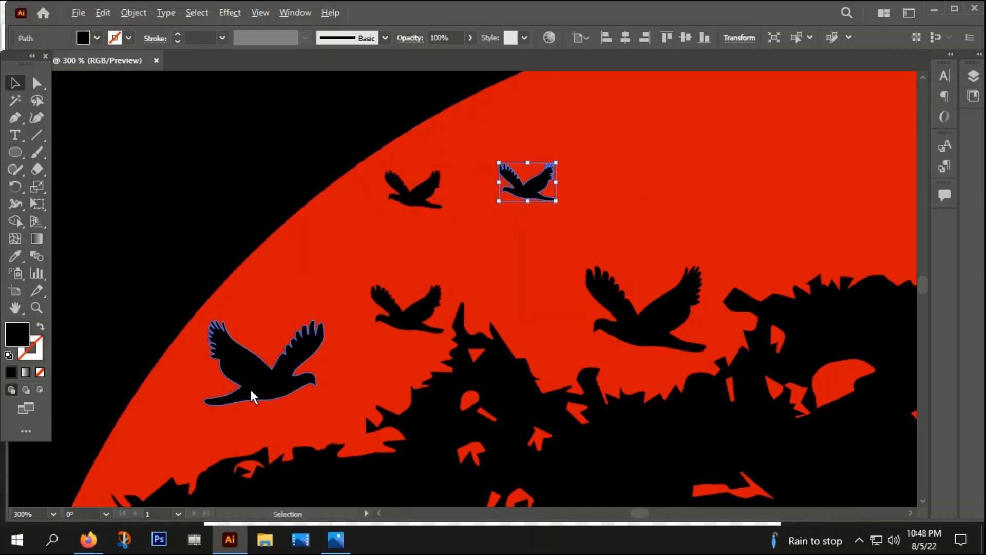
pyautogui.moveTo(253, 393); pyautogui.dragTo(680, 193)
pyautogui.moveTo(756, 118); pyautogui.dragTo(627, 226)
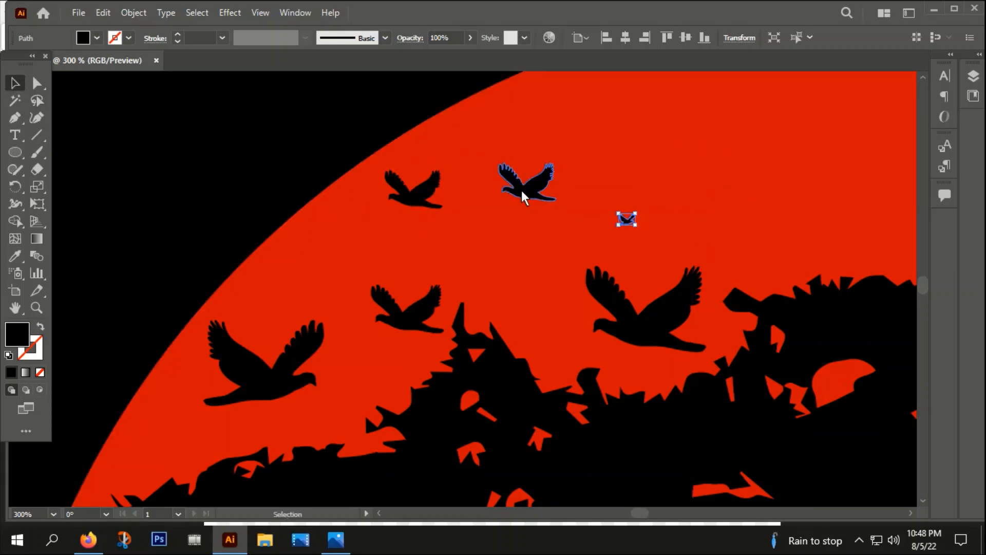
pyautogui.moveTo(524, 190); pyautogui.dragTo(509, 241)
pyautogui.moveTo(412, 196); pyautogui.dragTo(397, 197)
pyautogui.scroll(-5, 398, 198)
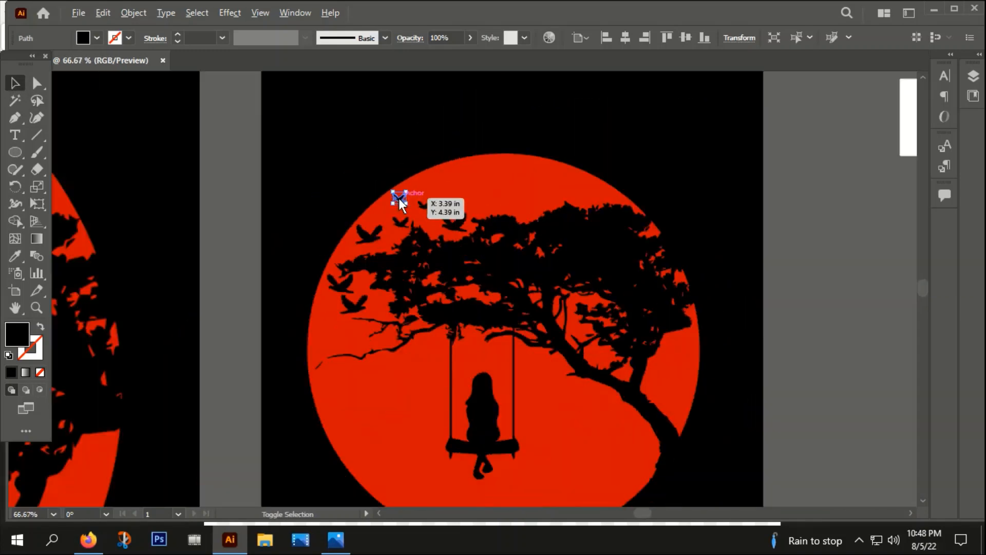
pyautogui.click(737, 355)
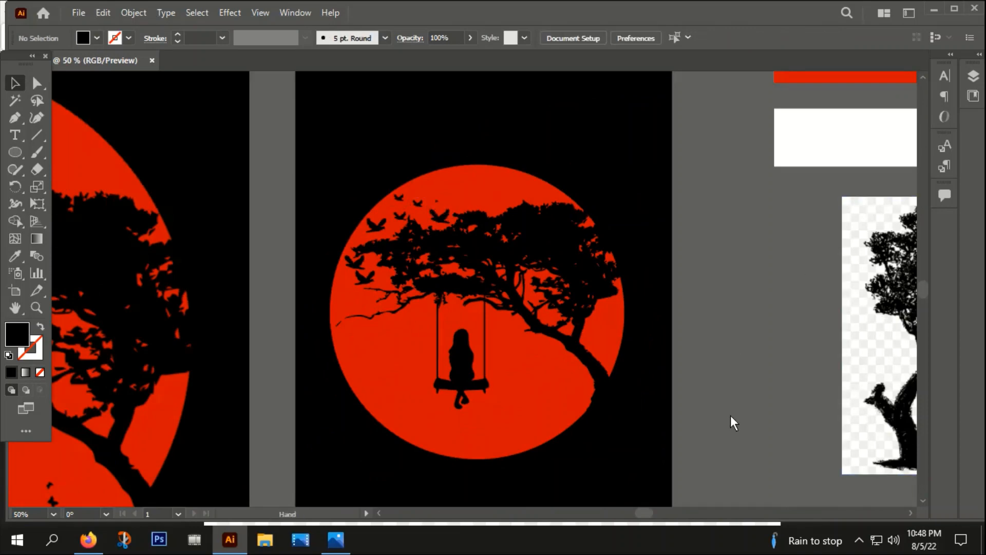
# Step: Enlarge a small bird at the top of the tree canopy
pyautogui.moveTo(730, 415); pyautogui.dragTo(684, 382)
pyautogui.scroll(-1, 249, 347)
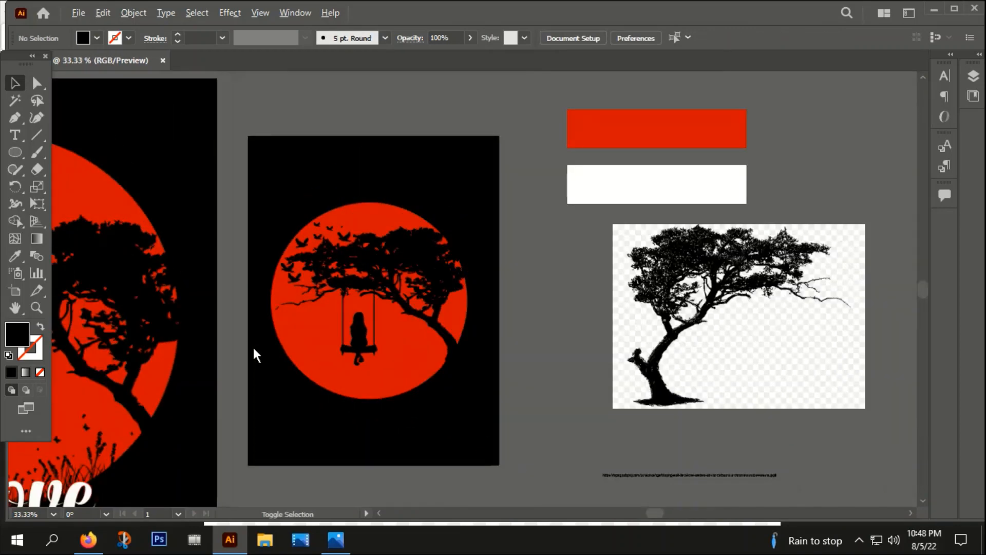
pyautogui.scroll(1, 308, 229)
pyautogui.scroll(8, 318, 226)
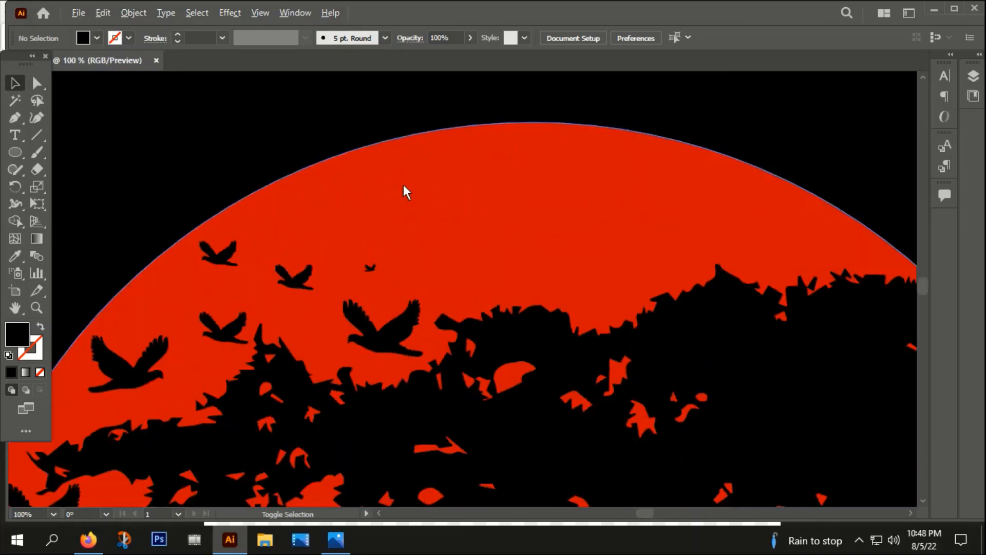
pyautogui.click(344, 291)
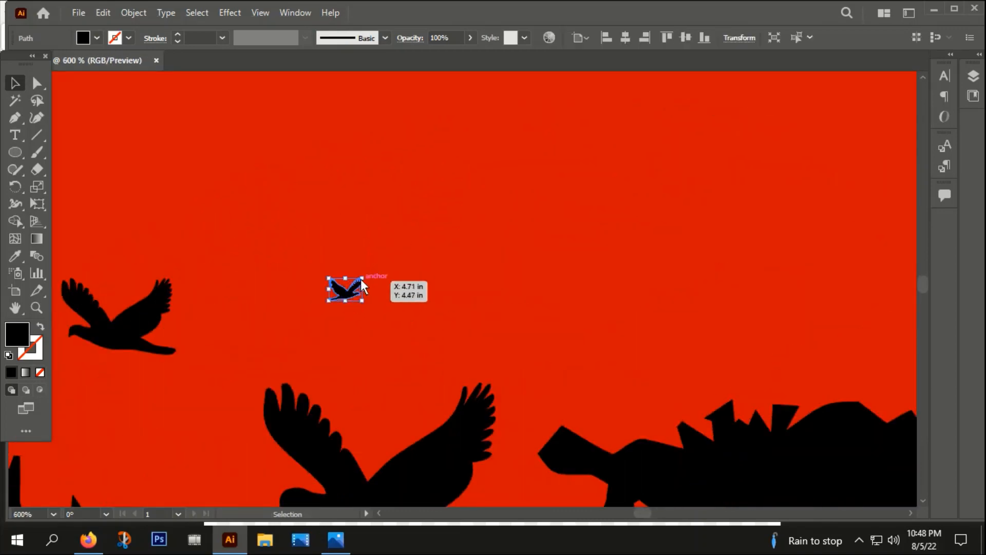
pyautogui.moveTo(362, 278); pyautogui.dragTo(390, 264)
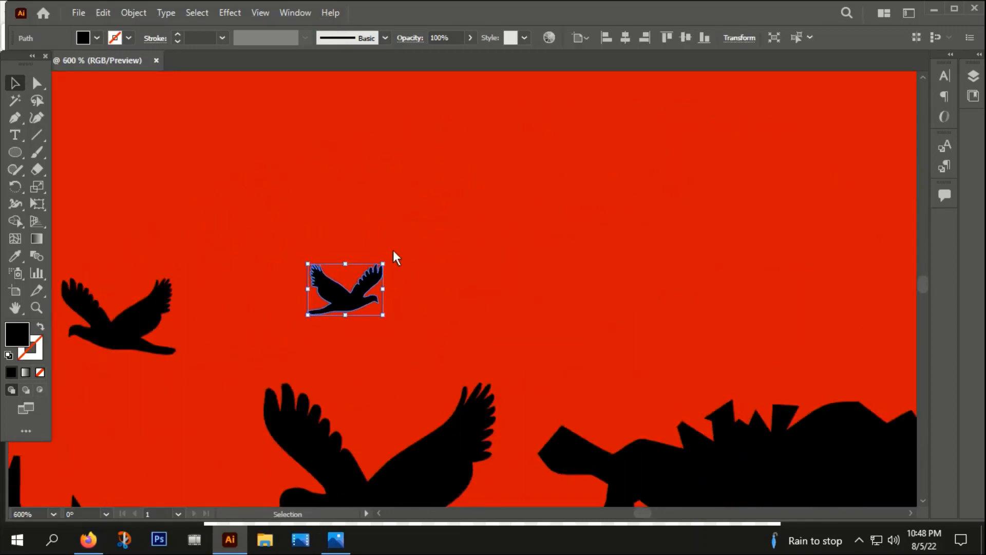
# Step: Shrink a bird sitting above the canopy's upper edge
pyautogui.scroll(-4, 392, 251)
pyautogui.click(452, 102)
pyautogui.scroll(-3, 453, 102)
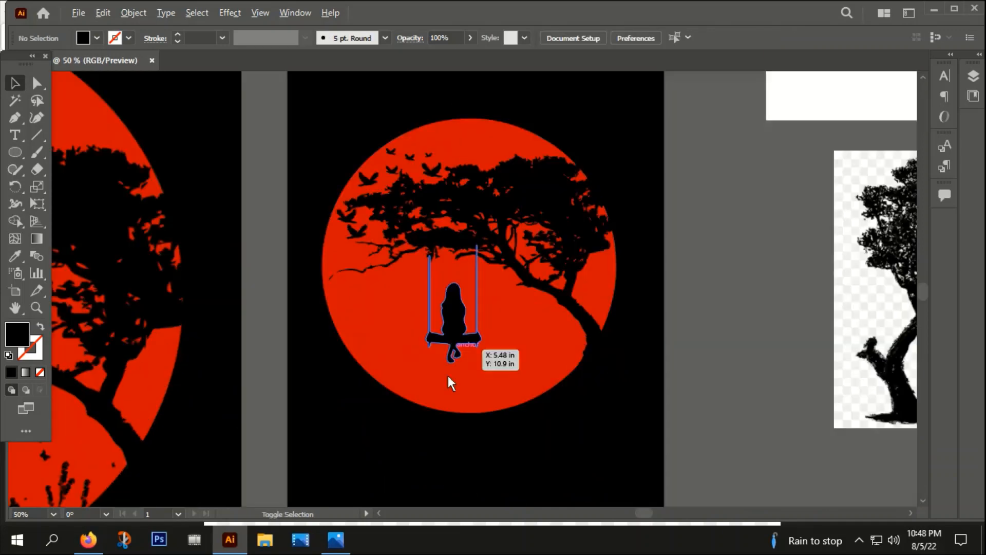
pyautogui.scroll(4, 437, 174)
pyautogui.click(428, 174)
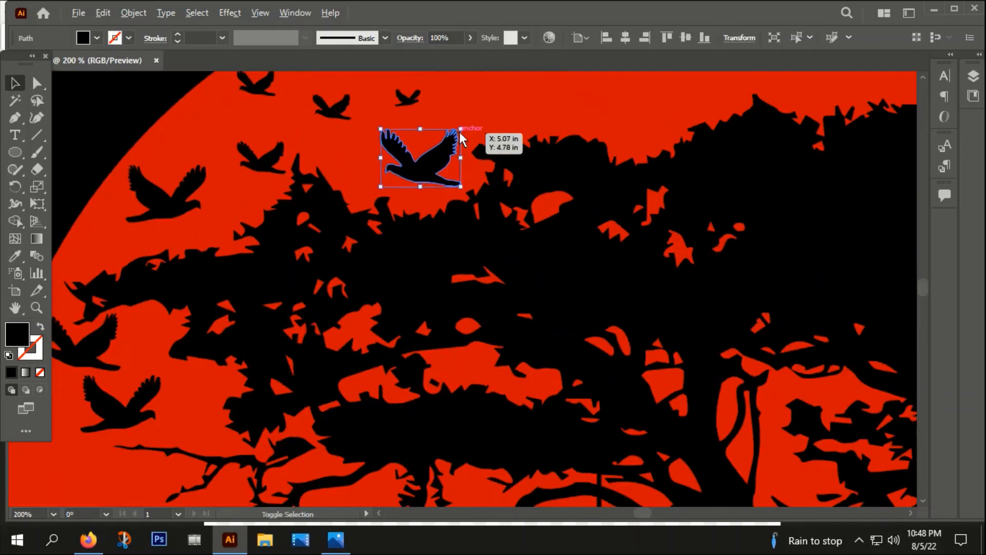
pyautogui.moveTo(460, 129); pyautogui.dragTo(446, 140)
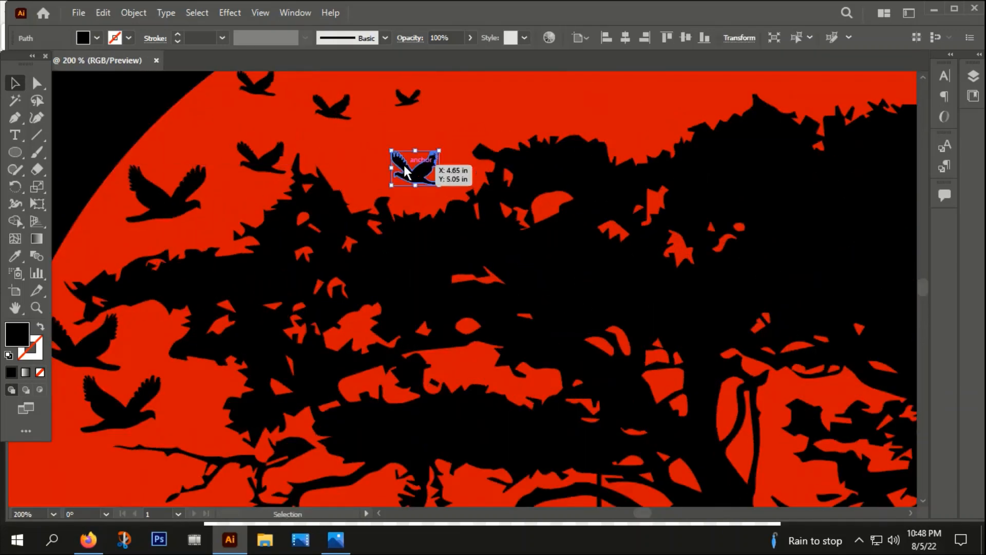
# Step: Reposition a bird near the left side of the canopy
pyautogui.scroll(-4, 403, 165)
pyautogui.click(657, 406)
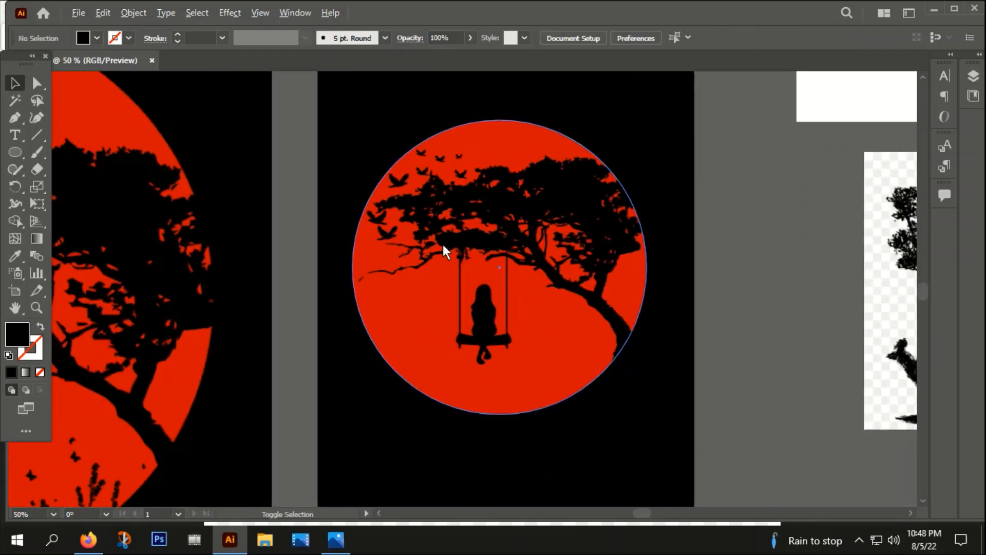
pyautogui.scroll(3, 443, 244)
pyautogui.moveTo(343, 227); pyautogui.dragTo(331, 269)
pyautogui.click(318, 215)
pyautogui.moveTo(372, 256); pyautogui.dragTo(371, 255)
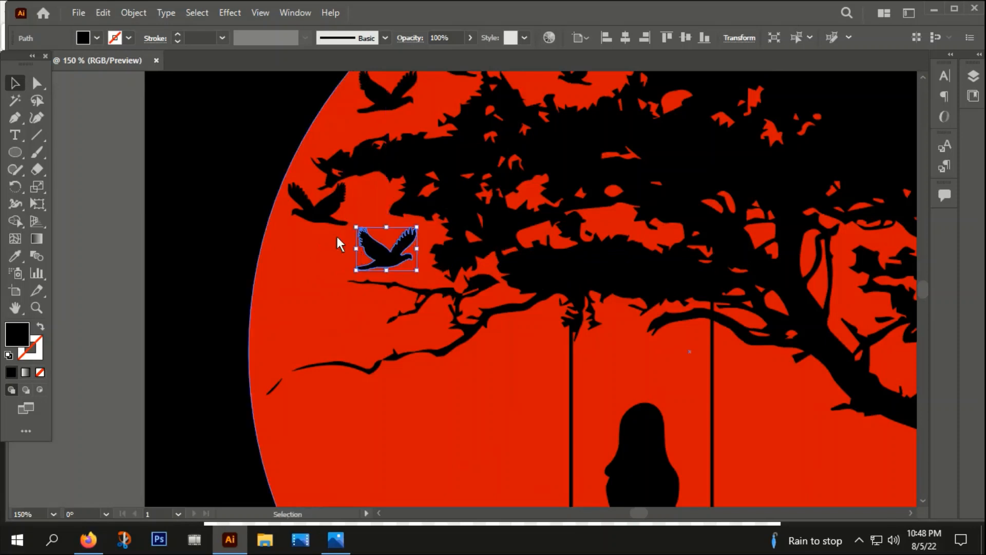
pyautogui.click(325, 211)
pyautogui.click(211, 196)
# Step: Move a bird above the moon onto the black background and recolor it with the moon's red using the Eyedropper
pyautogui.scroll(-2, 228, 199)
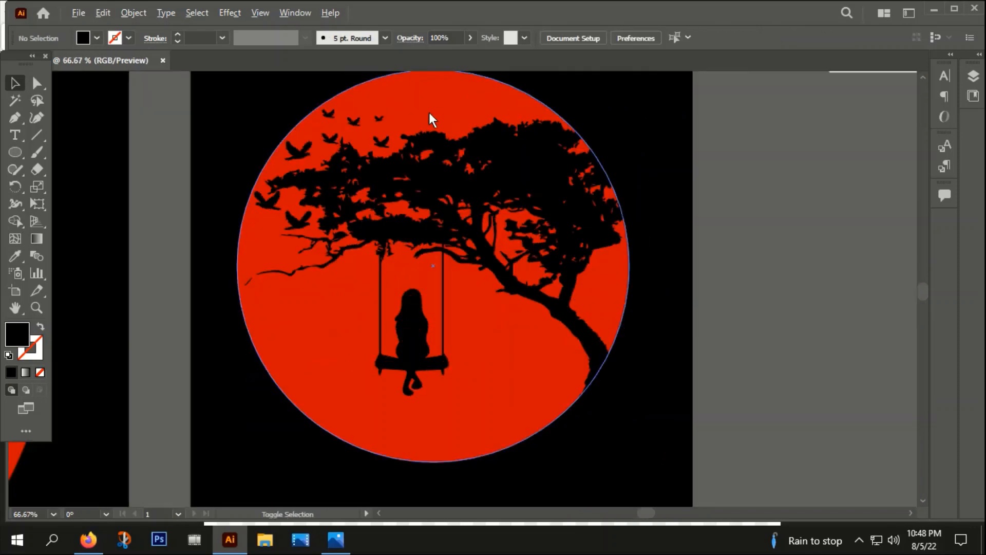
pyautogui.moveTo(297, 149); pyautogui.dragTo(265, 97)
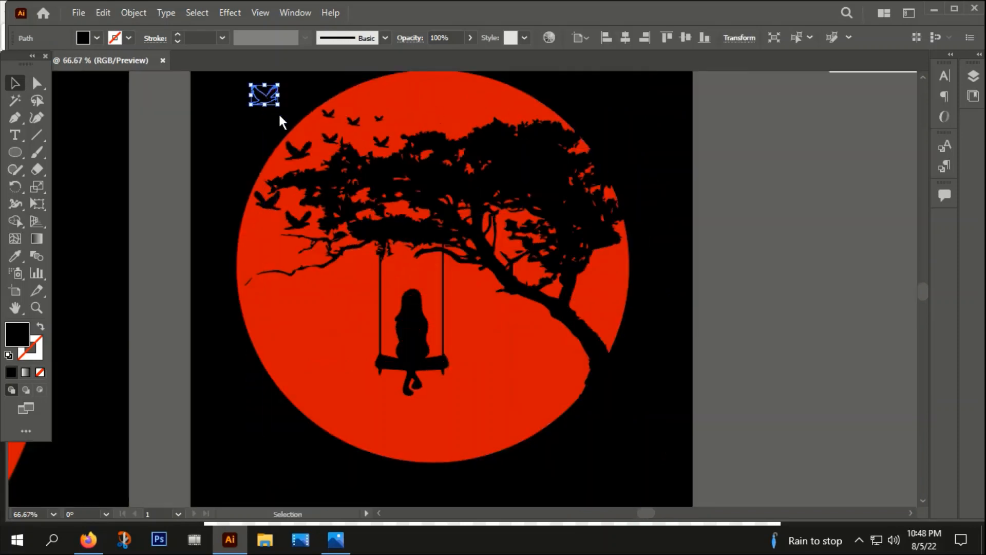
pyautogui.press('i')
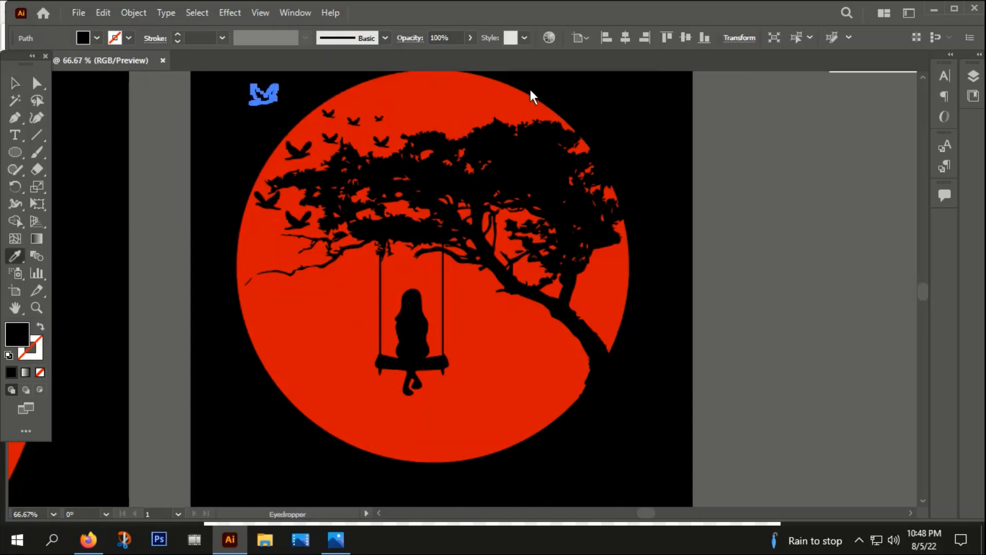
pyautogui.click(426, 97)
pyautogui.click(14, 89)
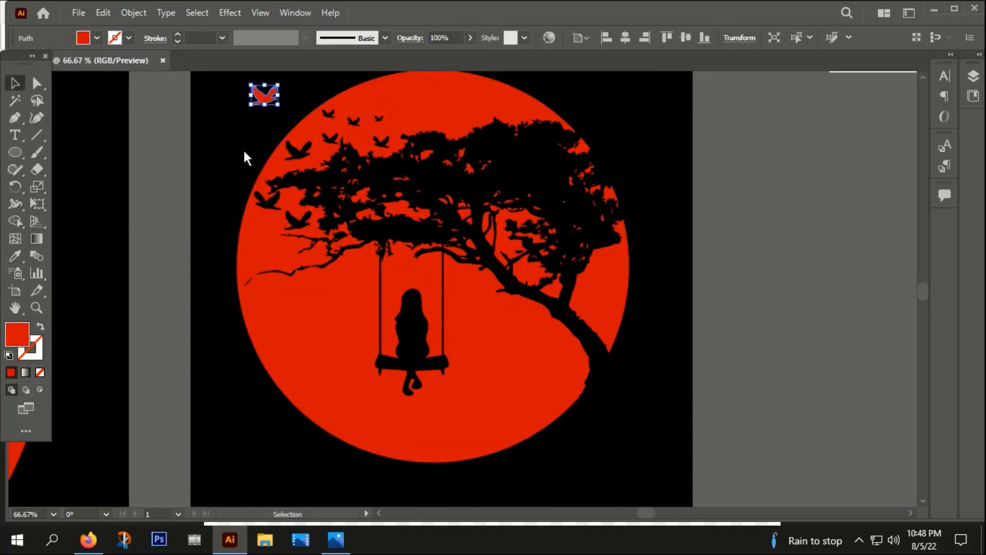
# Step: Move another bird outside the moon and recolor it red with the Eyedropper
pyautogui.click(243, 151)
pyautogui.moveTo(266, 176); pyautogui.dragTo(431, 285)
pyautogui.moveTo(519, 231); pyautogui.dragTo(462, 186)
pyautogui.press('i')
pyautogui.click(599, 199)
pyautogui.click(13, 84)
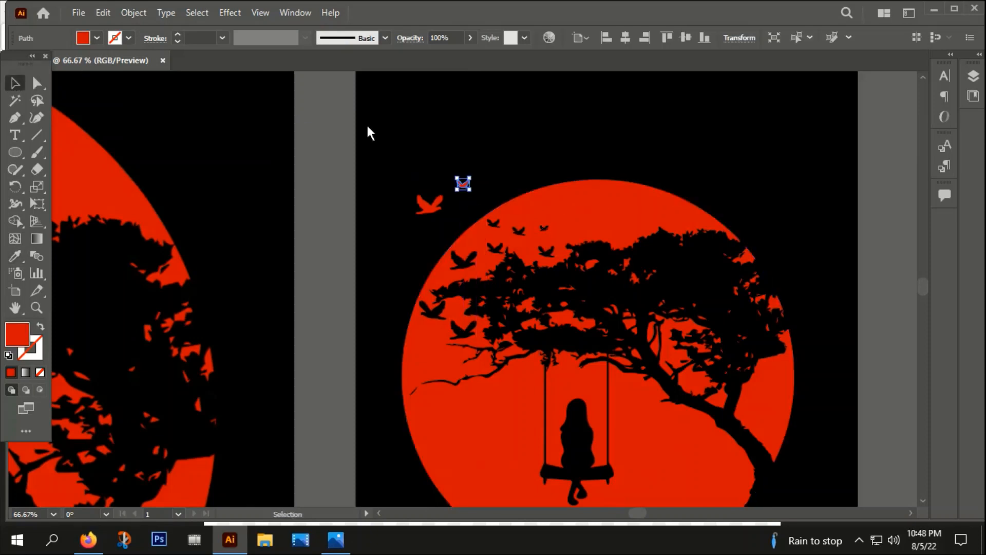
# Step: Duplicate the red birds, resize them, and scatter them above the moon's upper-left edge
pyautogui.click(368, 132)
pyautogui.scroll(4, 452, 188)
pyautogui.moveTo(394, 244); pyautogui.dragTo(411, 311)
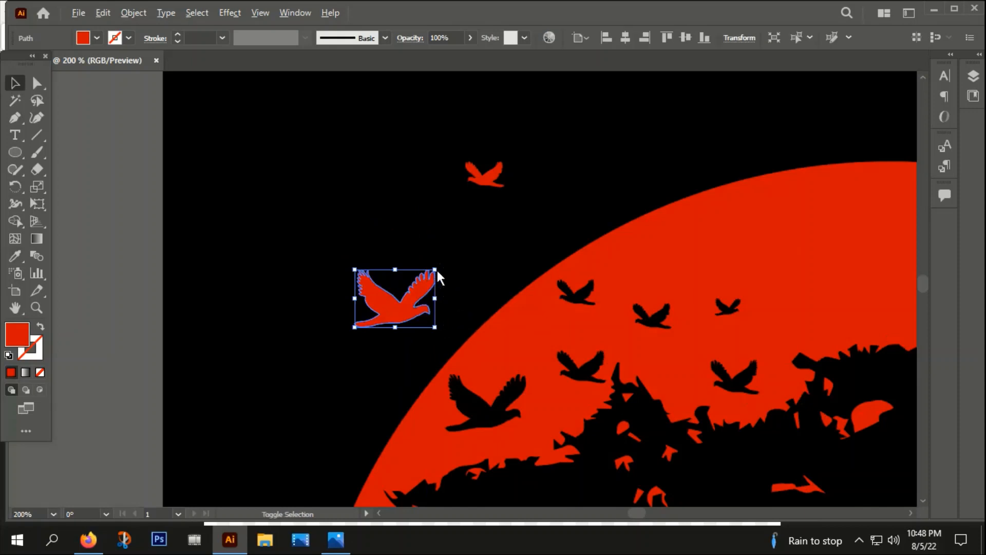
pyautogui.moveTo(436, 270); pyautogui.dragTo(389, 350)
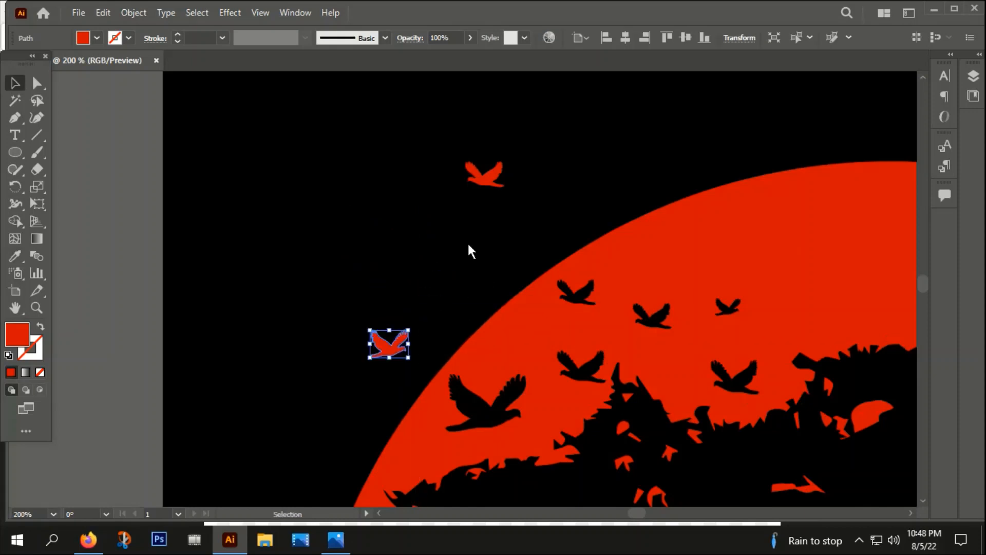
pyautogui.moveTo(496, 175); pyautogui.dragTo(395, 183)
pyautogui.moveTo(475, 237); pyautogui.dragTo(464, 271)
pyautogui.click(414, 297)
pyautogui.moveTo(387, 188); pyautogui.dragTo(359, 211)
pyautogui.click(425, 123)
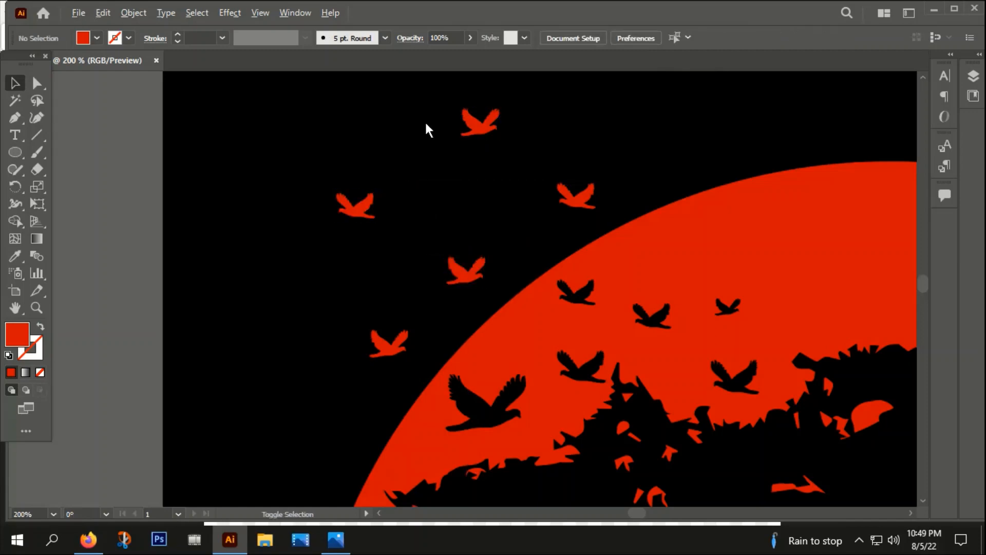
# Step: Rearrange the red birds above the moon, undoing an accidental reshape of one bird
pyautogui.scroll(-5, 424, 123)
pyautogui.scroll(2, 638, 321)
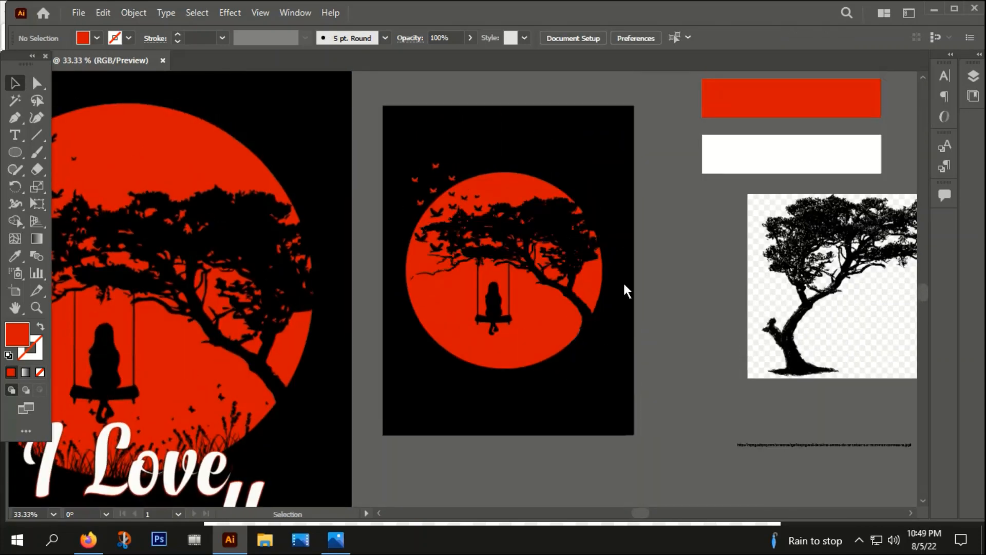
pyautogui.scroll(-2, 486, 314)
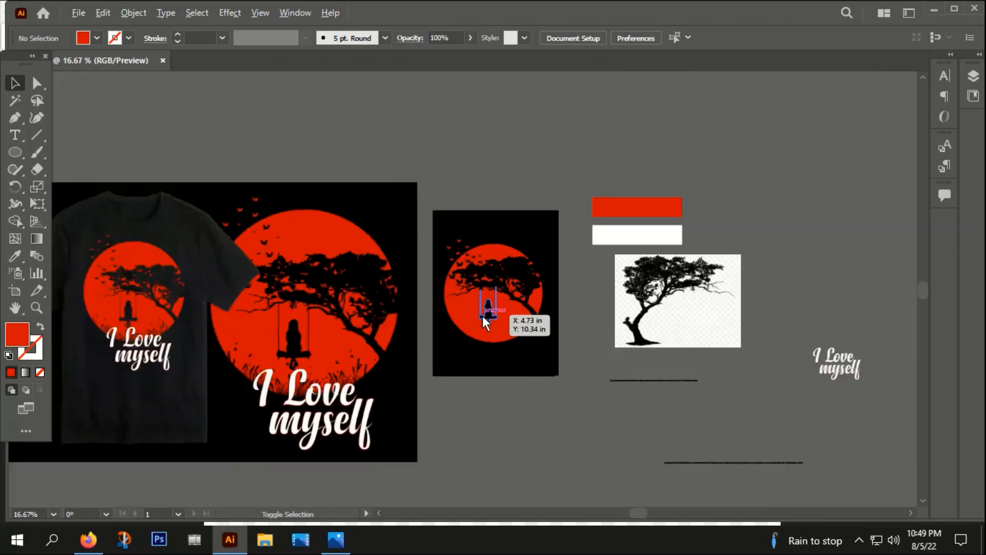
pyautogui.scroll(6, 457, 271)
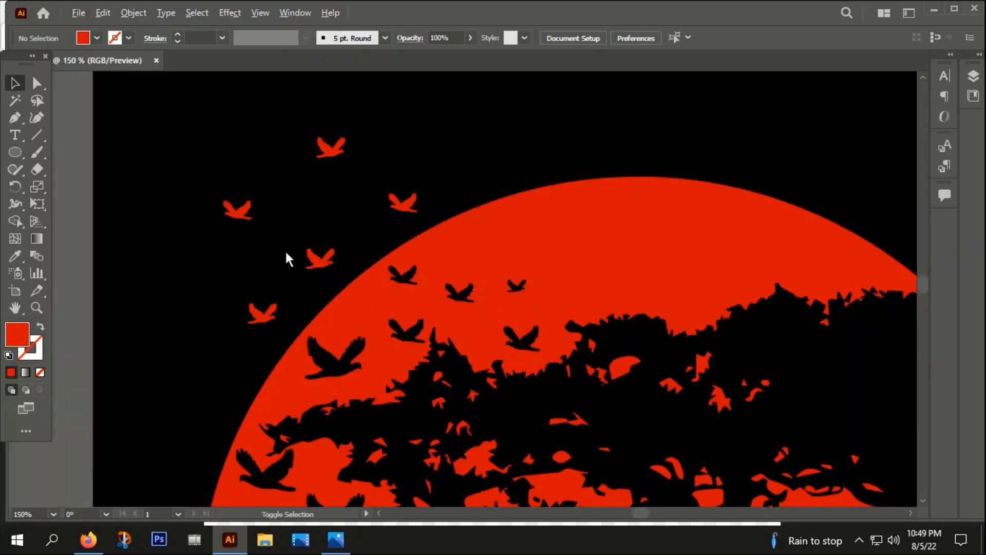
pyautogui.scroll(-1, 287, 254)
pyautogui.moveTo(253, 225); pyautogui.dragTo(350, 149)
pyautogui.moveTo(344, 143); pyautogui.dragTo(280, 153)
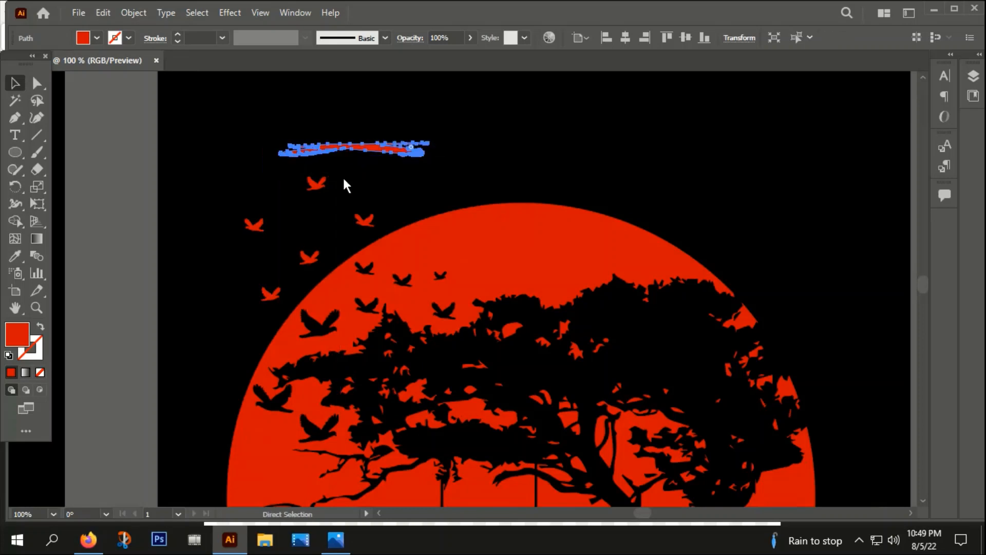
pyautogui.hotkey('ctrl', 'z')
pyautogui.moveTo(352, 150); pyautogui.dragTo(321, 187)
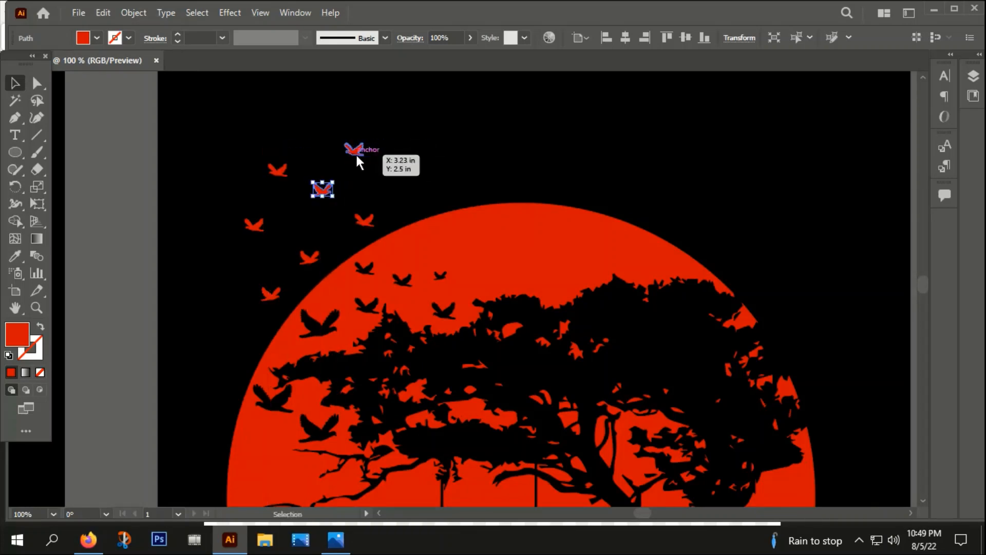
pyautogui.moveTo(355, 153); pyautogui.dragTo(361, 159)
pyautogui.moveTo(356, 218); pyautogui.dragTo(360, 224)
pyautogui.moveTo(328, 189); pyautogui.dragTo(338, 211)
pyautogui.click(329, 152)
# Step: Image Trace the grass-and-butterflies picture and expand the tracing
pyautogui.scroll(-4, 333, 156)
pyautogui.moveTo(432, 310); pyautogui.dragTo(511, 291)
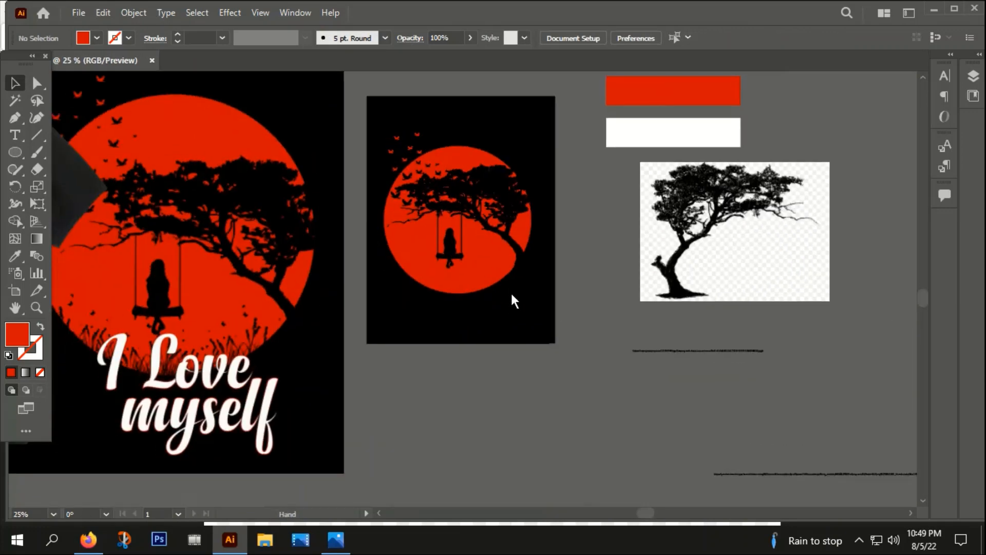
pyautogui.scroll(-1, 507, 321)
pyautogui.moveTo(552, 362); pyautogui.dragTo(197, 358)
pyautogui.scroll(-1, 515, 411)
pyautogui.hscroll(-5, 515, 411)
pyautogui.moveTo(367, 321); pyautogui.dragTo(668, 332)
pyautogui.click(329, 324)
pyautogui.keyDown('alt'); pyautogui.scroll(2, 328, 323); pyautogui.keyUp('alt')
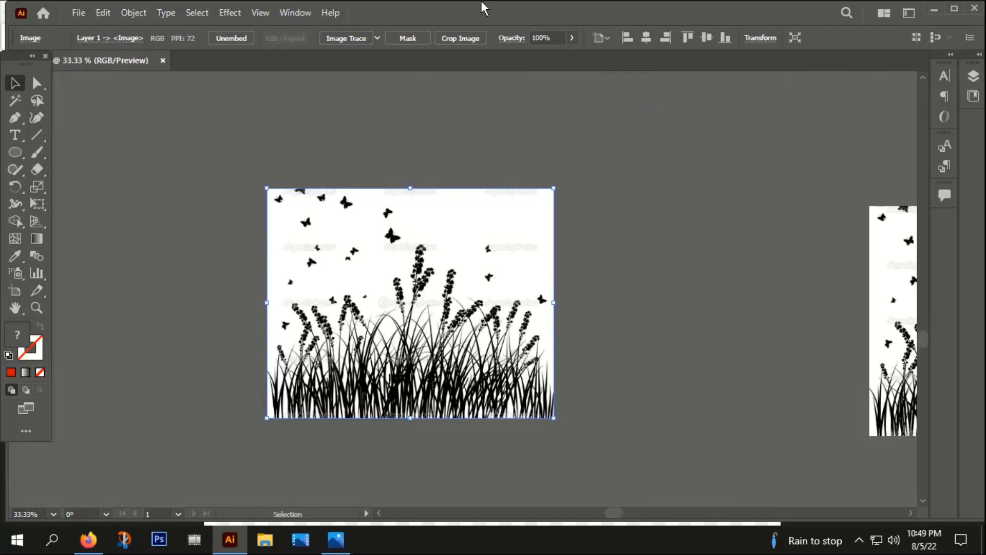
pyautogui.click(345, 38)
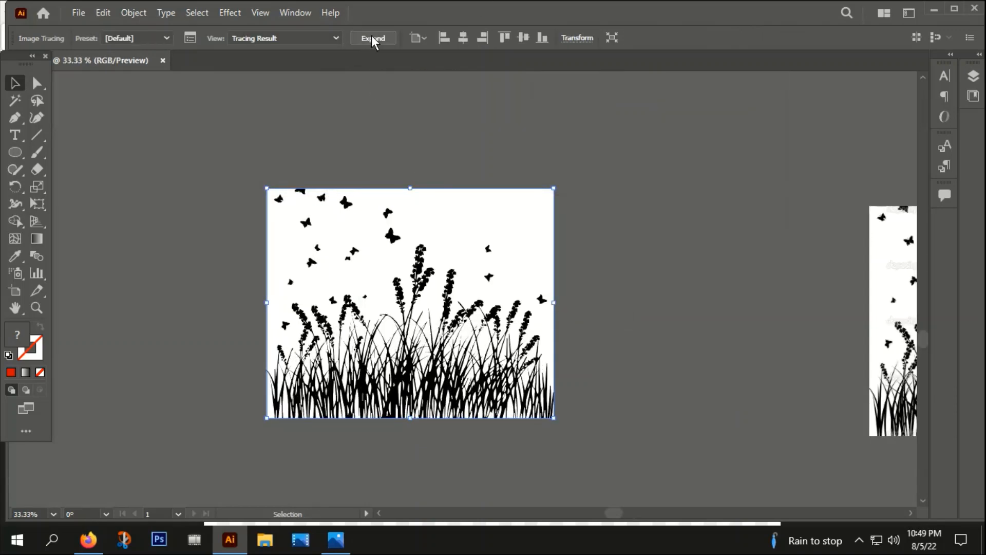
pyautogui.click(372, 38)
# Step: Ungroup the traced grass and delete its white background using the Magic Wand selection
pyautogui.rightClick(369, 200)
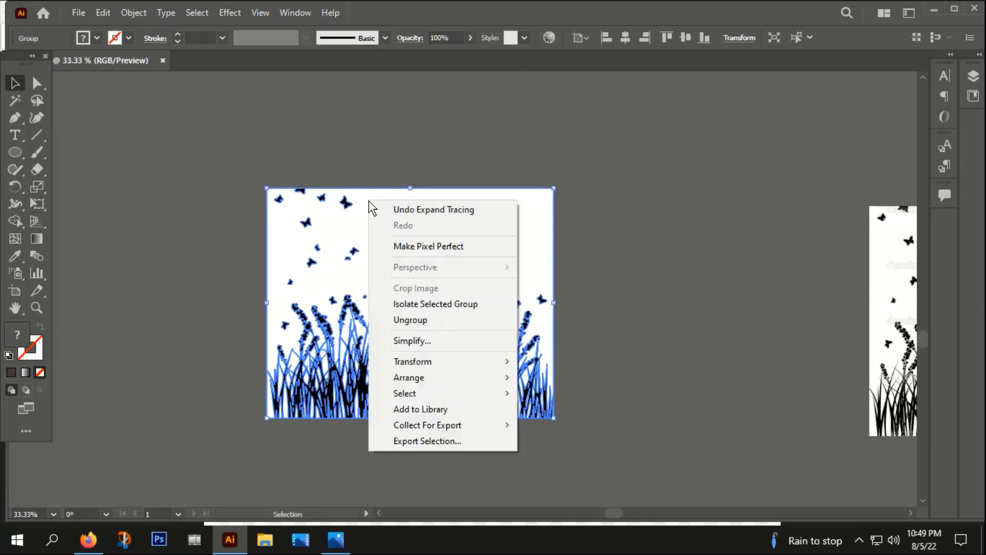
pyautogui.click(403, 310)
pyautogui.doubleClick(522, 169)
pyautogui.rightClick(461, 208)
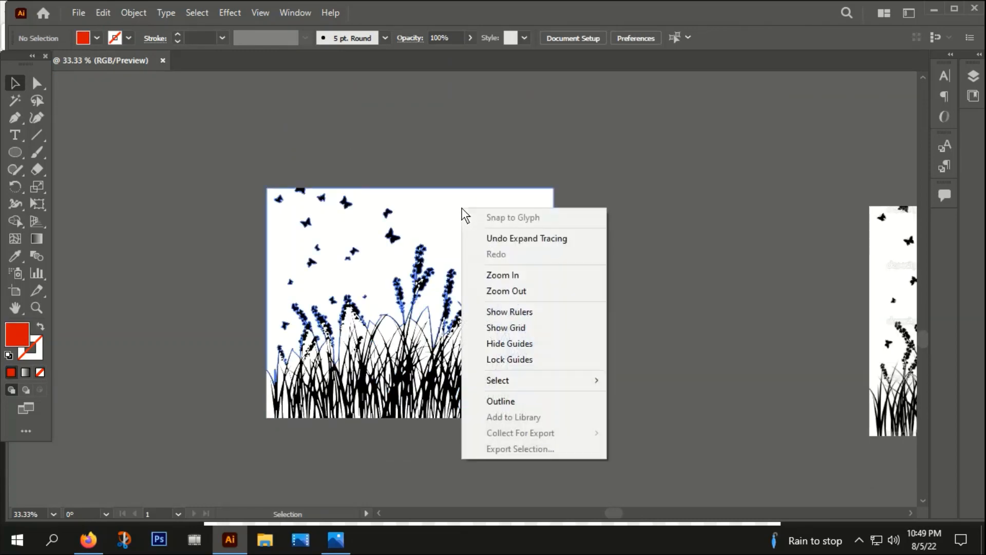
pyautogui.click(433, 217)
pyautogui.click(420, 141)
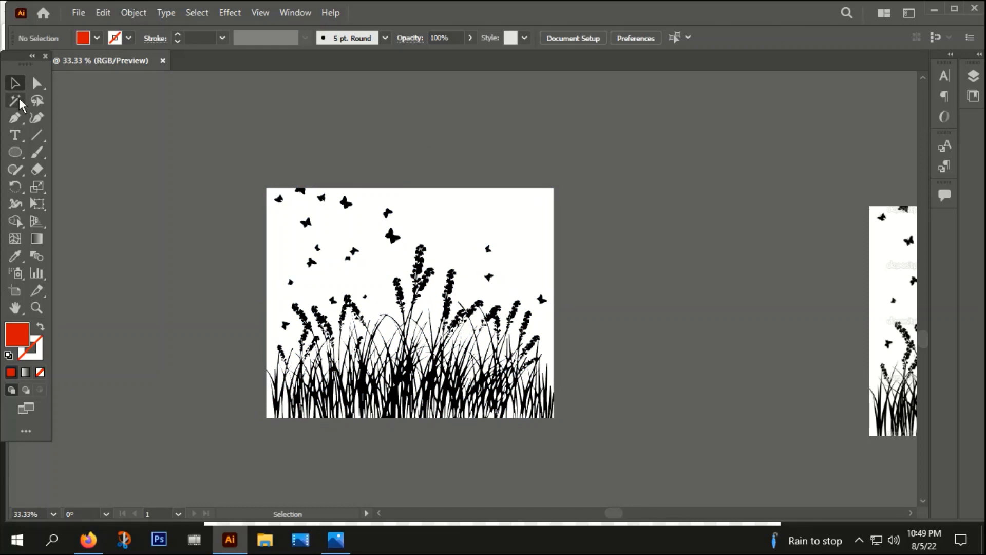
pyautogui.click(20, 101)
pyautogui.click(445, 221)
pyautogui.click(478, 207)
pyautogui.click(14, 83)
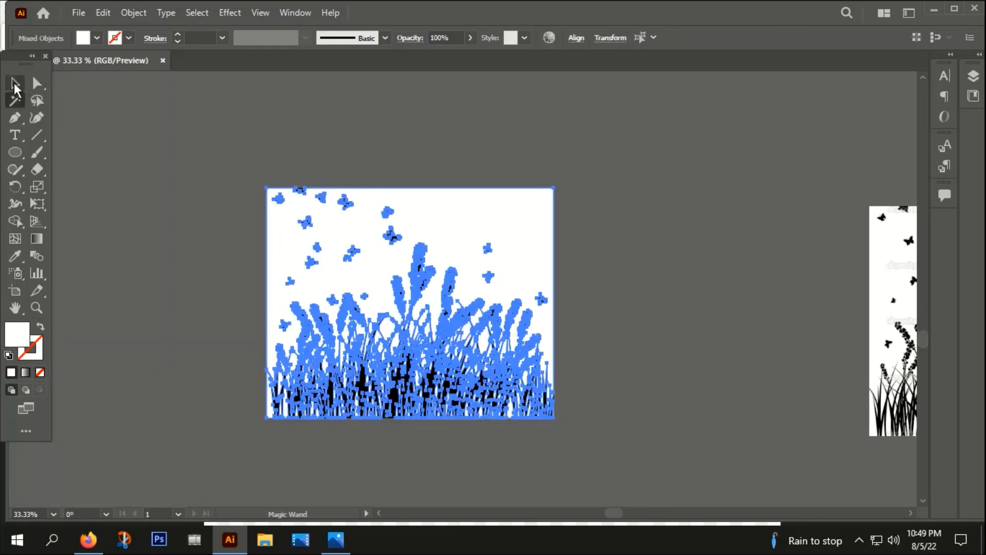
pyautogui.press('Delete')
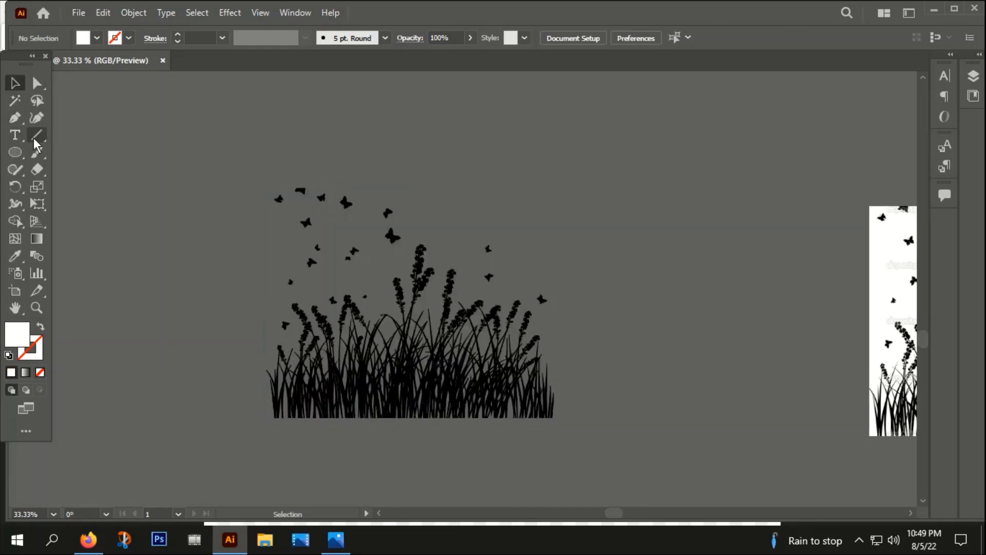
pyautogui.click(353, 221)
pyautogui.press('Delete')
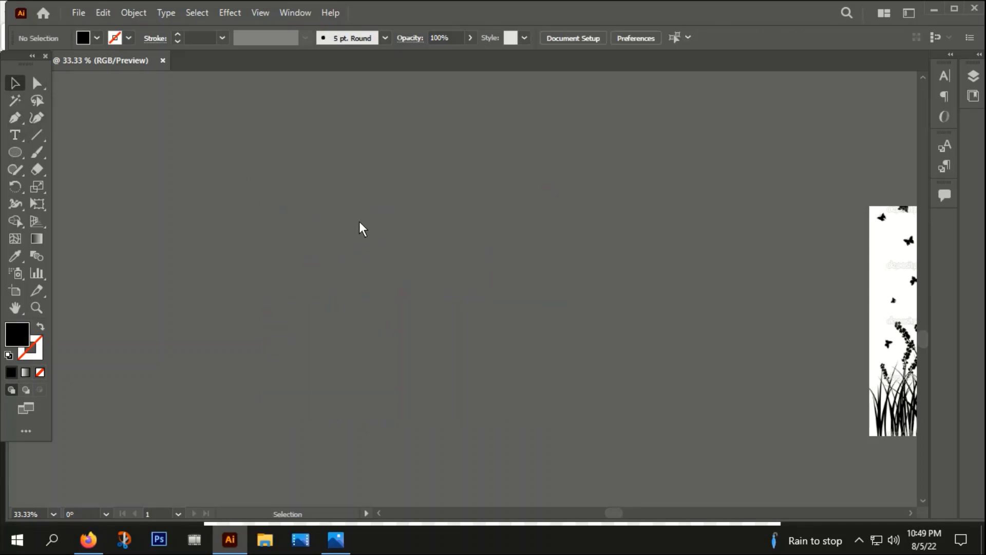
pyautogui.hotkey('ctrl', 'z')
# Step: Ungroup the traced grass and delete the stray butterflies above it
pyautogui.rightClick(363, 218)
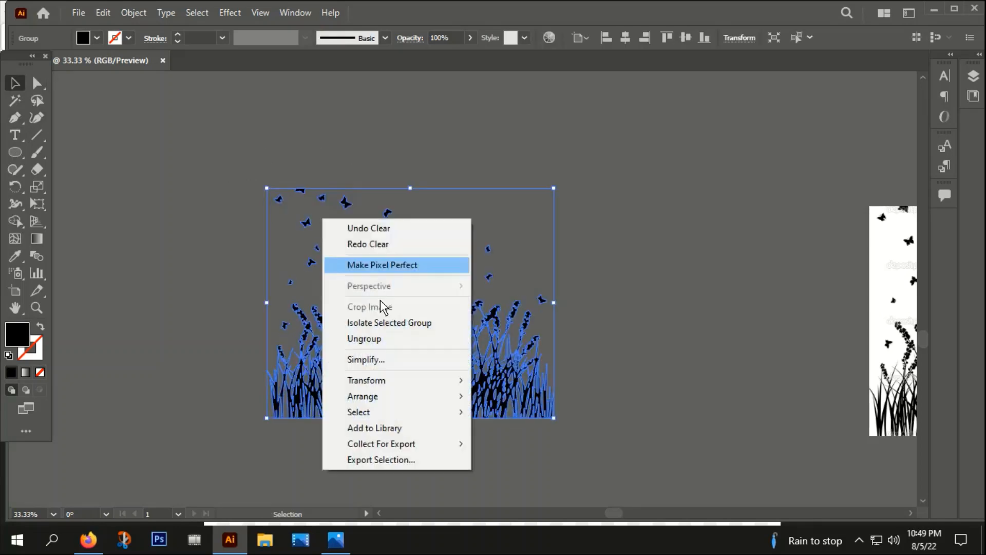
pyautogui.click(365, 339)
pyautogui.click(65, 131)
pyautogui.moveTo(349, 232); pyautogui.dragTo(356, 221)
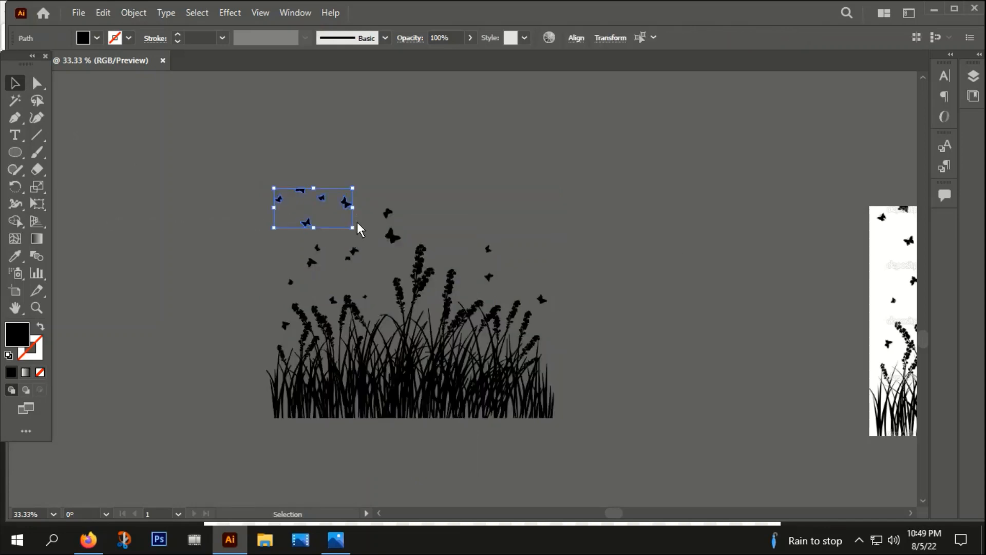
pyautogui.press('Delete')
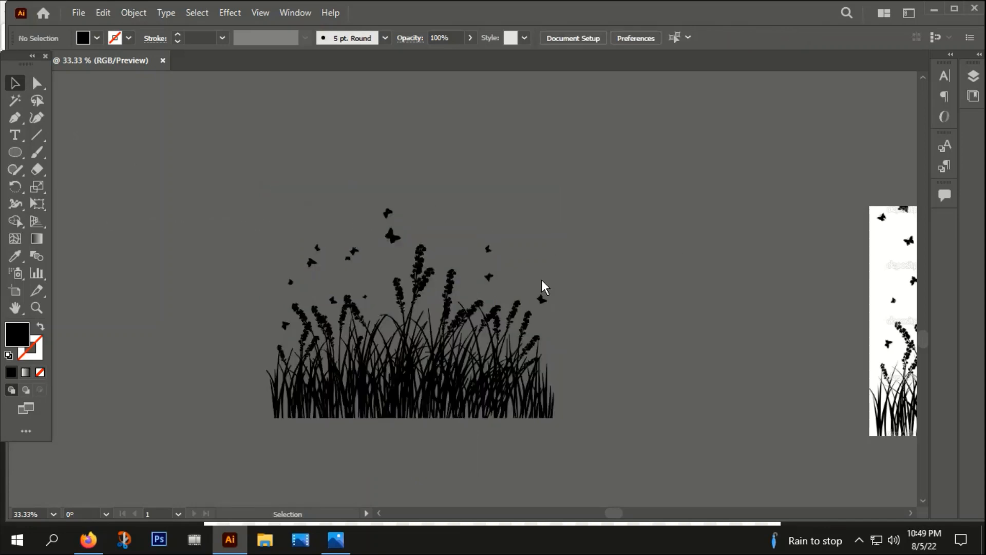
pyautogui.click(487, 249)
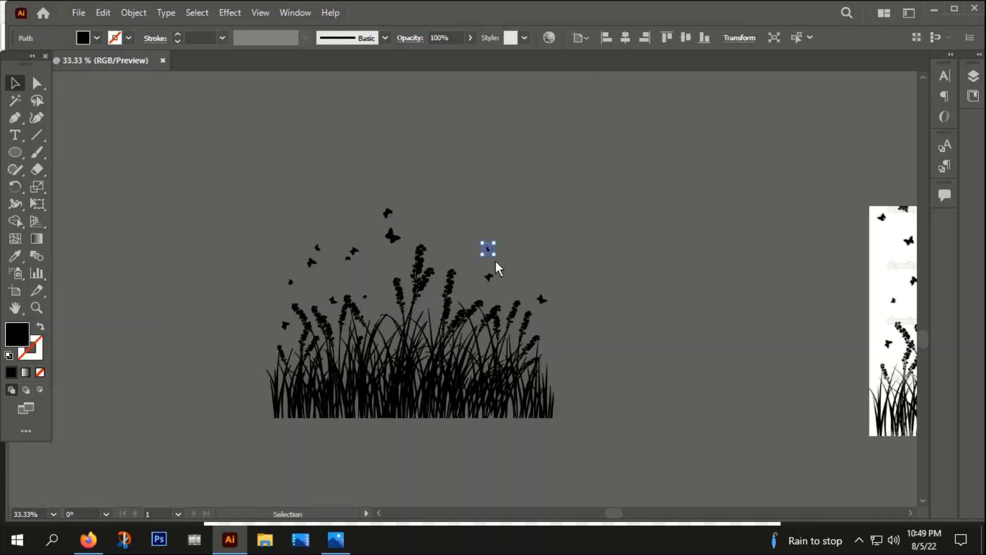
pyautogui.press('Delete')
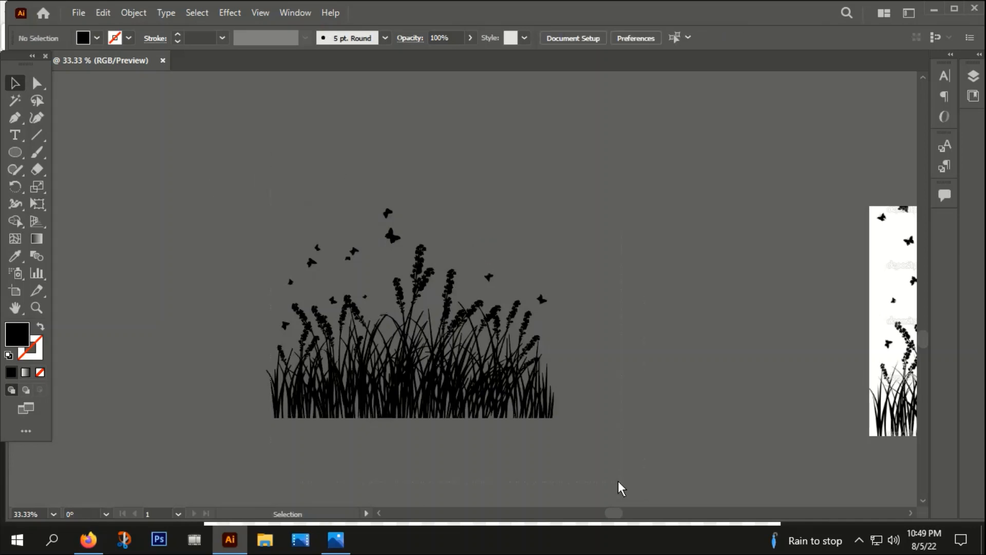
# Step: Select all the remaining grass pieces and group them
pyautogui.hotkey('ctrl', 'a')
pyautogui.rightClick(334, 302)
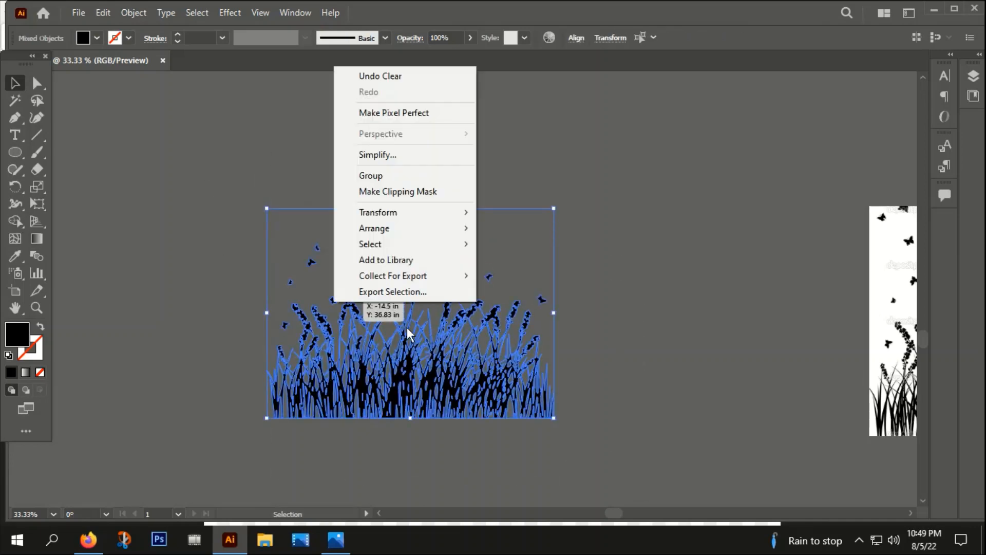
pyautogui.click(388, 160)
# Step: Scale the grass group down and move it onto the moon artwork
pyautogui.scroll(-3, 381, 174)
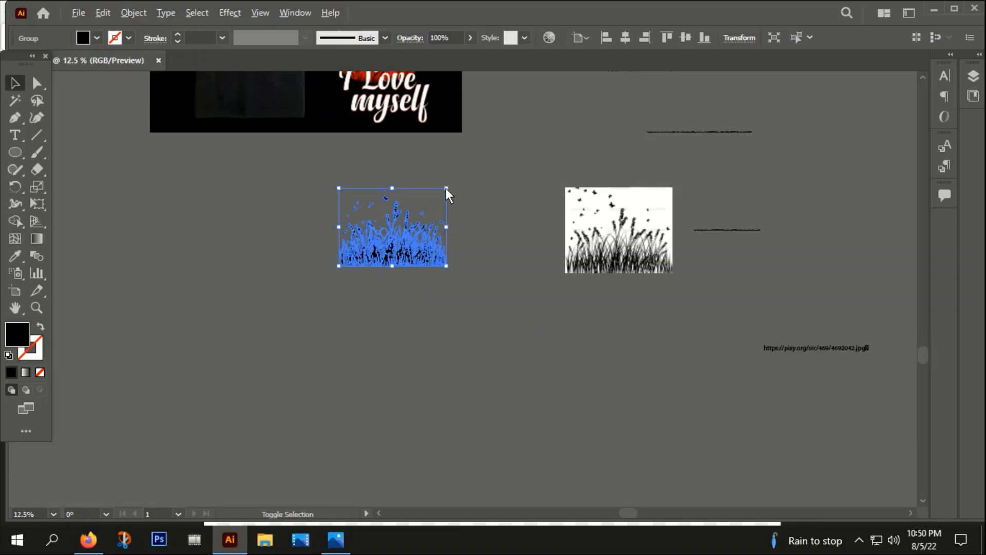
pyautogui.moveTo(446, 188); pyautogui.dragTo(395, 413)
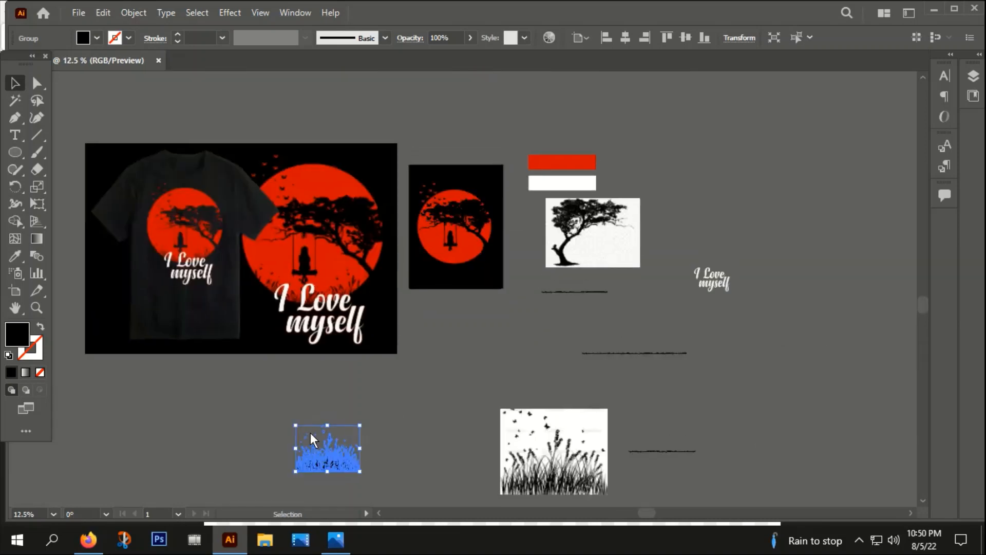
pyautogui.moveTo(310, 432); pyautogui.dragTo(455, 260)
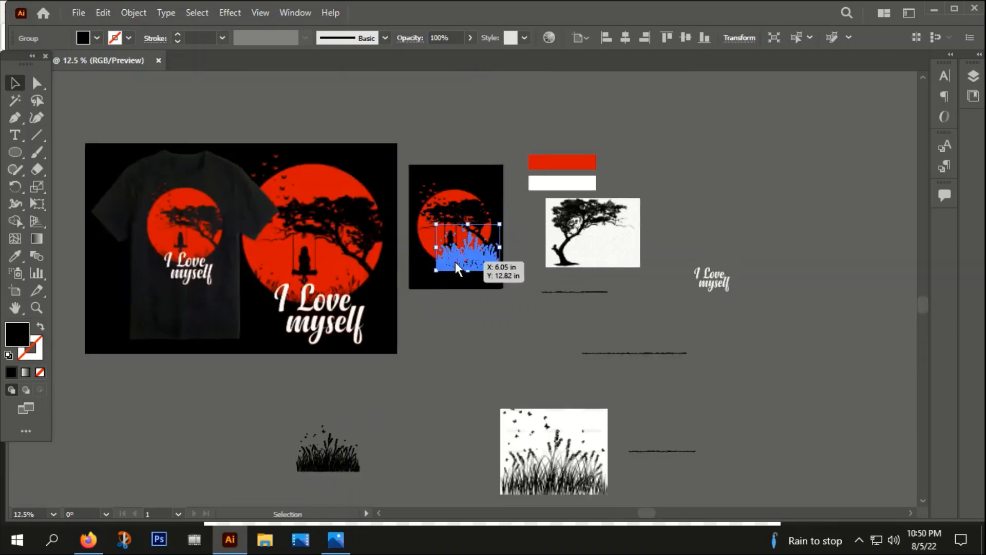
# Step: Bring the grass group to the front
pyautogui.scroll(3, 455, 261)
pyautogui.rightClick(465, 234)
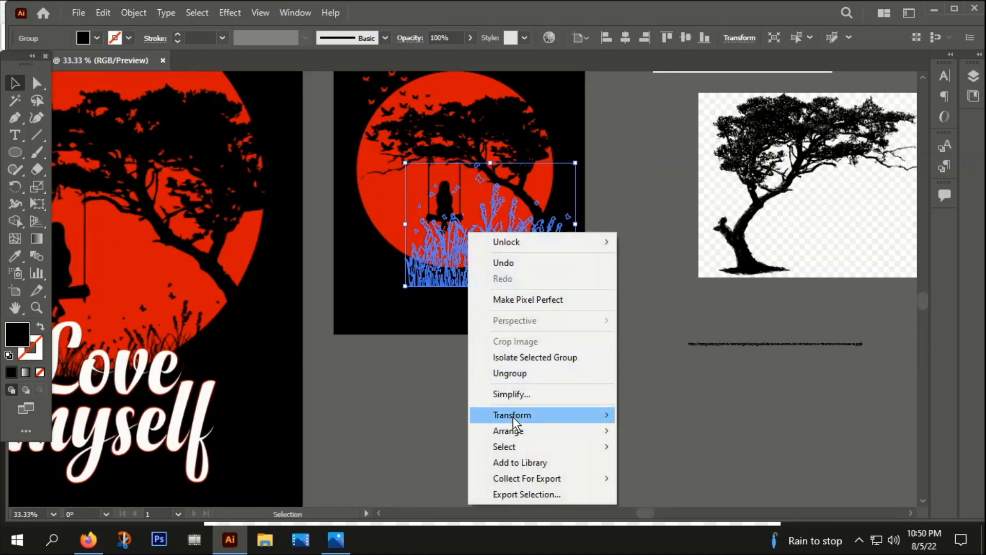
pyautogui.moveTo(510, 431)
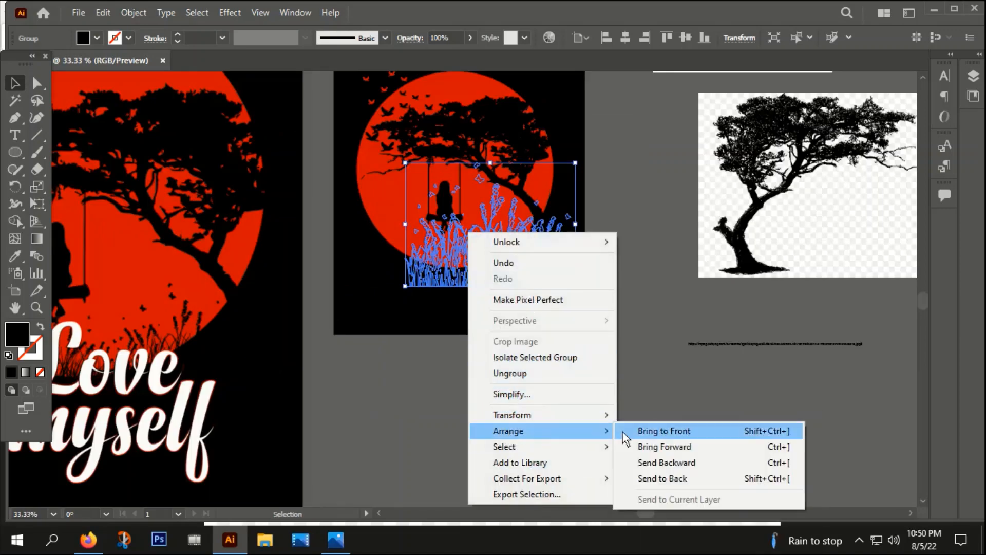
pyautogui.click(649, 431)
# Step: Resize the grass to about 3.35 in wide by 2.44 in high
pyautogui.moveTo(574, 165); pyautogui.dragTo(486, 251)
pyautogui.scroll(2, 420, 273)
pyautogui.moveTo(568, 173); pyautogui.dragTo(561, 178)
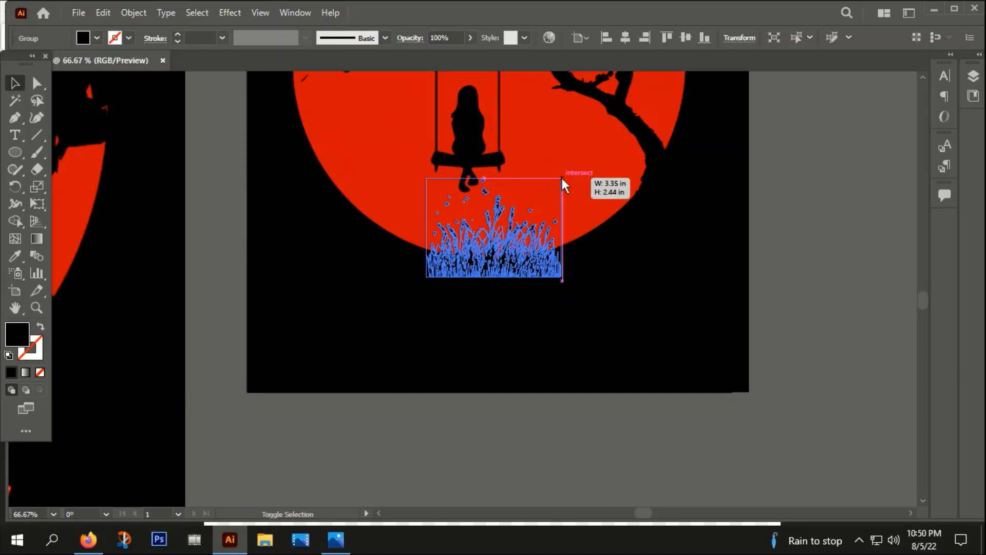
# Step: Duplicate the grass along the bottom of the moon and group the copies
pyautogui.moveTo(503, 267); pyautogui.dragTo(583, 236)
pyautogui.click(443, 326)
pyautogui.rightClick(582, 235)
pyautogui.click(630, 367)
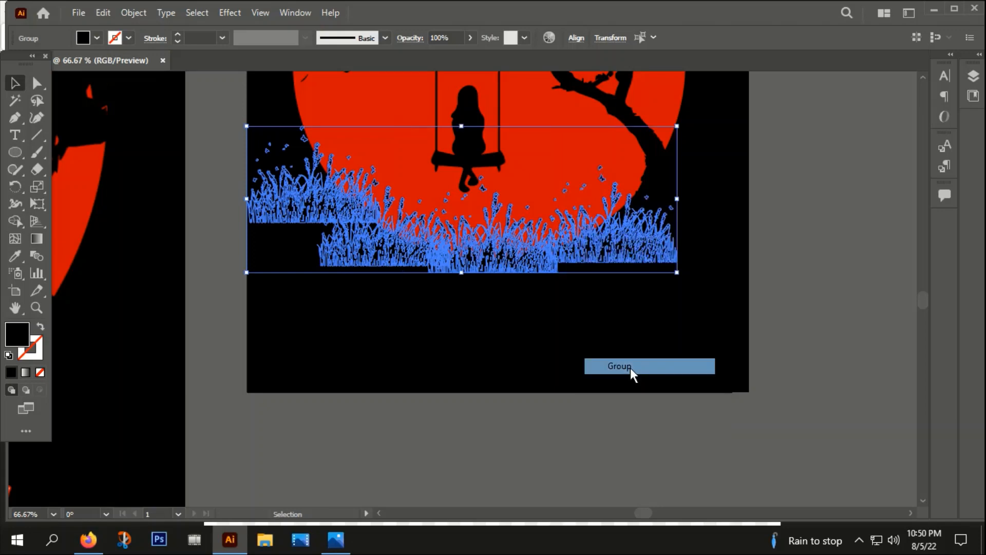
# Step: Position the grouped grass across the lower part of the moon
pyautogui.click(673, 320)
pyautogui.scroll(-2, 673, 322)
pyautogui.moveTo(711, 303); pyautogui.dragTo(532, 330)
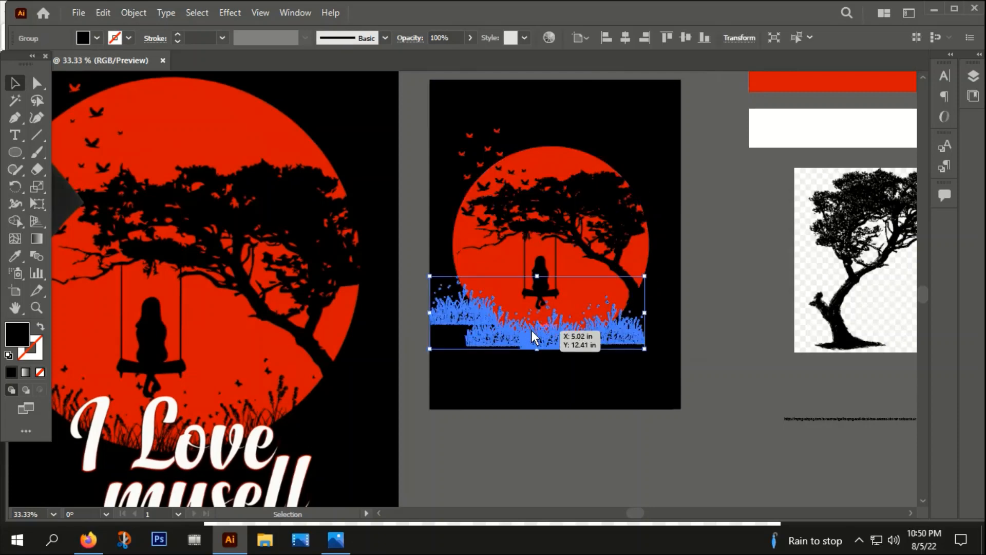
# Step: Group the grass with the tree and girl-on-swing artwork
pyautogui.keyDown('shift'); pyautogui.click(540, 264); pyautogui.keyUp('shift')
pyautogui.keyDown('shift'); pyautogui.click(550, 232); pyautogui.keyUp('shift')
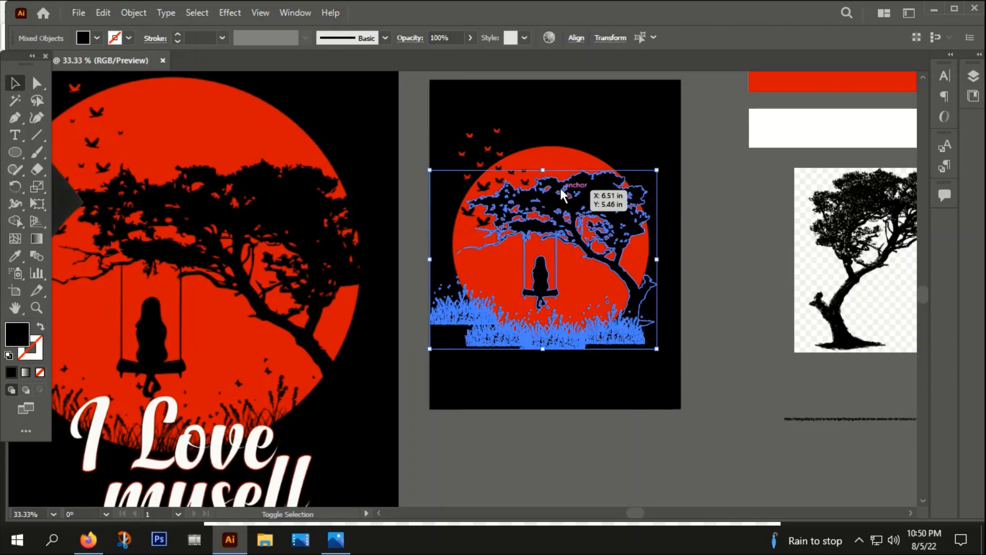
pyautogui.rightClick(560, 188)
pyautogui.click(595, 321)
pyautogui.click(697, 246)
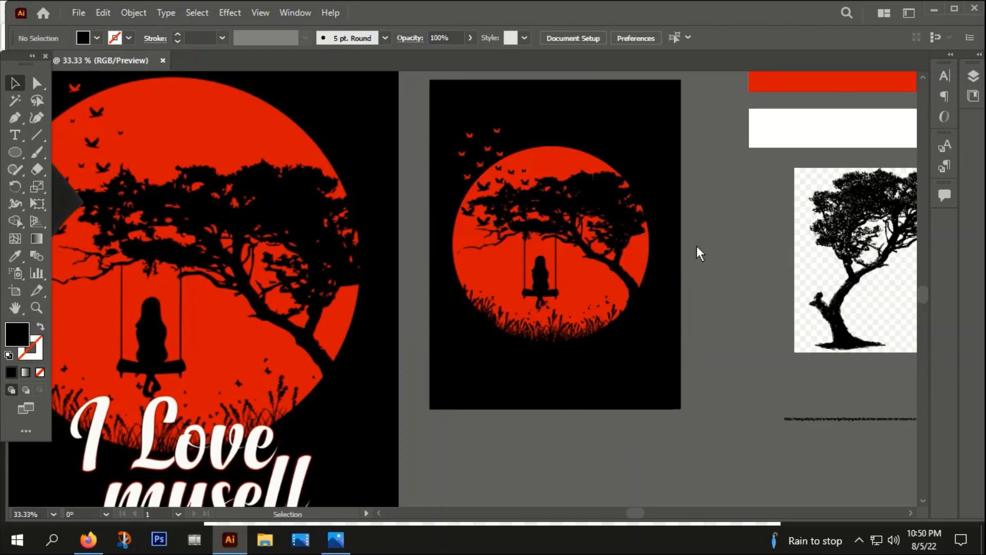
# Step: Select the birds around the upper tree branches and group them
pyautogui.scroll(2, 484, 211)
pyautogui.scroll(2, 526, 113)
pyautogui.click(496, 142)
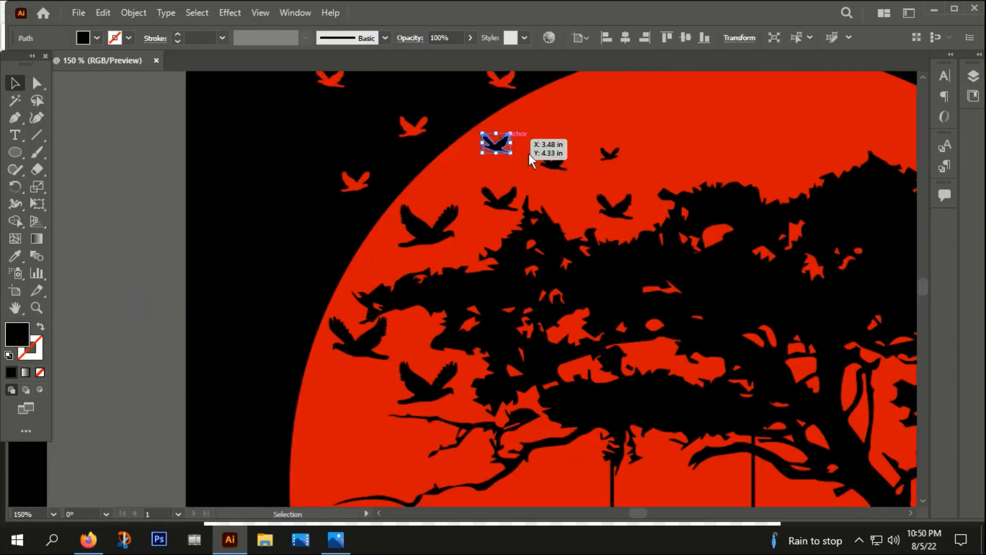
pyautogui.keyDown('shift'); pyautogui.click(548, 159); pyautogui.keyUp('shift')
pyautogui.keyDown('shift'); pyautogui.click(611, 158); pyautogui.keyUp('shift')
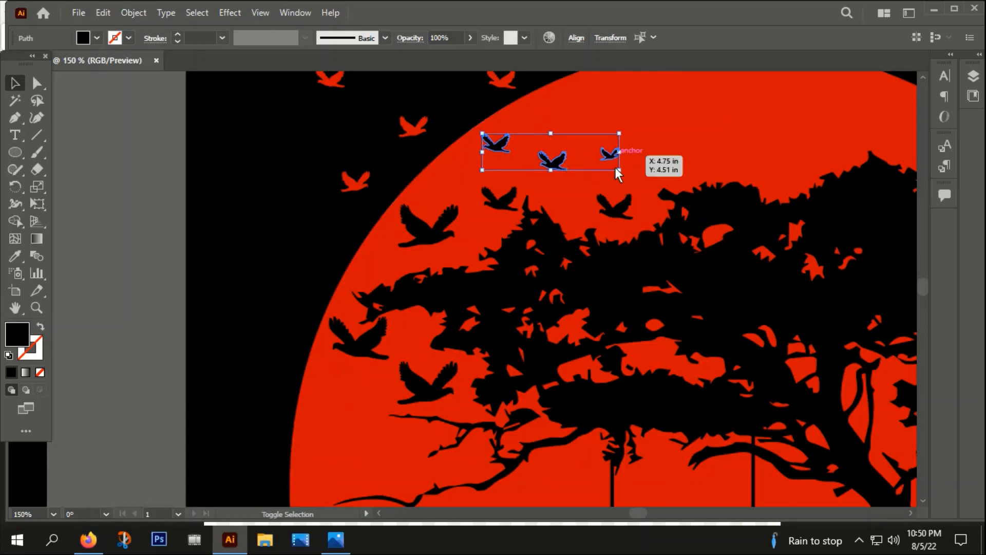
pyautogui.keyDown('shift'); pyautogui.click(611, 204); pyautogui.keyUp('shift')
pyautogui.keyDown('shift'); pyautogui.click(508, 208); pyautogui.keyUp('shift')
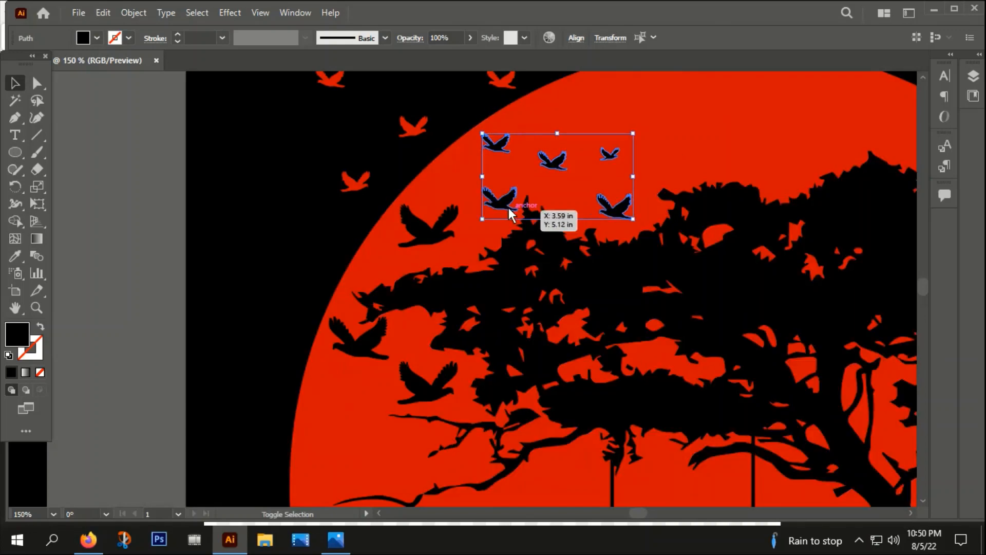
pyautogui.keyDown('shift'); pyautogui.click(423, 230); pyautogui.keyUp('shift')
pyautogui.keyDown('shift'); pyautogui.click(358, 341); pyautogui.keyUp('shift')
pyautogui.keyDown('shift'); pyautogui.click(408, 385); pyautogui.keyUp('shift')
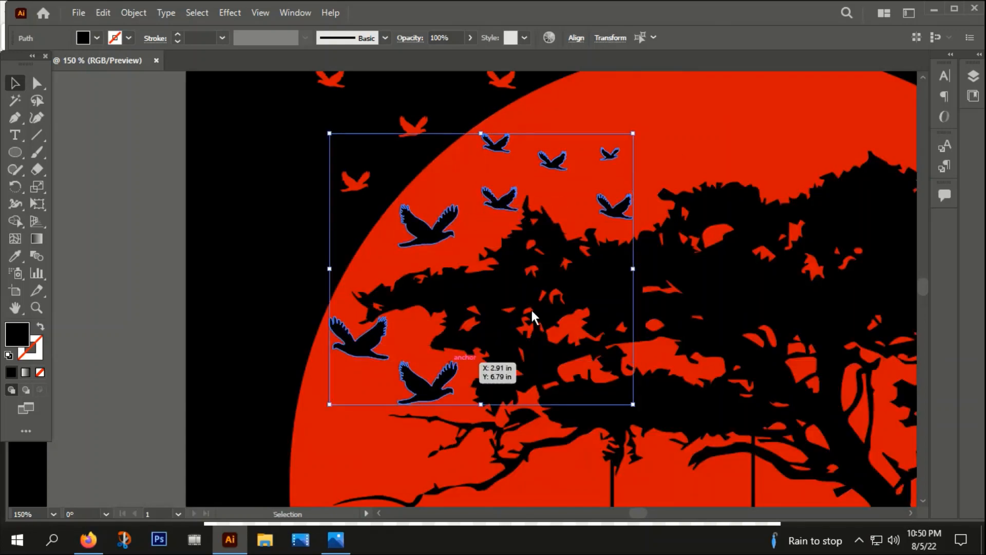
pyautogui.rightClick(552, 308)
pyautogui.click(599, 317)
pyautogui.hotkey('ctrl', '-')
pyautogui.hotkey('ctrl', '-')
pyautogui.hotkey('ctrl', '-')
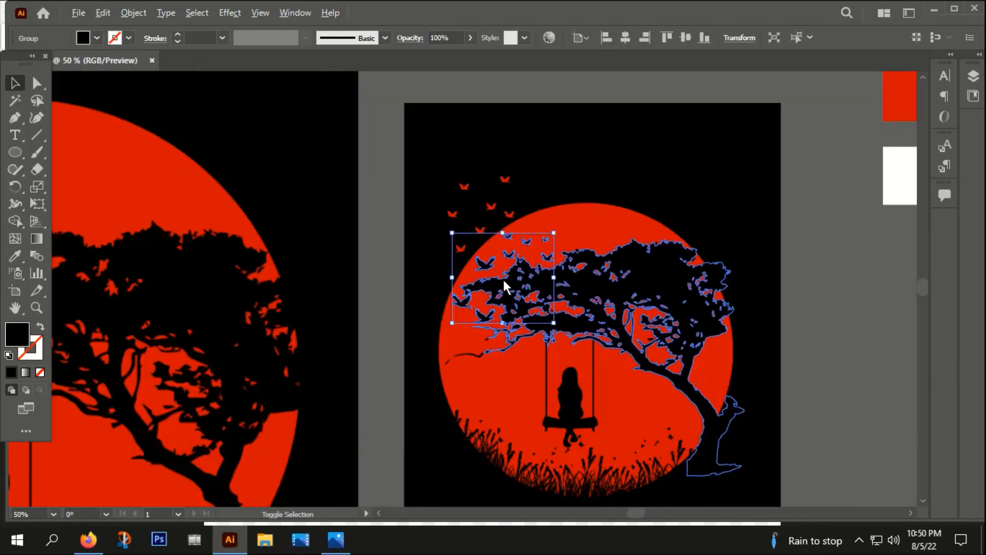
pyautogui.scroll(-3, 849, 387)
pyautogui.hscroll(2, 848, 387)
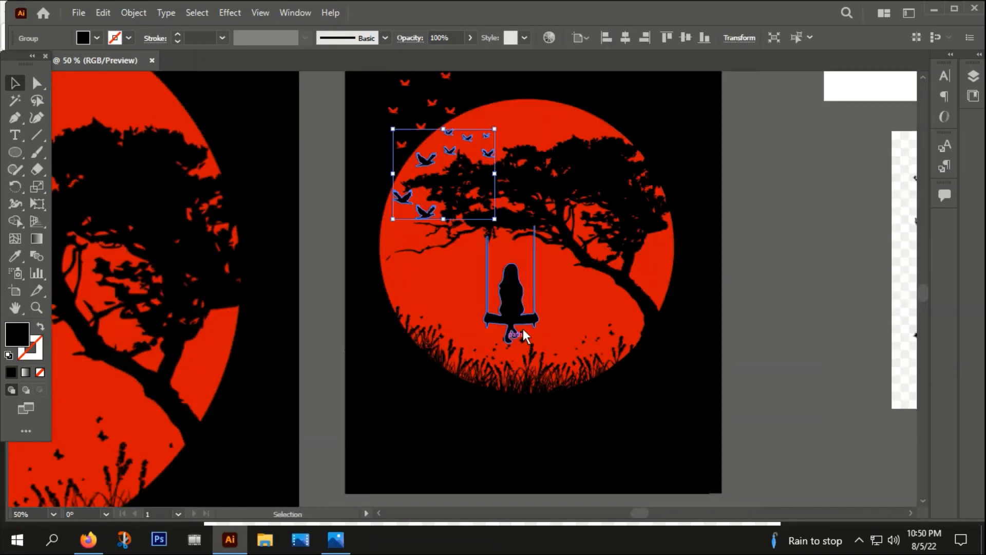
pyautogui.click(520, 304)
pyautogui.moveTo(520, 304); pyautogui.dragTo(701, 353)
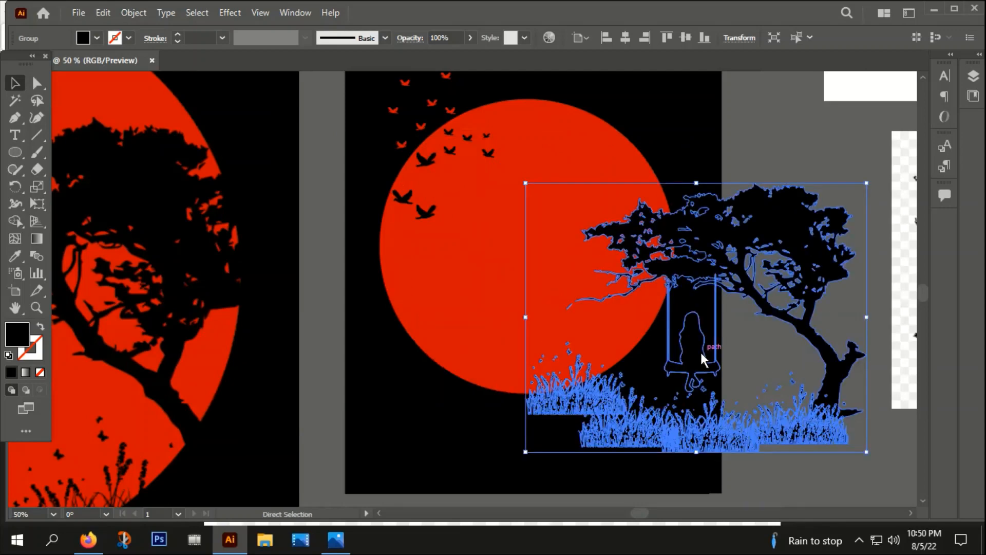
pyautogui.hotkey('ctrl', 'z')
# Step: Group the tree, girl and grass artwork together, checking with a trial move that is undone
pyautogui.keyDown('shift'); pyautogui.click(482, 140); pyautogui.keyUp('shift')
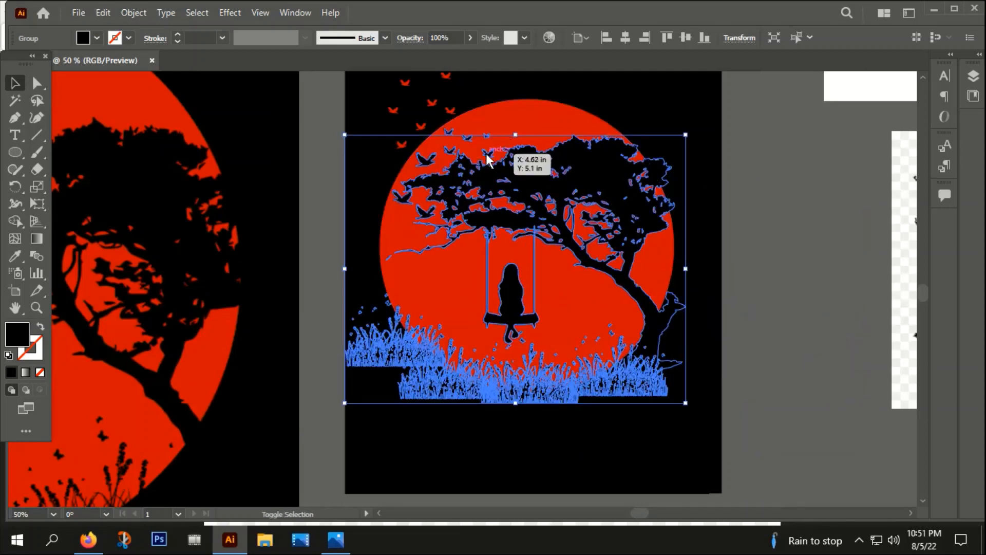
pyautogui.keyDown('shift'); pyautogui.click(488, 154); pyautogui.keyUp('shift')
pyautogui.rightClick(487, 154)
pyautogui.click(529, 286)
pyautogui.moveTo(550, 213); pyautogui.dragTo(812, 250)
pyautogui.hotkey('ctrl', 'z')
# Step: Cut the combined tree, girl and grass group from the artwork
pyautogui.scroll(-2, 682, 296)
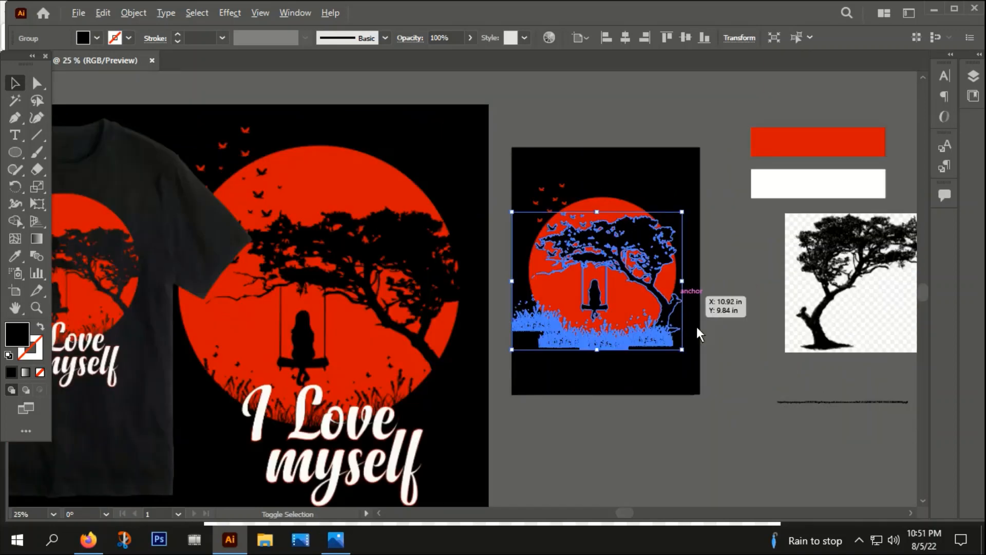
pyautogui.click(635, 427)
pyautogui.moveTo(633, 430); pyautogui.dragTo(577, 448)
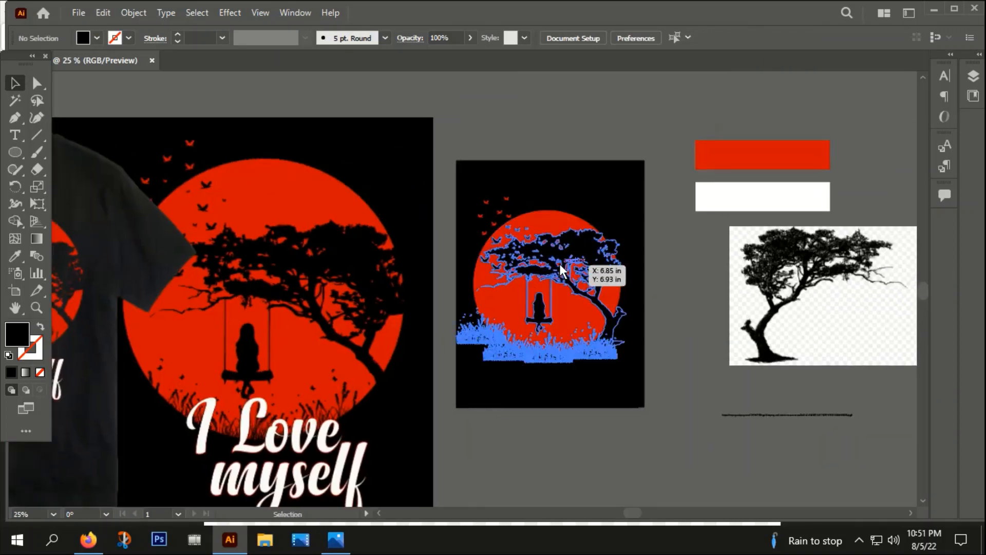
pyautogui.click(588, 252)
pyautogui.click(666, 241)
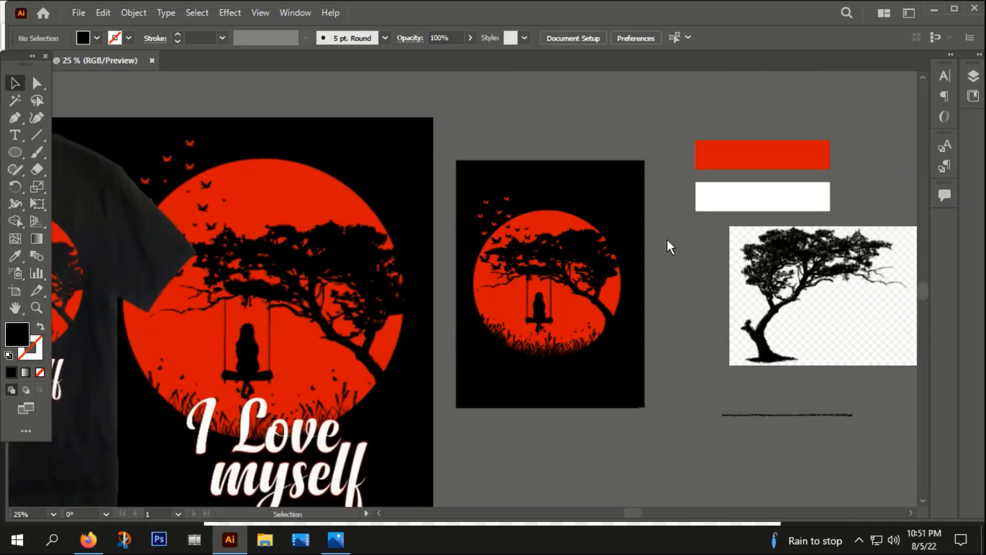
pyautogui.click(583, 245)
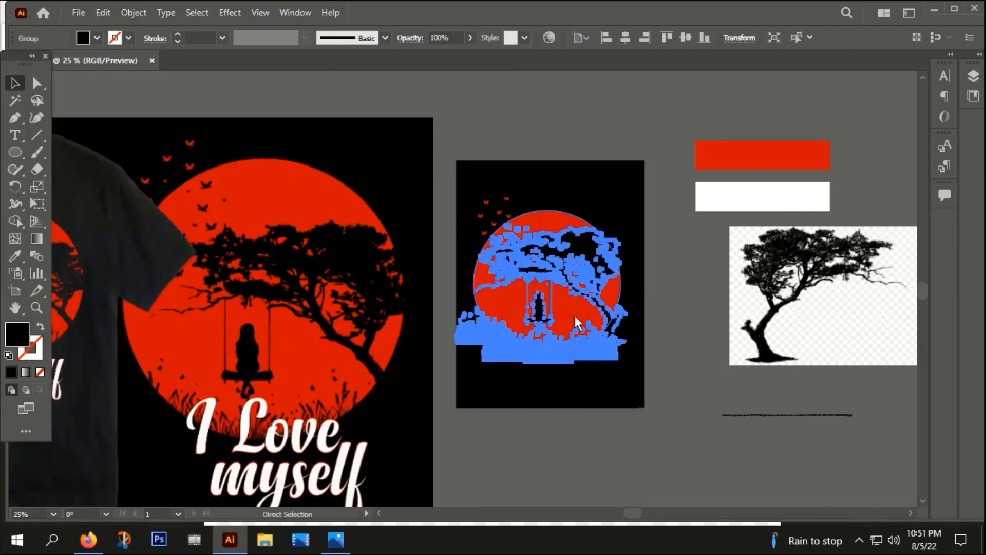
pyautogui.press('Delete')
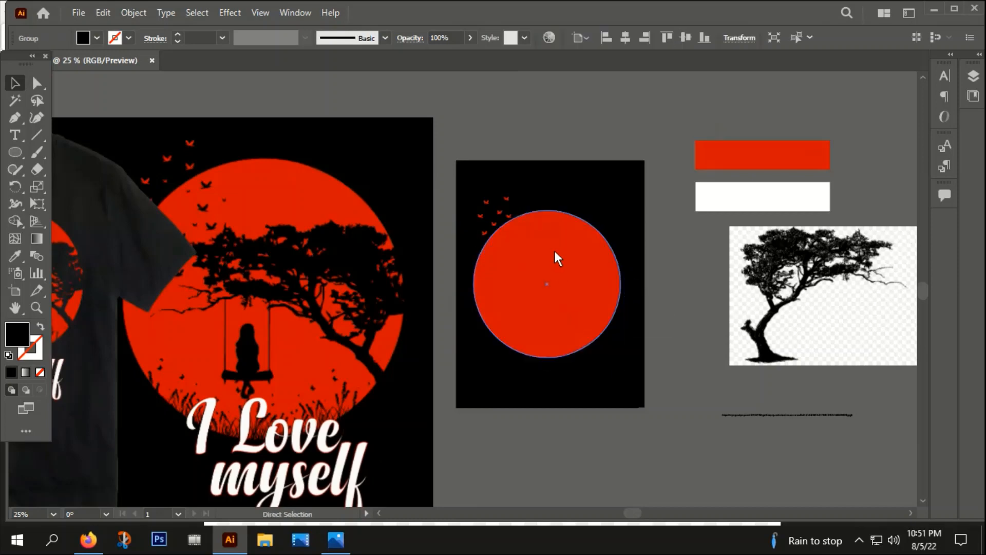
# Step: Make an opacity mask on the red moon with Clip turned off
pyautogui.click(545, 273)
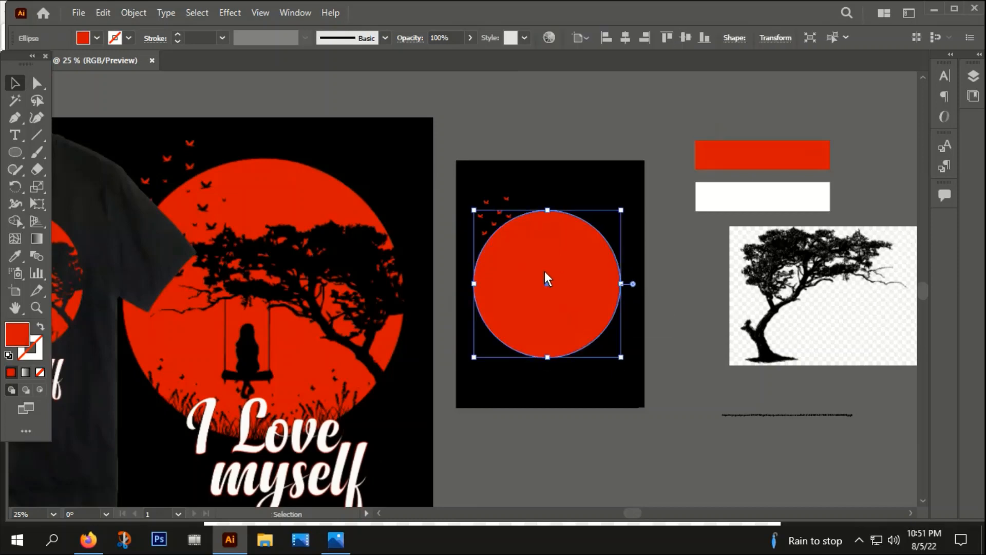
pyautogui.click(295, 12)
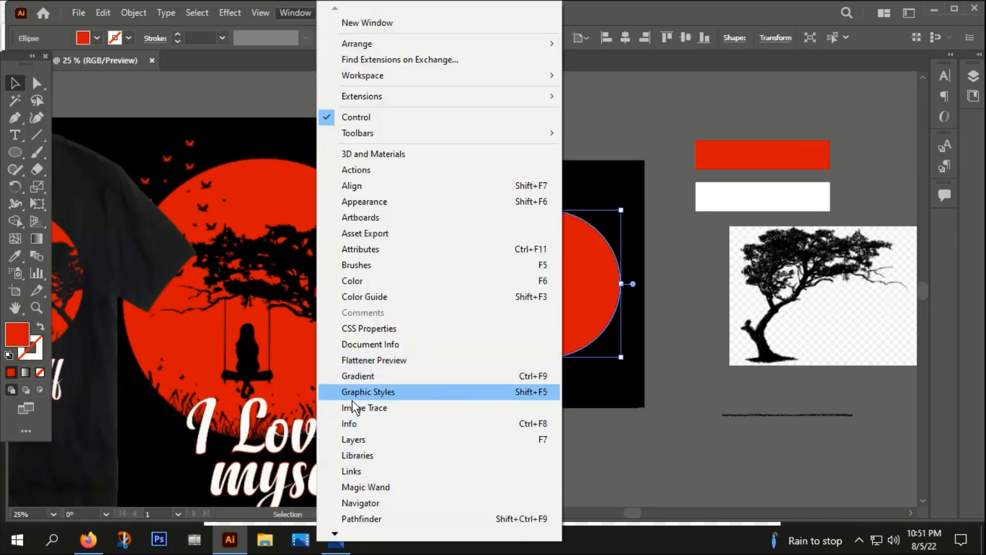
pyautogui.moveTo(335, 533)
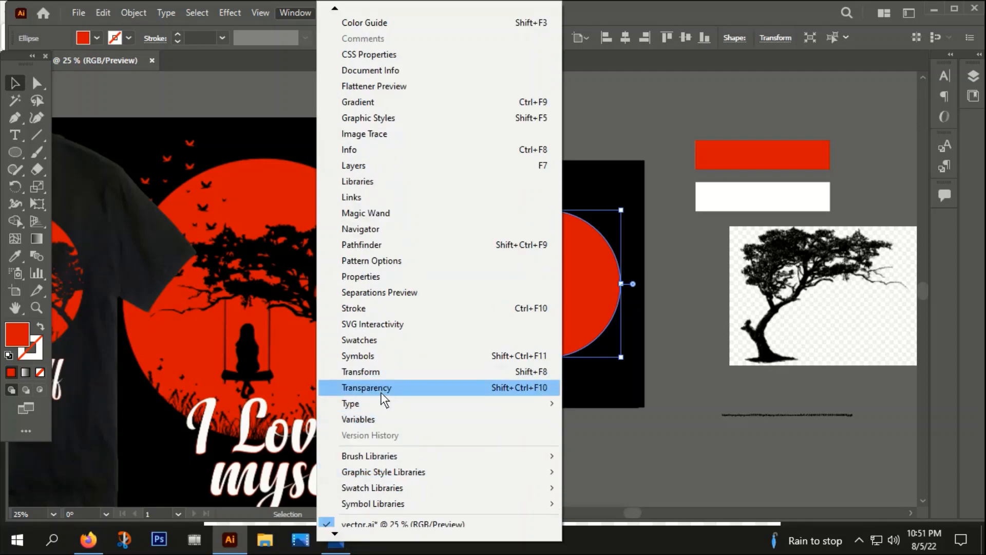
pyautogui.click(380, 388)
pyautogui.click(704, 121)
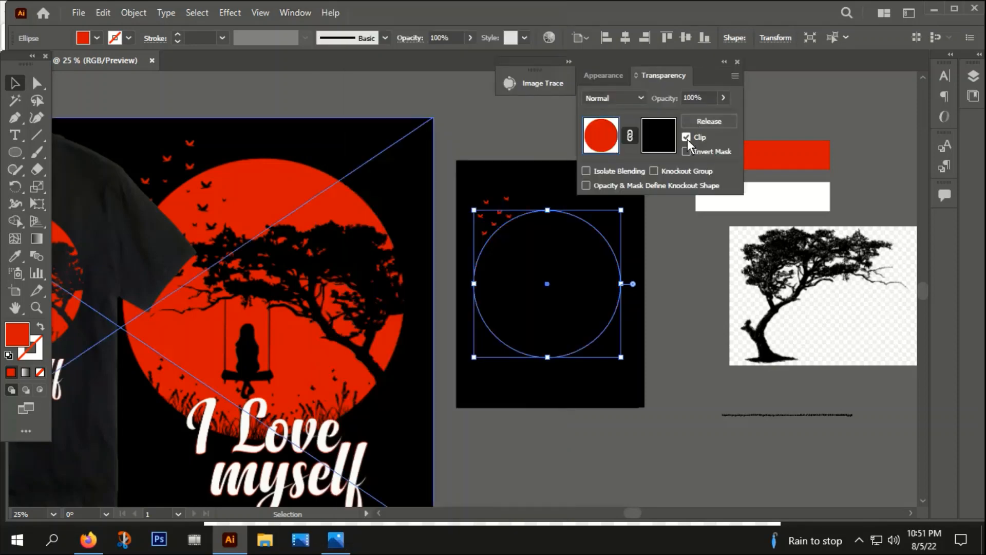
pyautogui.click(687, 138)
# Step: Paste the tree, girl and grass group into the moon's opacity mask
pyautogui.click(659, 148)
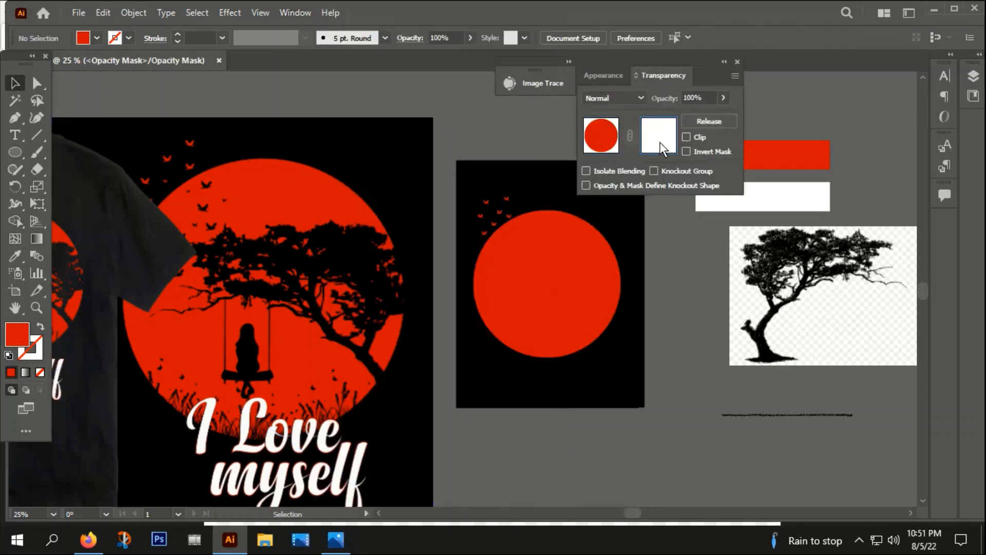
pyautogui.hotkey('ctrl', 'v')
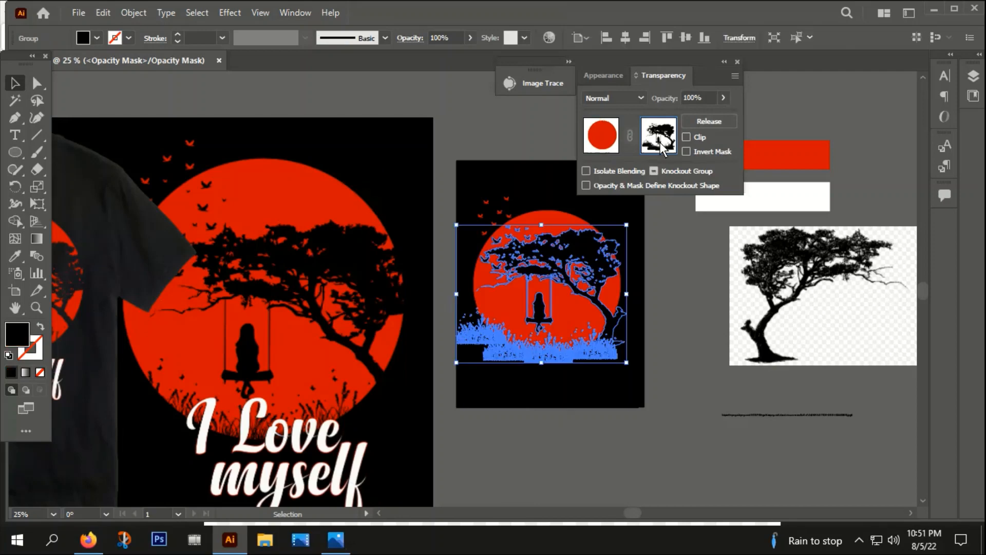
# Step: Leave the opacity mask editing mode, deselect the moon and close the Transparency panel
pyautogui.click(597, 134)
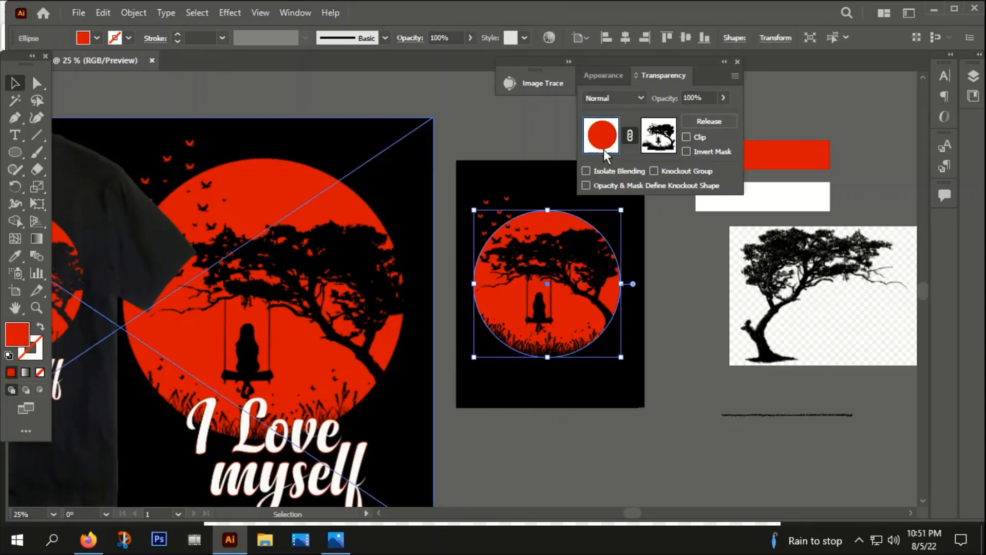
pyautogui.click(685, 271)
pyautogui.scroll(-1, 565, 217)
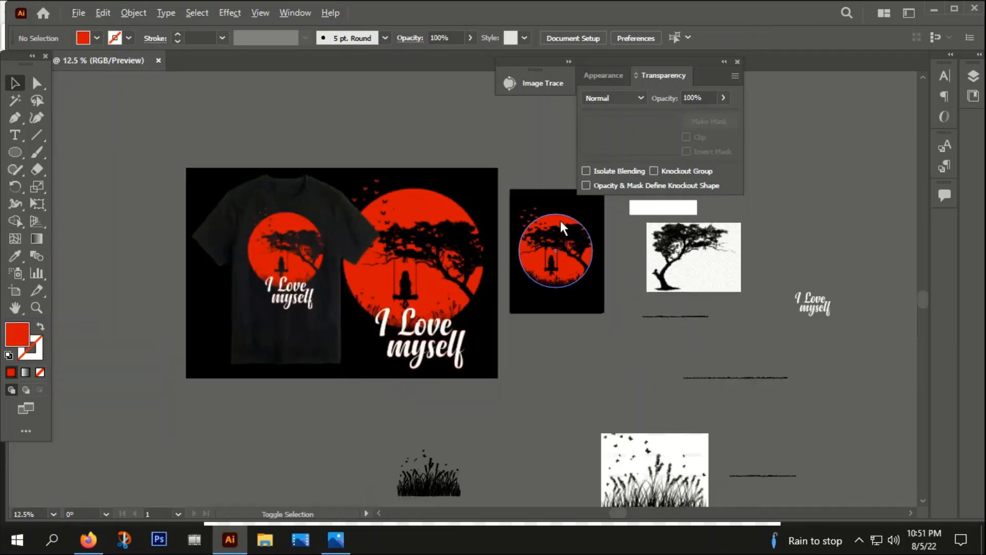
pyautogui.moveTo(588, 297); pyautogui.dragTo(521, 303)
pyautogui.click(737, 62)
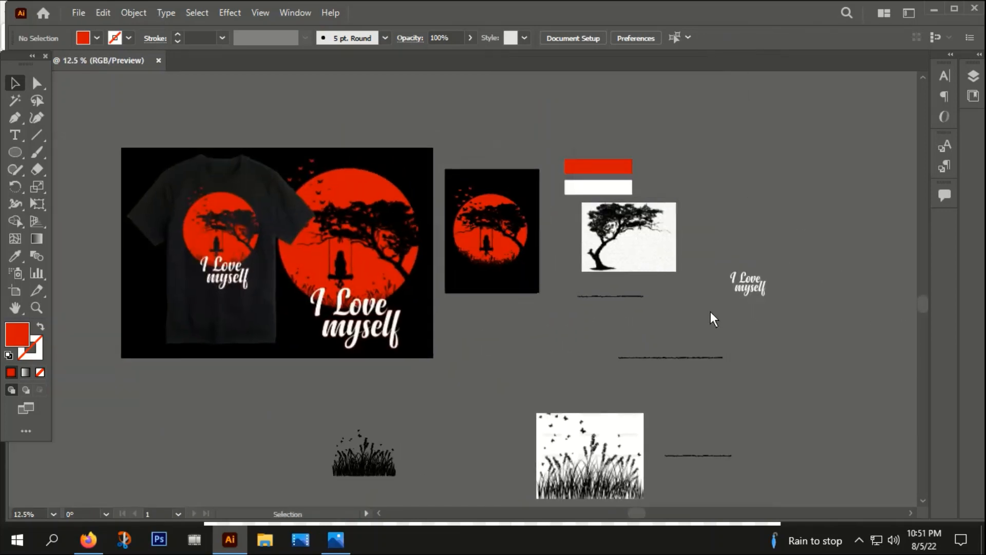
pyautogui.click(31, 134)
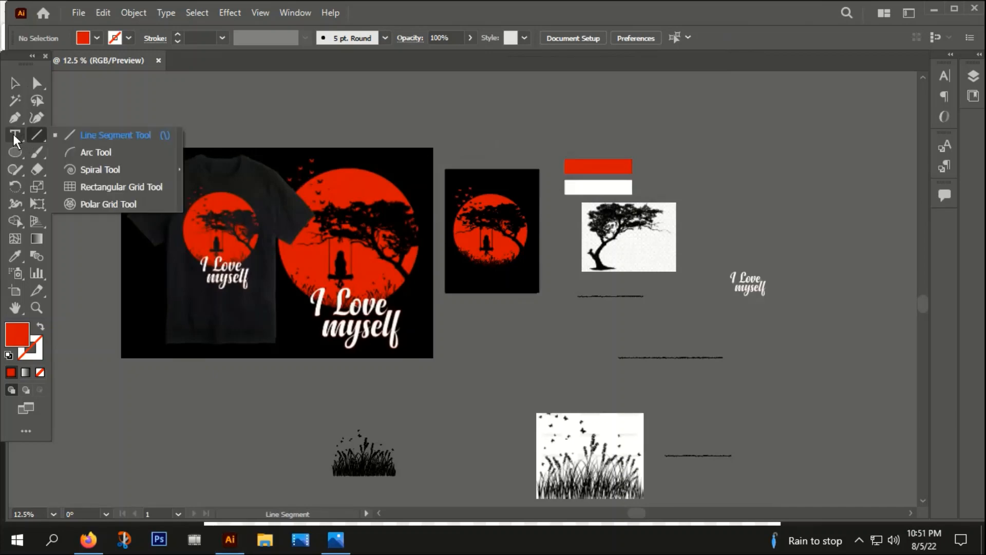
pyautogui.click(14, 134)
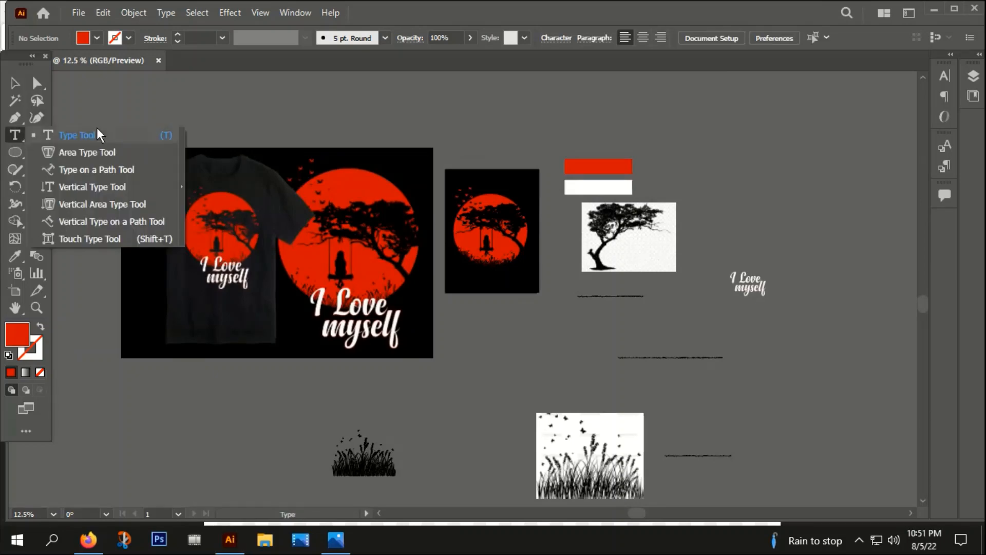
pyautogui.click(122, 89)
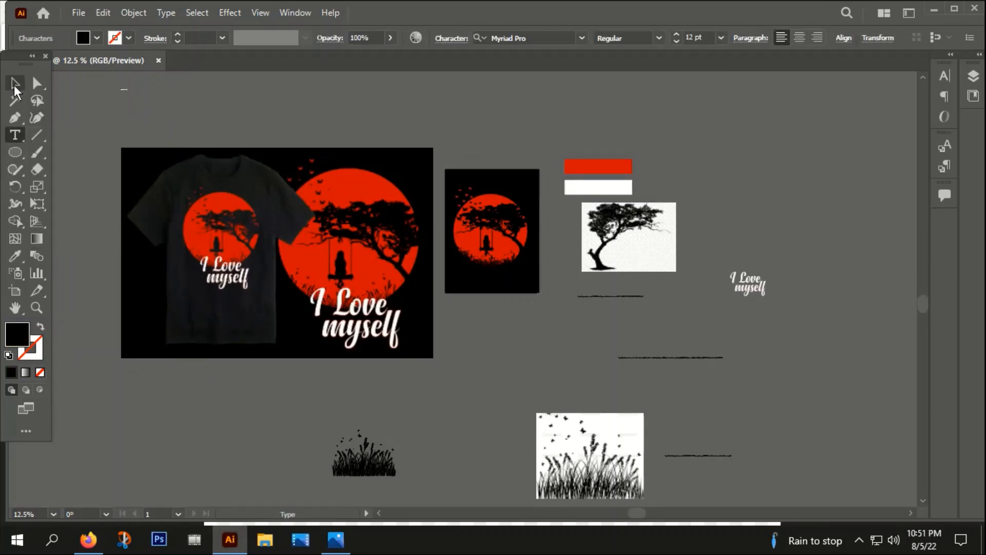
pyautogui.click(16, 88)
pyautogui.press('Delete')
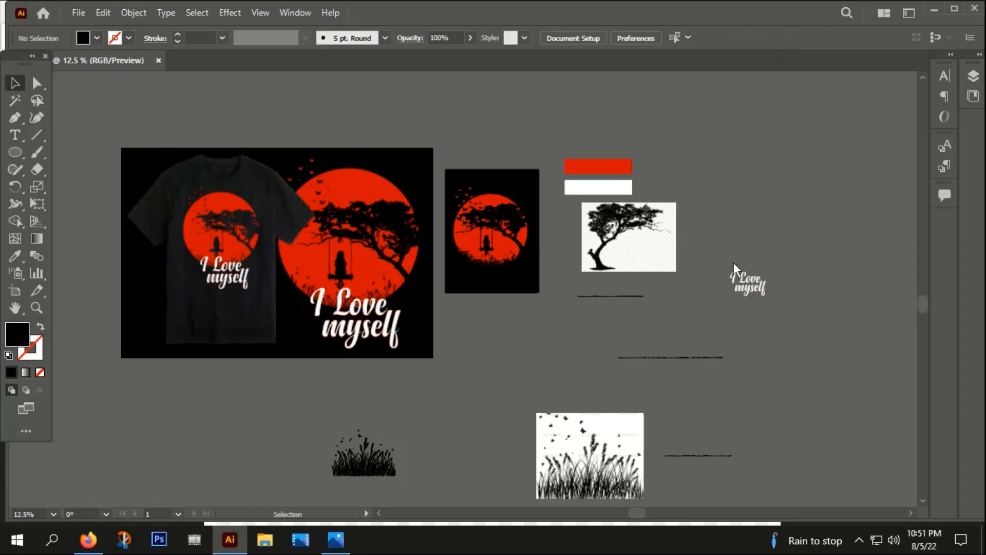
# Step: Move the 'I Love myself' text onto the new design artboard and bring it to the front
pyautogui.click(759, 292)
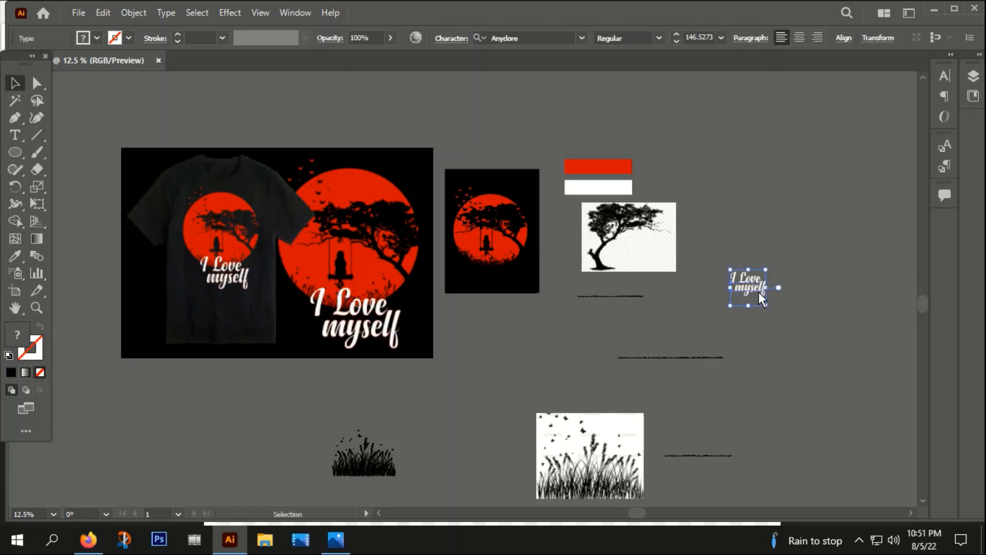
pyautogui.moveTo(759, 292); pyautogui.dragTo(498, 299)
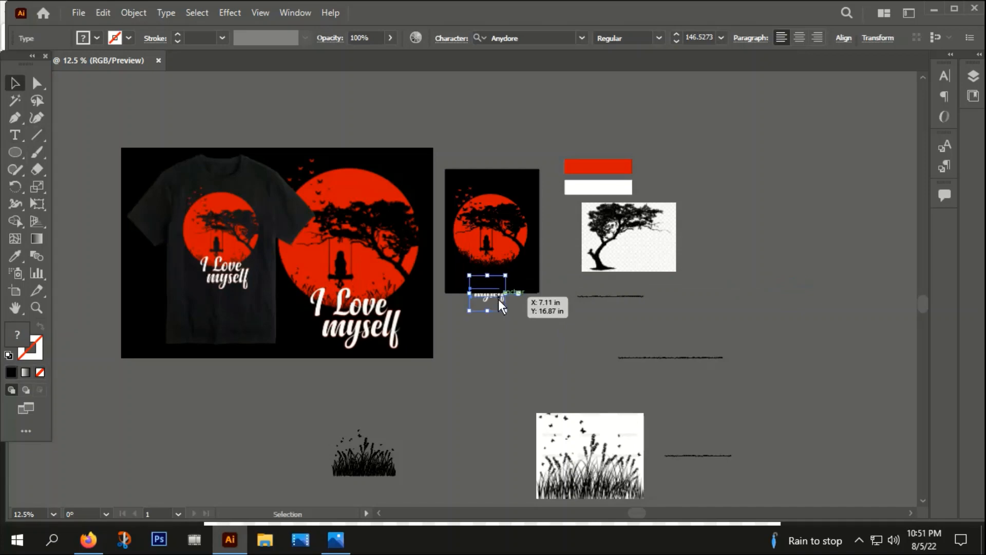
pyautogui.rightClick(498, 299)
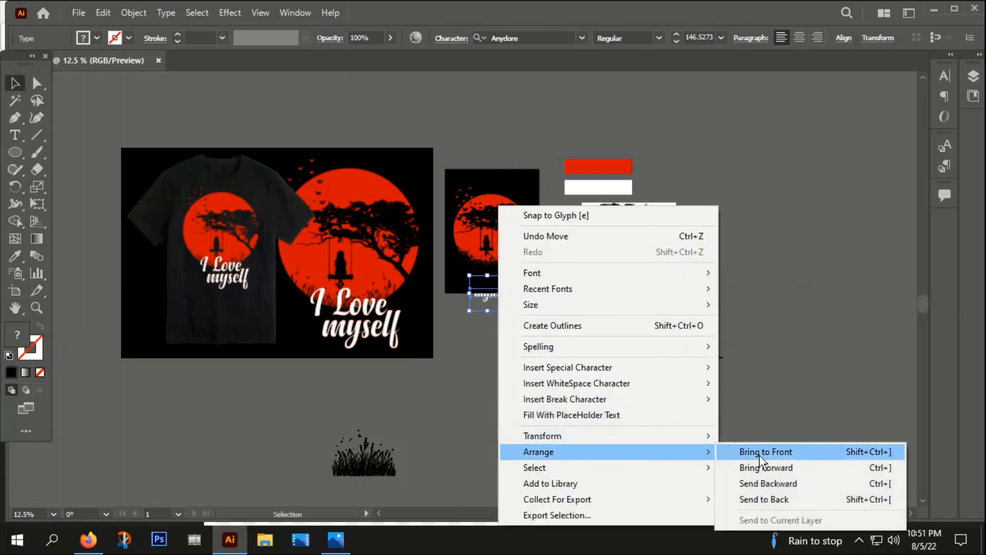
pyautogui.click(746, 451)
pyautogui.scroll(3, 494, 271)
pyautogui.rightClick(480, 336)
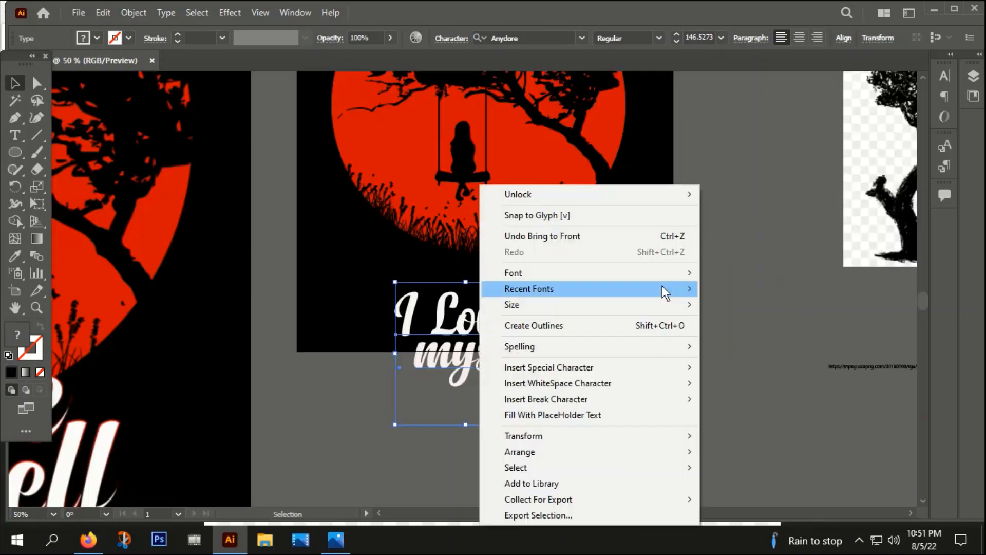
pyautogui.click(548, 325)
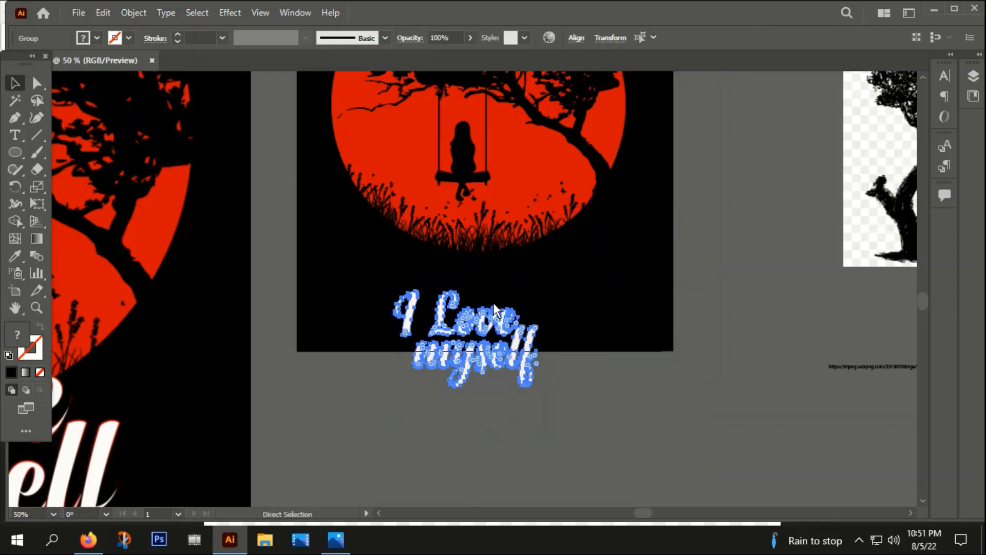
pyautogui.hotkey('ctrl', 'z')
# Step: Convert the 'I Love myself' text to outlines
pyautogui.scroll(-2, 495, 299)
pyautogui.moveTo(476, 309); pyautogui.dragTo(742, 409)
pyautogui.scroll(2, 500, 306)
pyautogui.rightClick(487, 285)
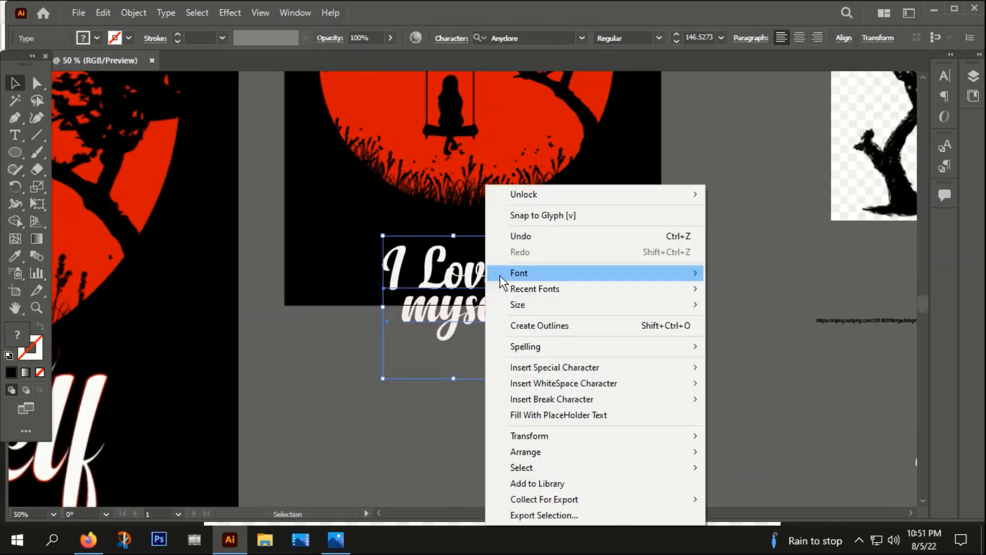
pyautogui.click(529, 322)
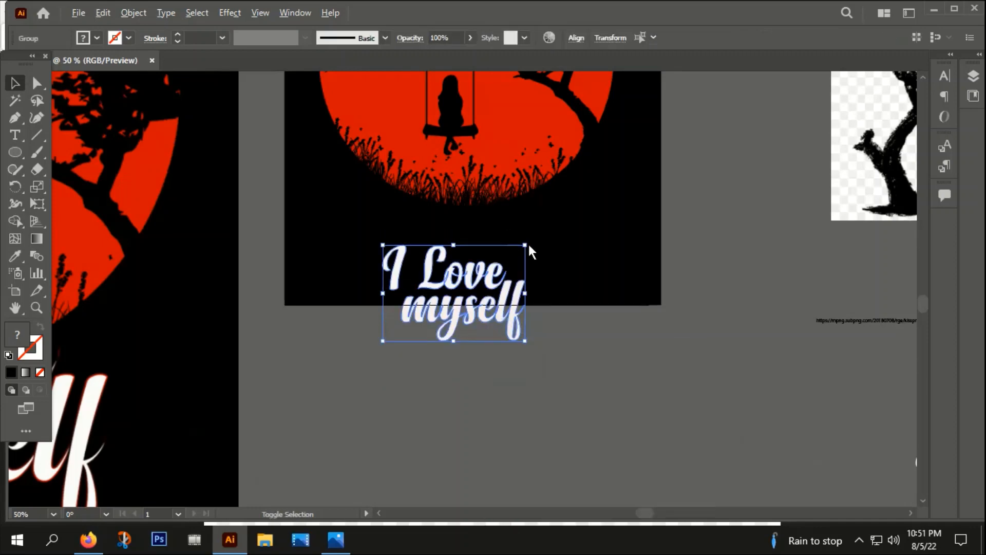
# Step: Enlarge the outlined lettering and position it below the girl on the swing over the moon
pyautogui.moveTo(528, 249); pyautogui.dragTo(588, 213)
pyautogui.moveTo(511, 203); pyautogui.dragTo(481, 296)
pyautogui.click(429, 406)
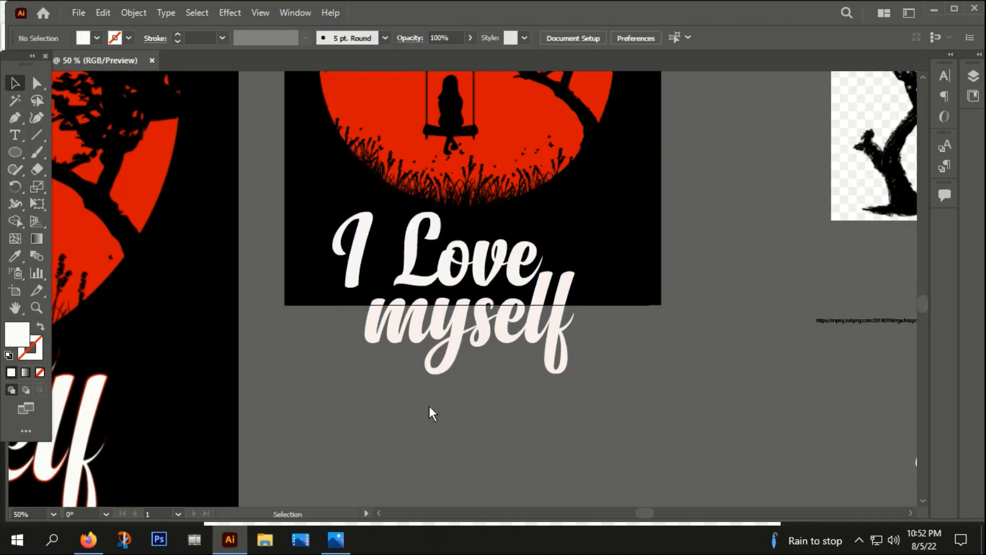
pyautogui.click(511, 275)
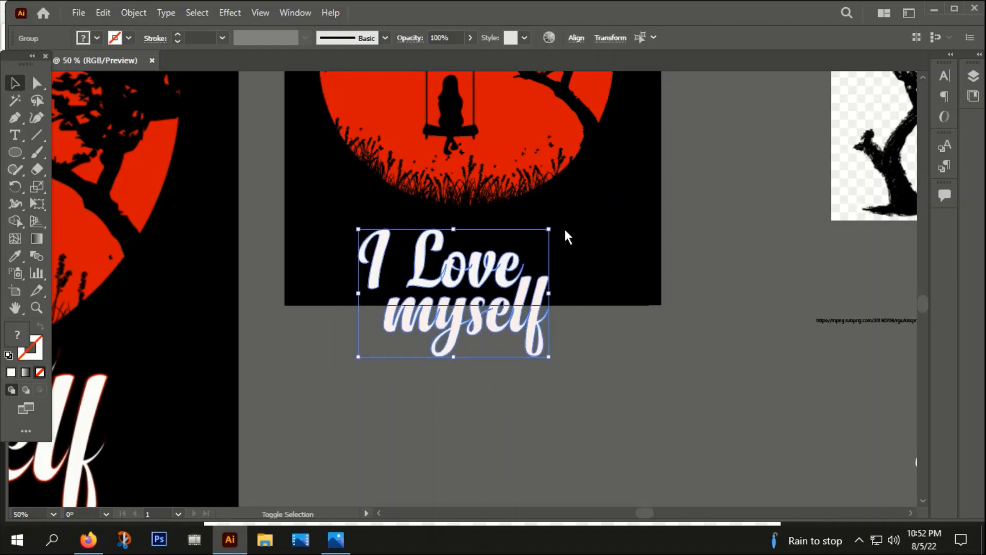
pyautogui.moveTo(506, 277); pyautogui.dragTo(539, 207)
pyautogui.hotkey('ctrl', '-')
pyautogui.scroll(-1, 582, 294)
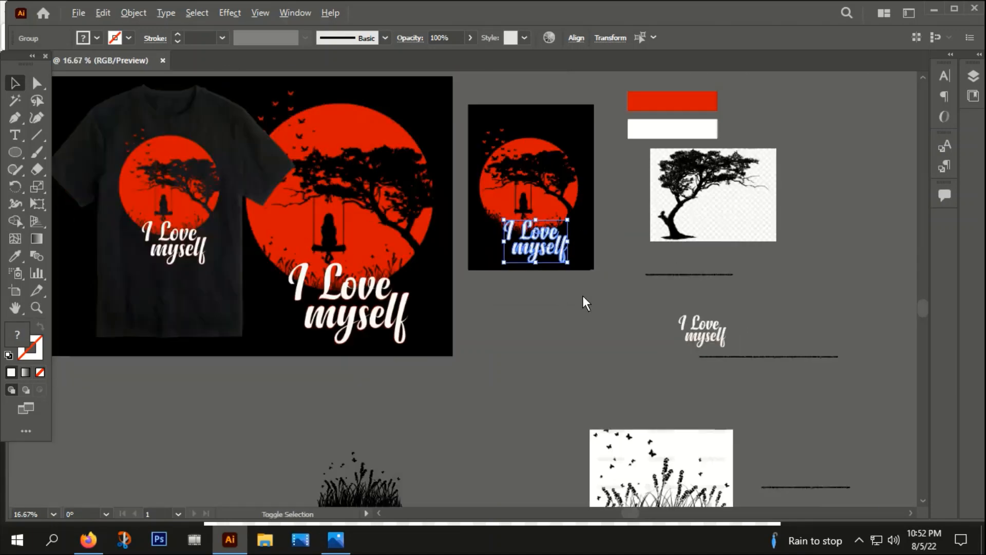
pyautogui.scroll(1, 552, 242)
pyautogui.scroll(1, 552, 241)
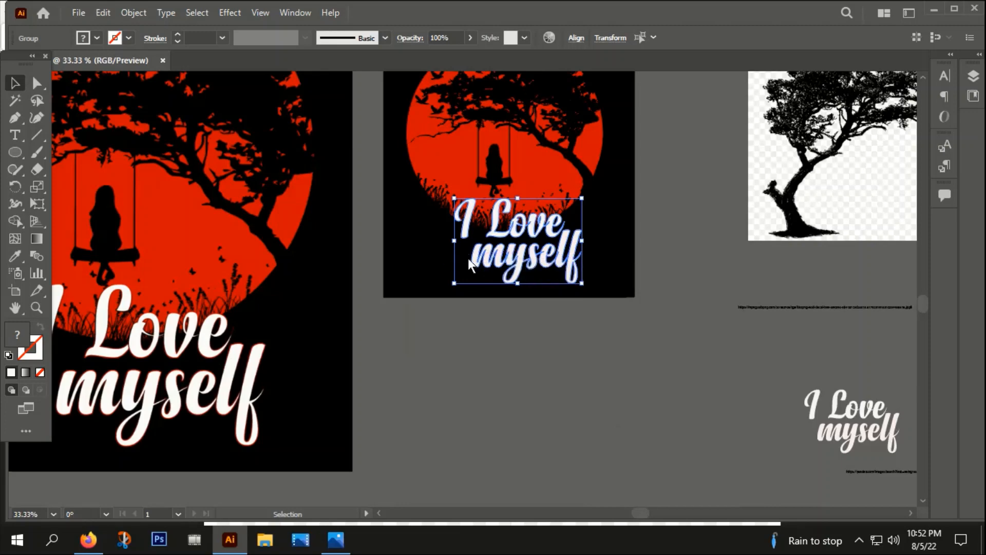
# Step: Try applying a gradient fill to the selected lettering
pyautogui.click(655, 304)
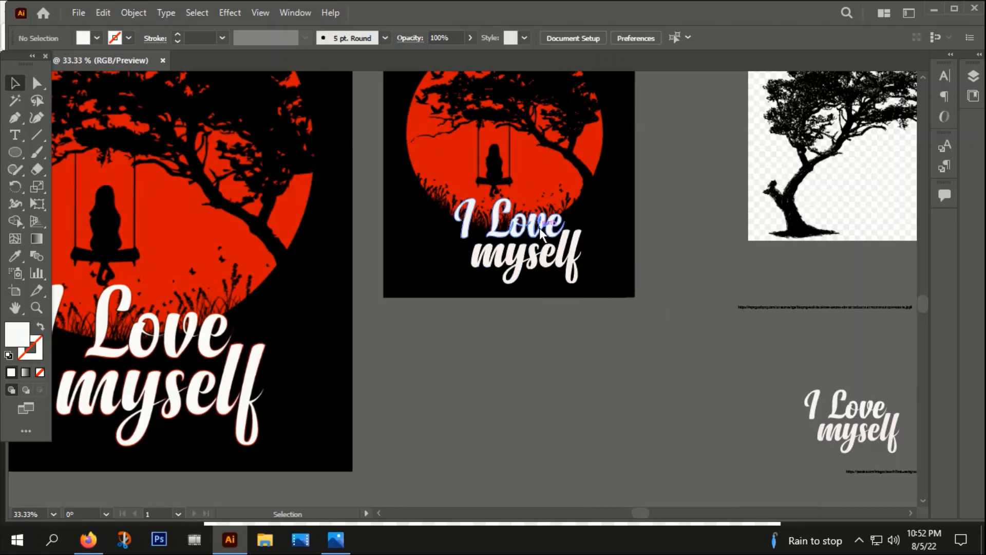
pyautogui.click(529, 261)
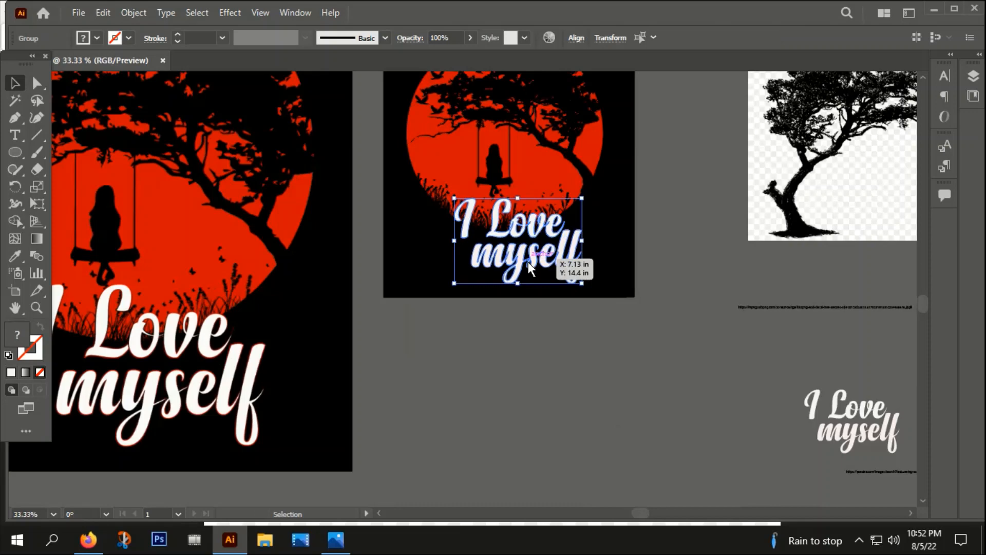
pyautogui.rightClick(528, 262)
pyautogui.click(572, 391)
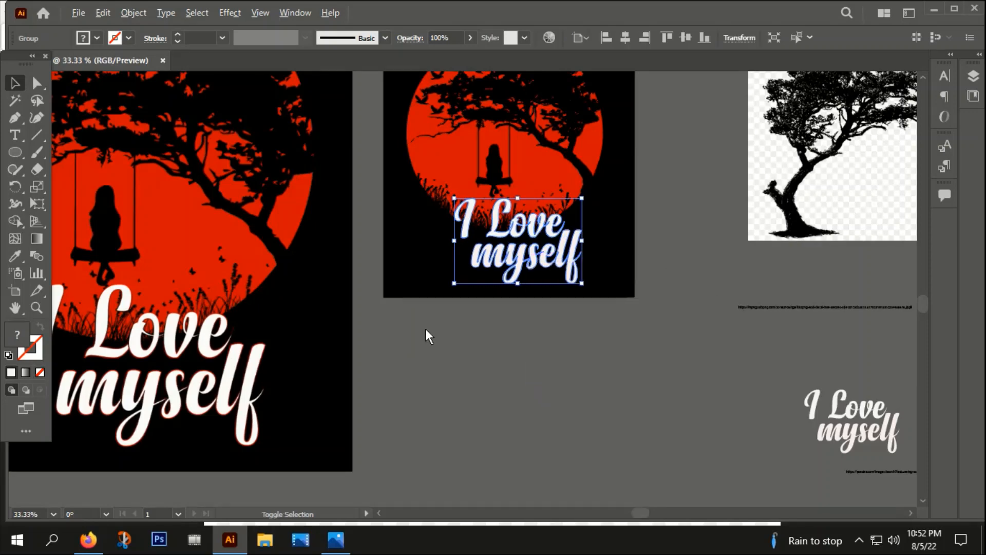
pyautogui.scroll(-1, 425, 329)
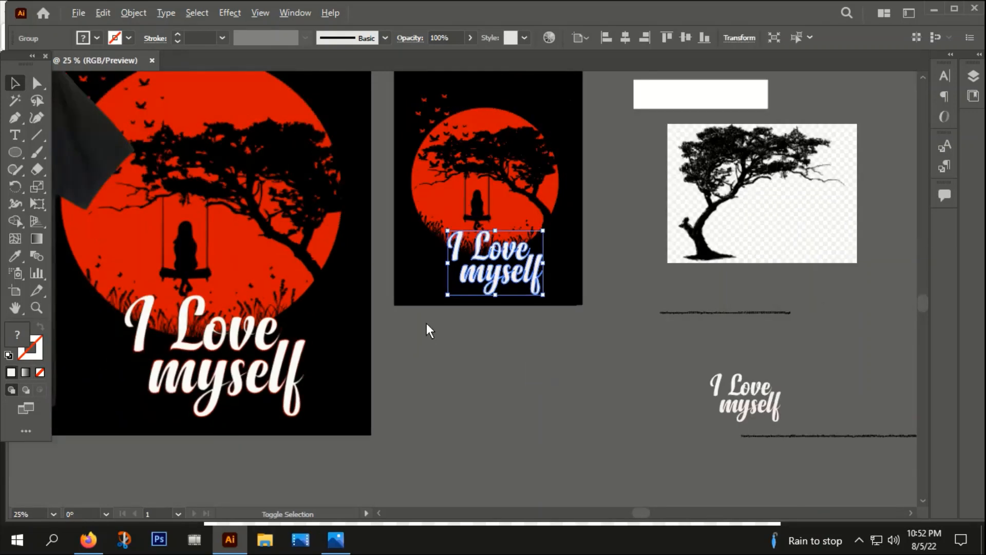
pyautogui.click(25, 372)
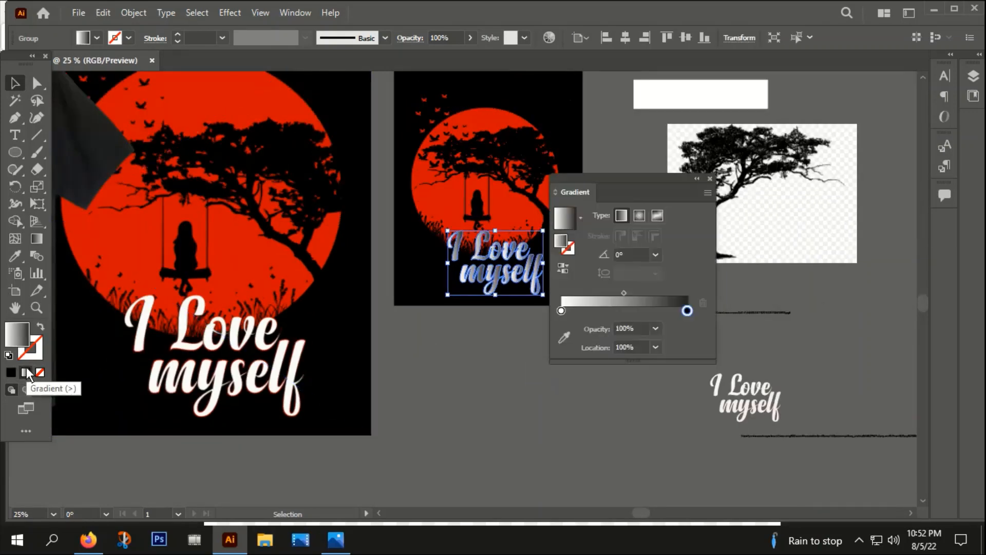
pyautogui.click(711, 179)
pyautogui.hotkey('ctrl', 'z')
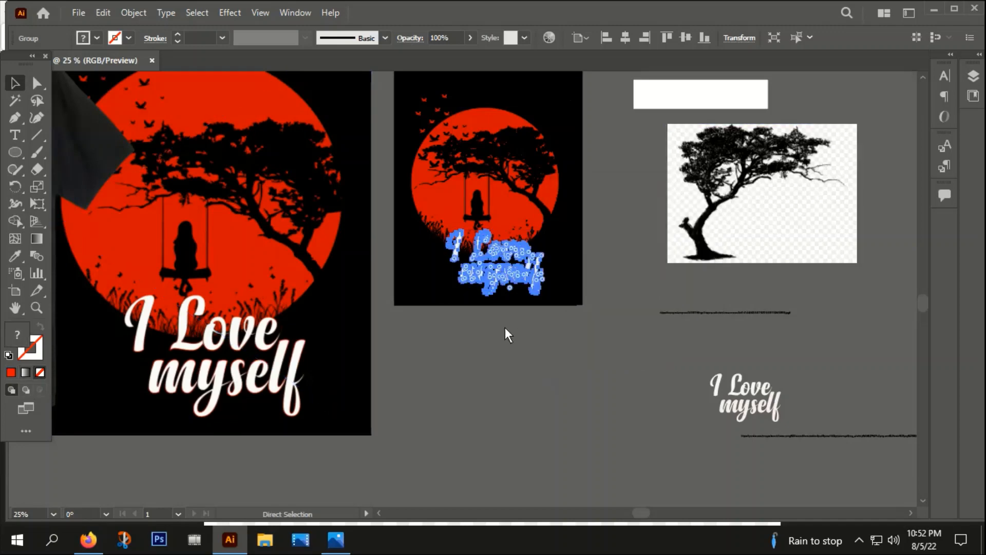
# Step: Apply a gradient to the lettering's stroke and sample the moon's red for the starting stop
pyautogui.click(494, 341)
pyautogui.click(487, 270)
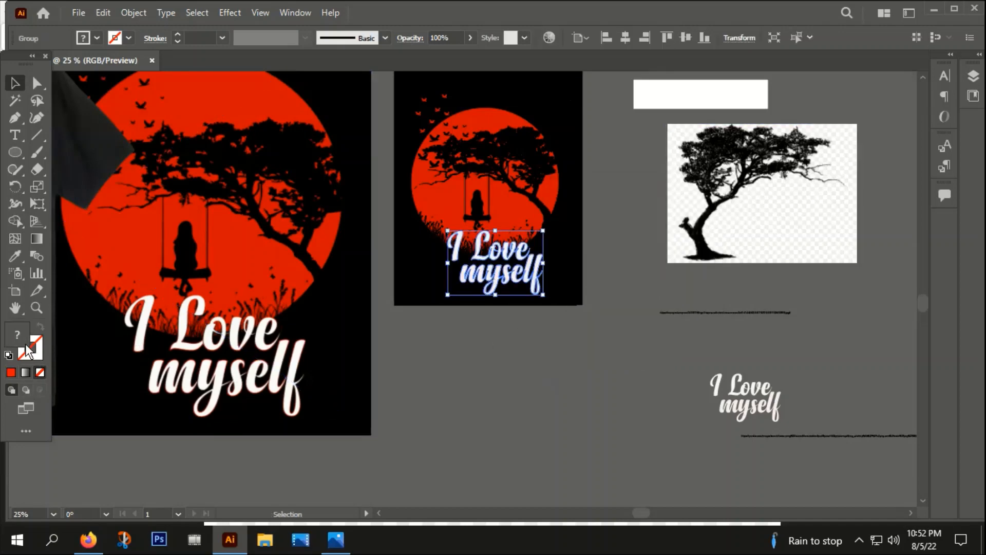
pyautogui.click(37, 354)
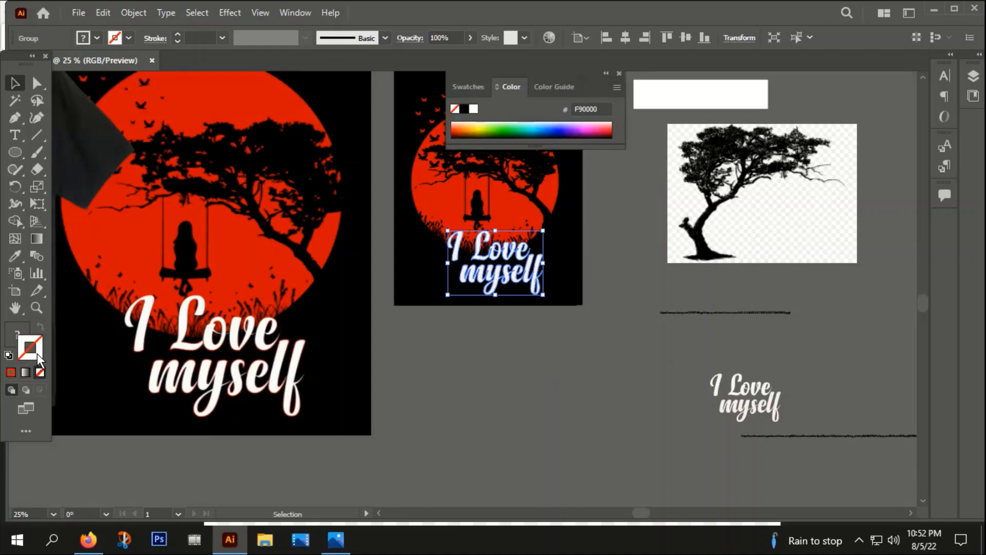
pyautogui.click(27, 371)
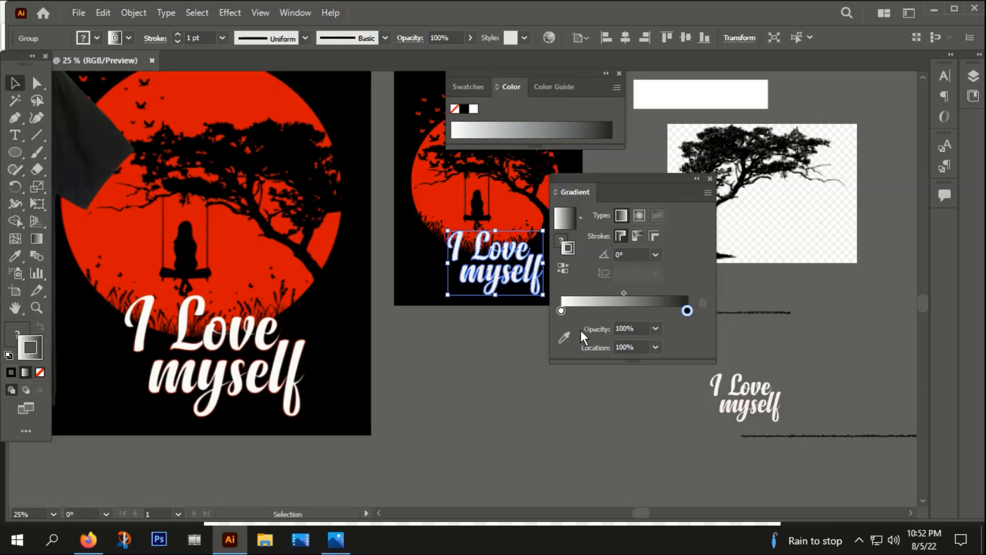
pyautogui.click(561, 310)
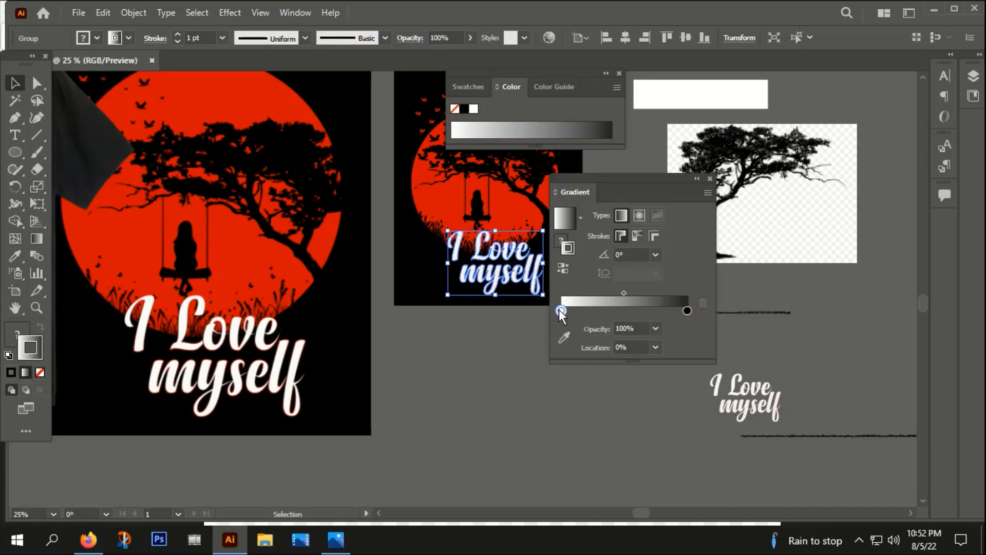
pyautogui.click(20, 256)
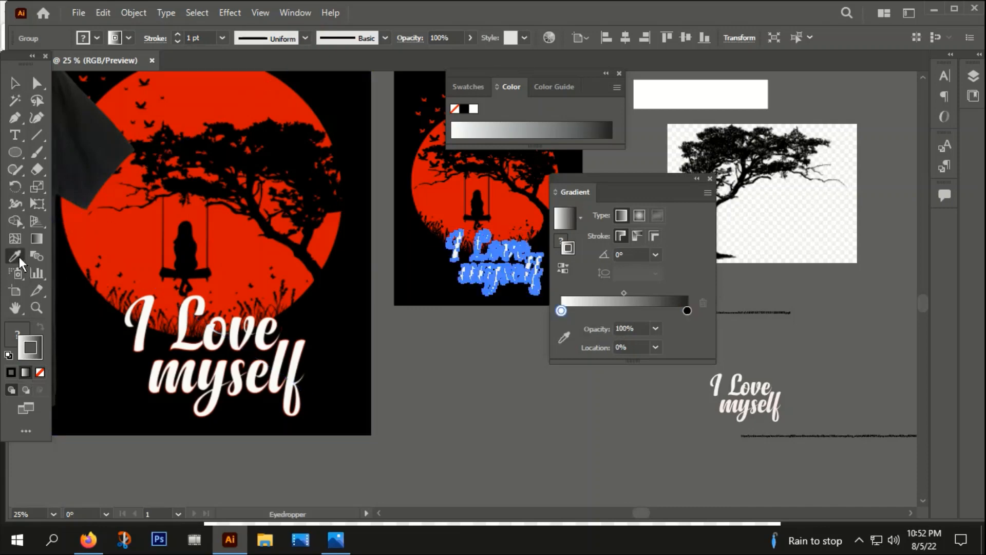
pyautogui.click(455, 192)
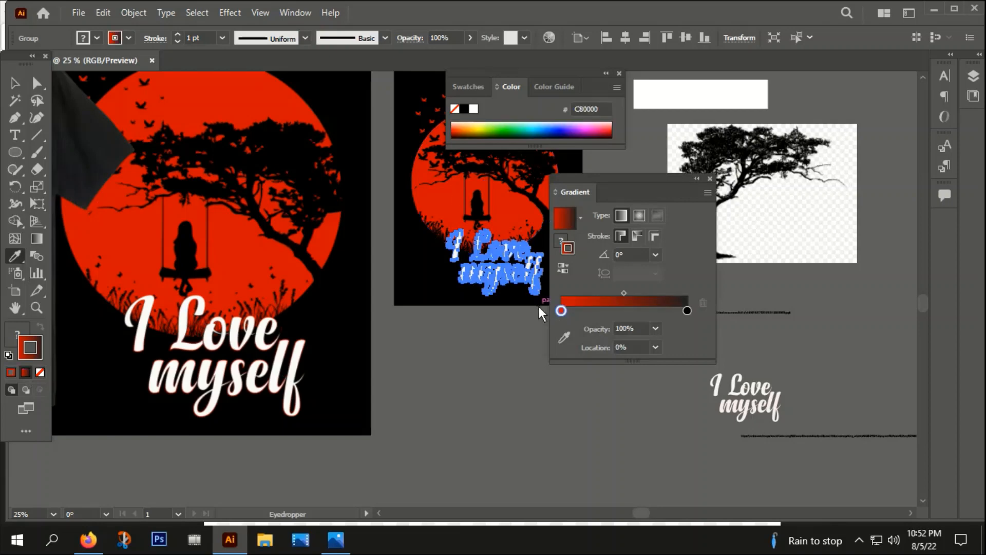
# Step: Make the stroke gradient red, black near 52% and red at the end, and set its angle to -90°
pyautogui.moveTo(688, 311); pyautogui.dragTo(629, 313)
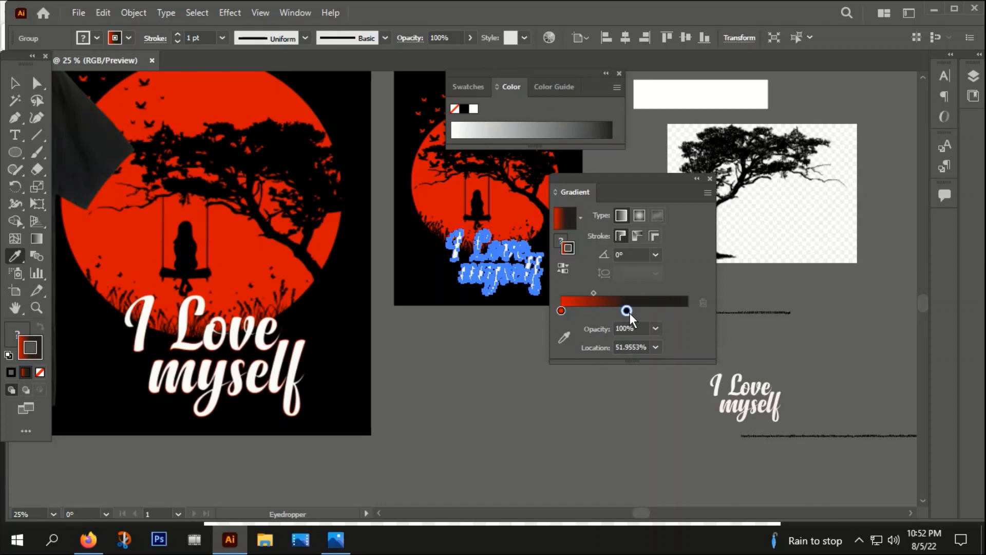
pyautogui.click(420, 278)
pyautogui.moveTo(637, 310); pyautogui.dragTo(691, 308)
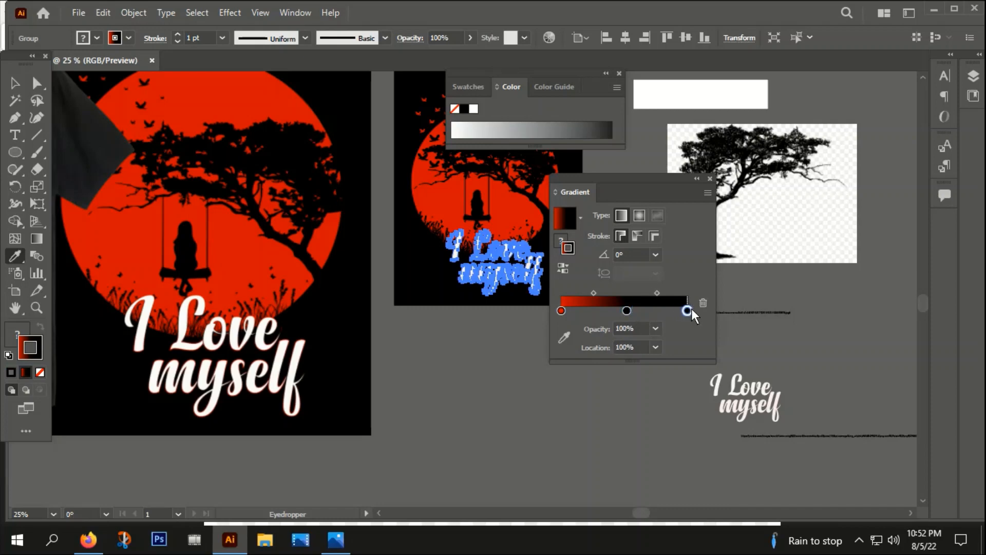
pyautogui.click(510, 202)
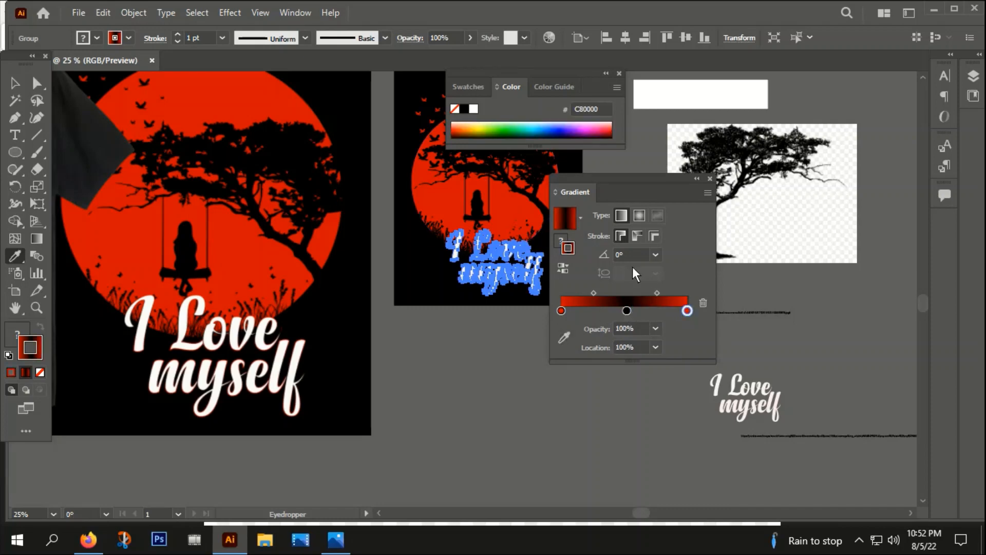
pyautogui.click(655, 254)
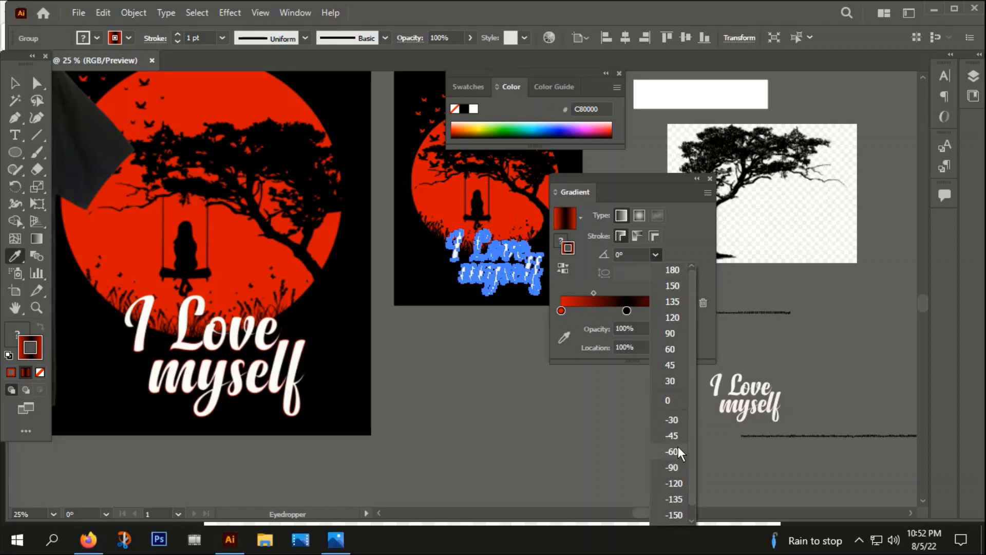
pyautogui.click(675, 467)
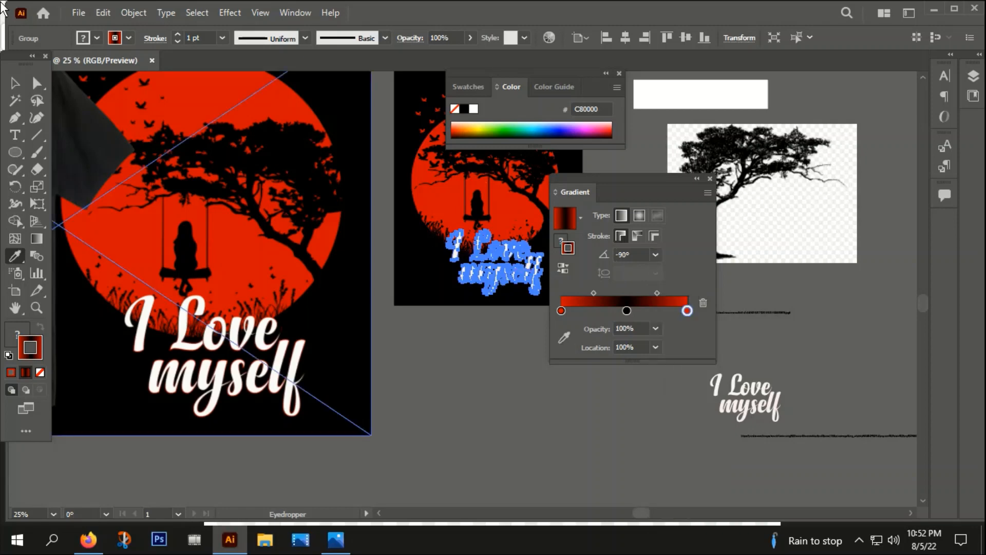
# Step: Increase the lettering's stroke weight to 2 pt, deselect, and close the Gradient panel
pyautogui.click(177, 33)
pyautogui.press('v')
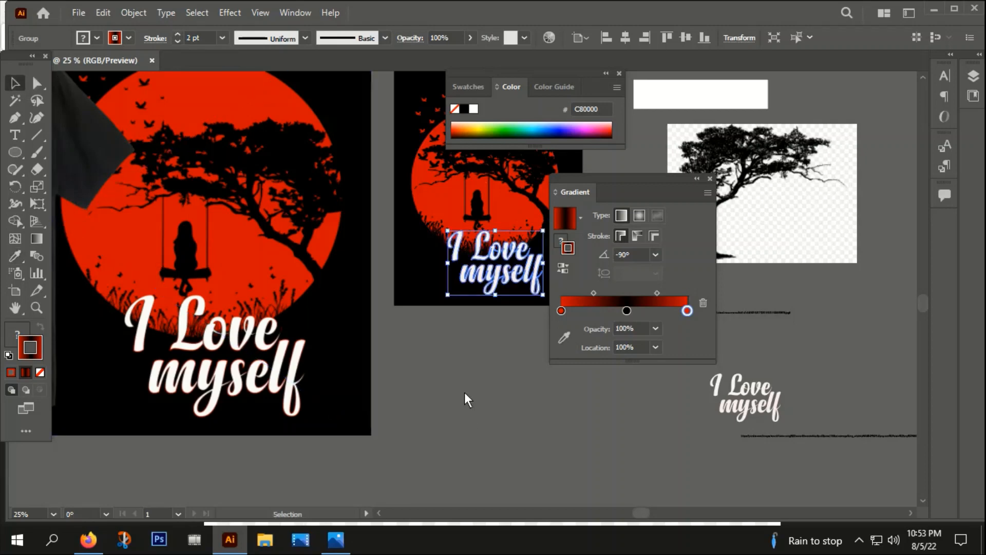
pyautogui.click(464, 392)
pyautogui.click(708, 180)
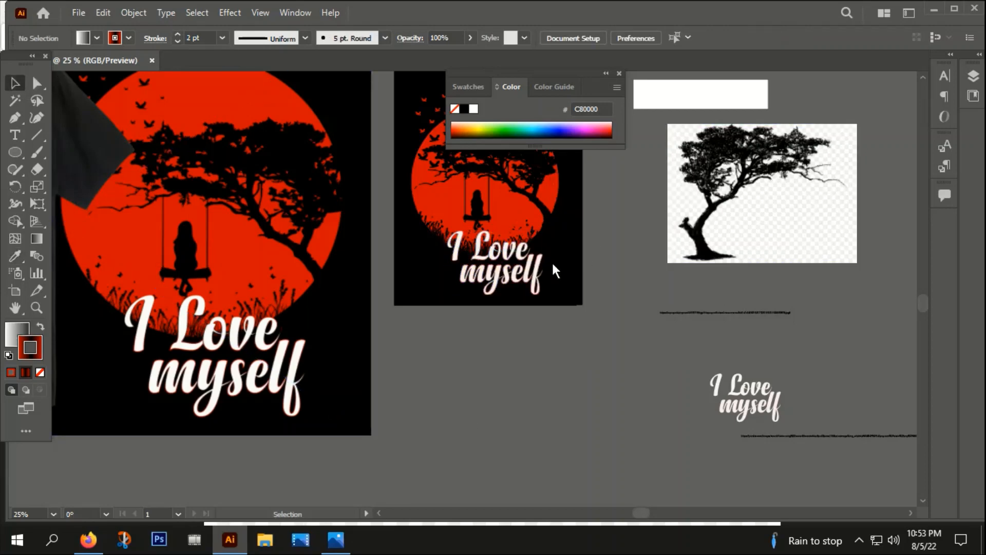
# Step: Delete the black background rectangle from the reduced design's artboard
pyautogui.scroll(4, 552, 261)
pyautogui.scroll(-2, 491, 254)
pyautogui.scroll(-1, 491, 253)
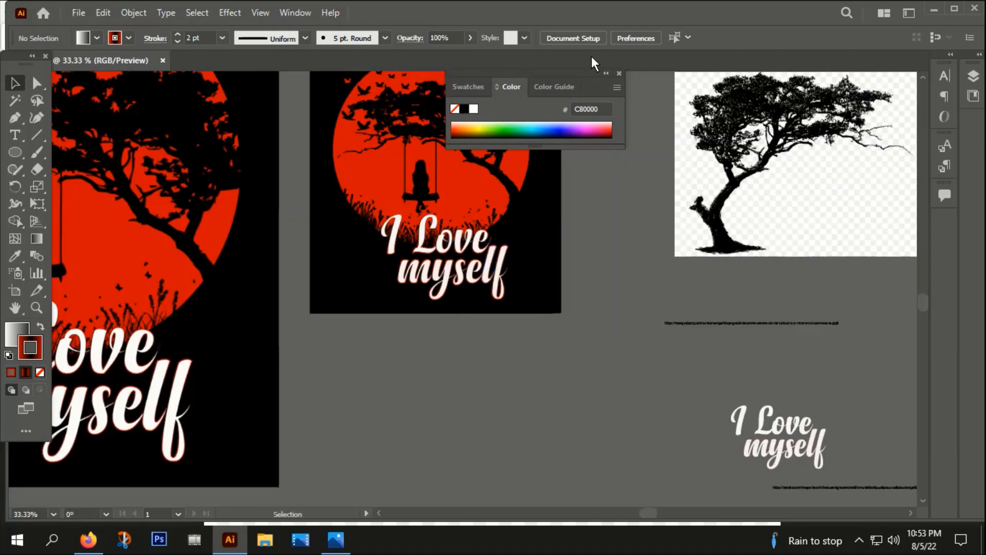
pyautogui.click(620, 74)
pyautogui.scroll(-1, 519, 248)
pyautogui.moveTo(592, 253); pyautogui.dragTo(622, 336)
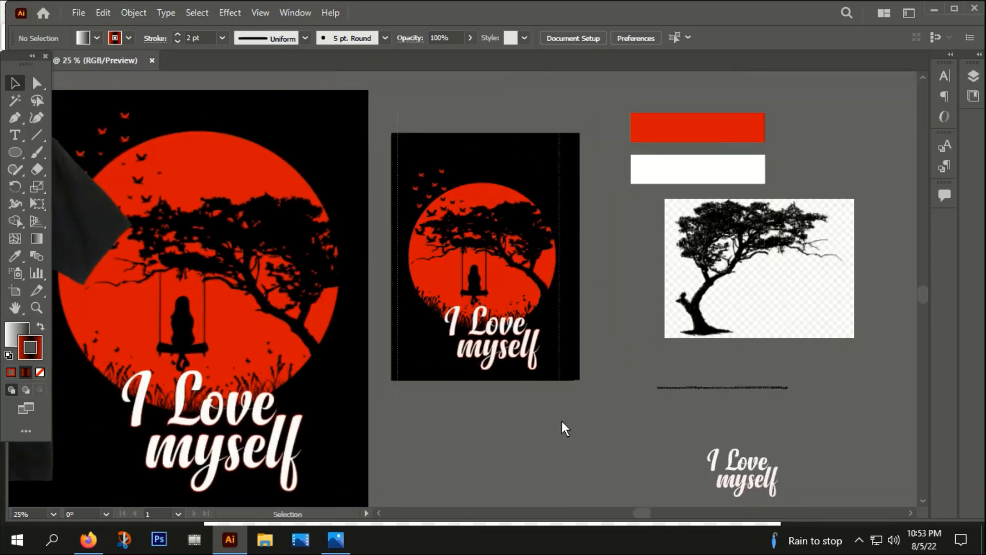
pyautogui.rightClick(535, 207)
pyautogui.click(571, 337)
pyautogui.moveTo(534, 275); pyautogui.dragTo(526, 248)
pyautogui.moveTo(556, 357); pyautogui.dragTo(575, 373)
pyautogui.moveTo(547, 248); pyautogui.dragTo(550, 251)
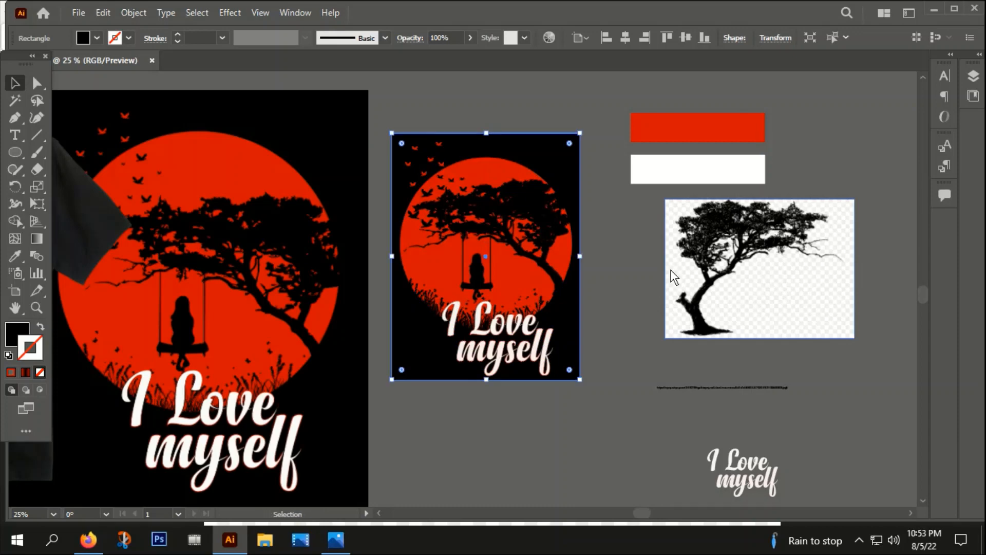
pyautogui.press('Delete')
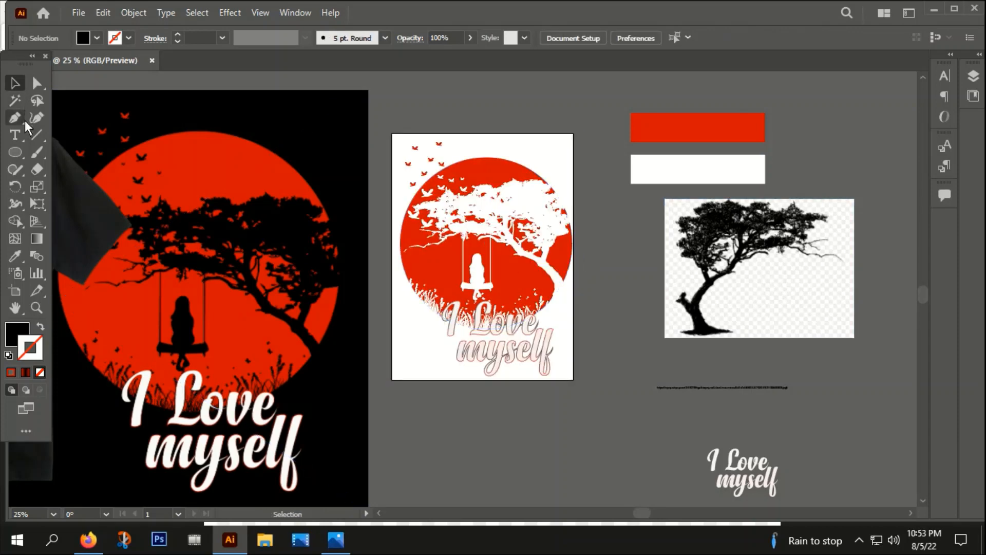
# Step: Export the artboards as a PNG named "png" to the Desktop at Screen 72 ppi with a transparent background
pyautogui.click(78, 13)
pyautogui.moveTo(112, 297)
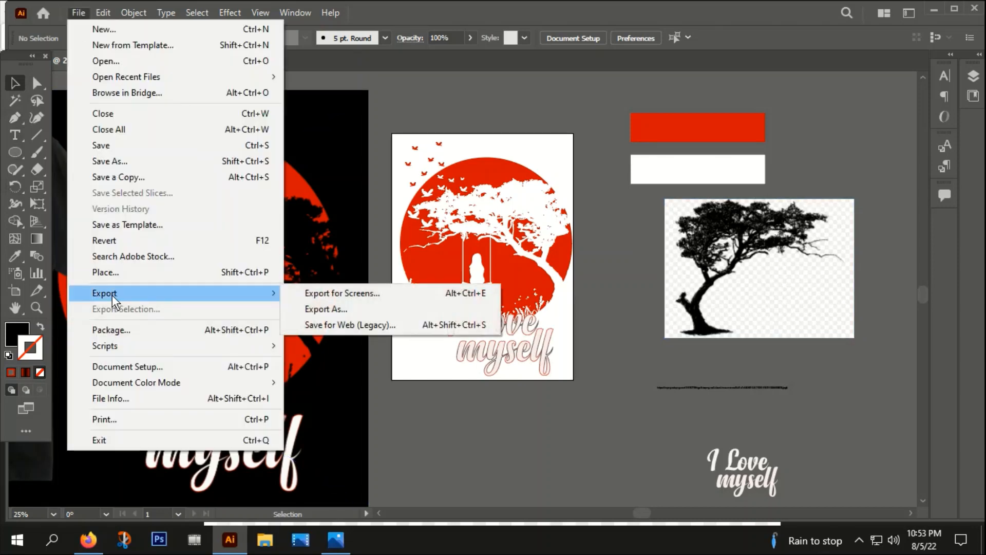
pyautogui.click(306, 309)
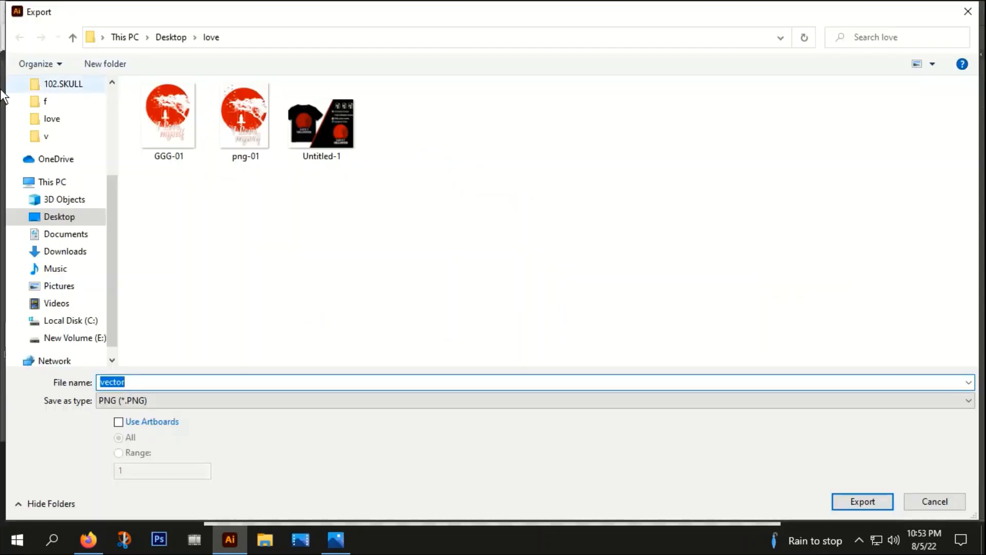
pyautogui.click(63, 215)
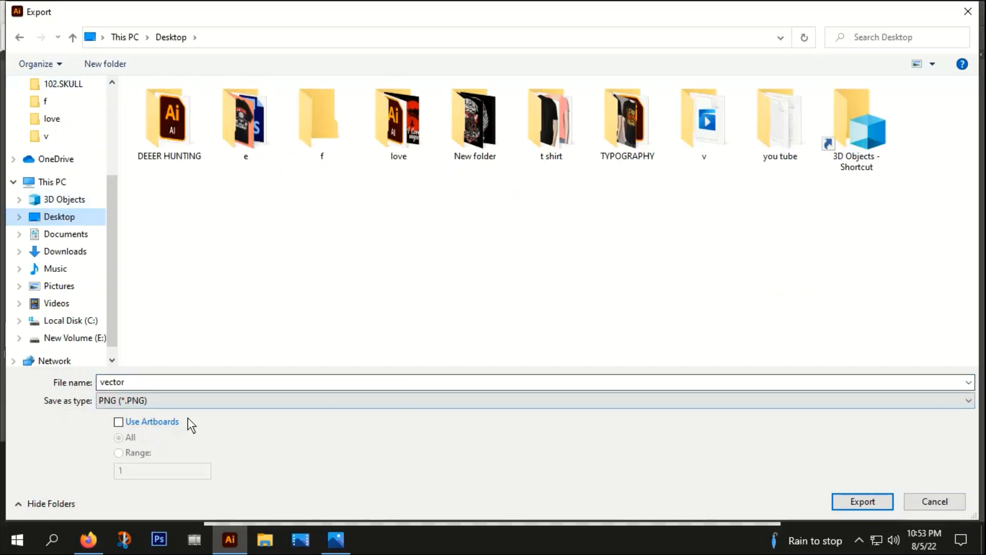
pyautogui.click(120, 422)
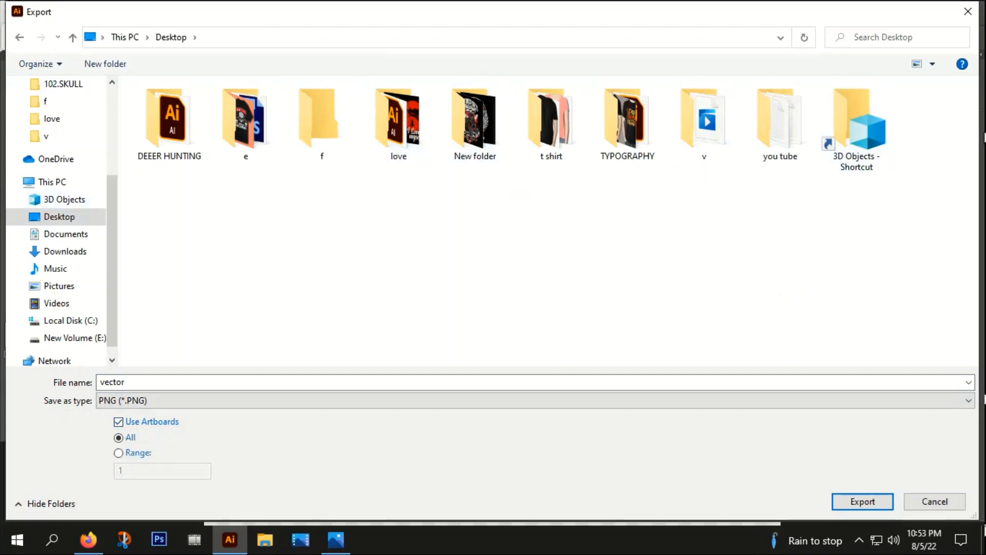
pyautogui.click(135, 383)
pyautogui.write('png')
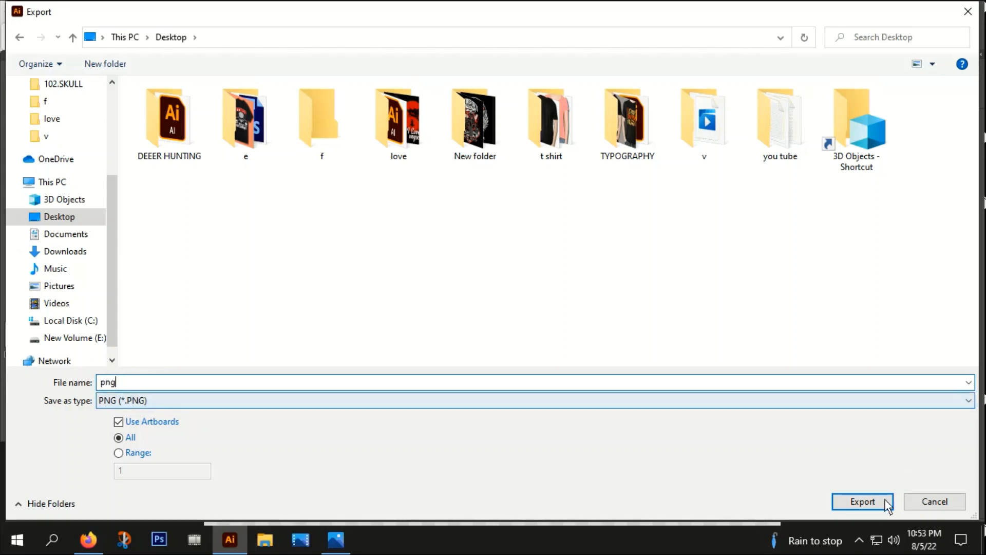
pyautogui.click(865, 505)
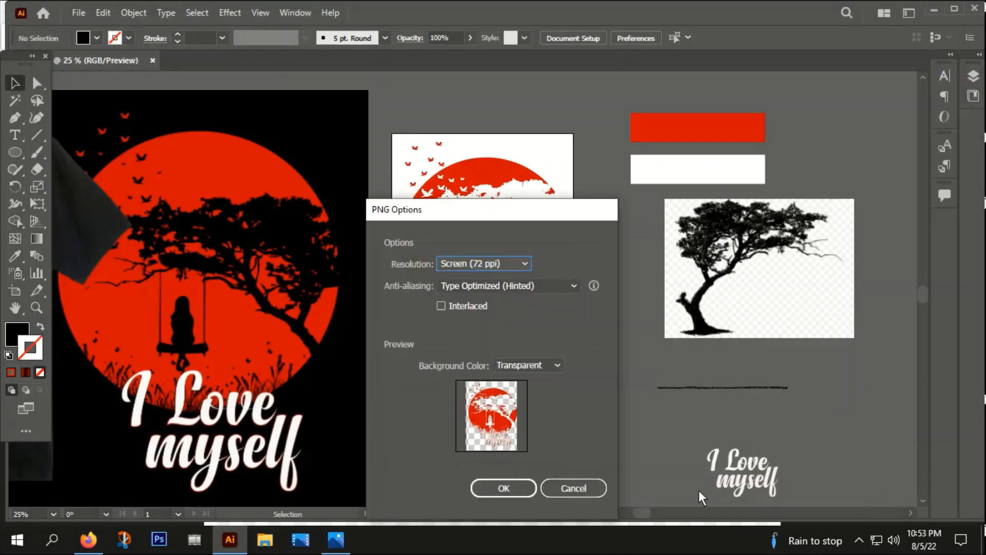
pyautogui.click(511, 485)
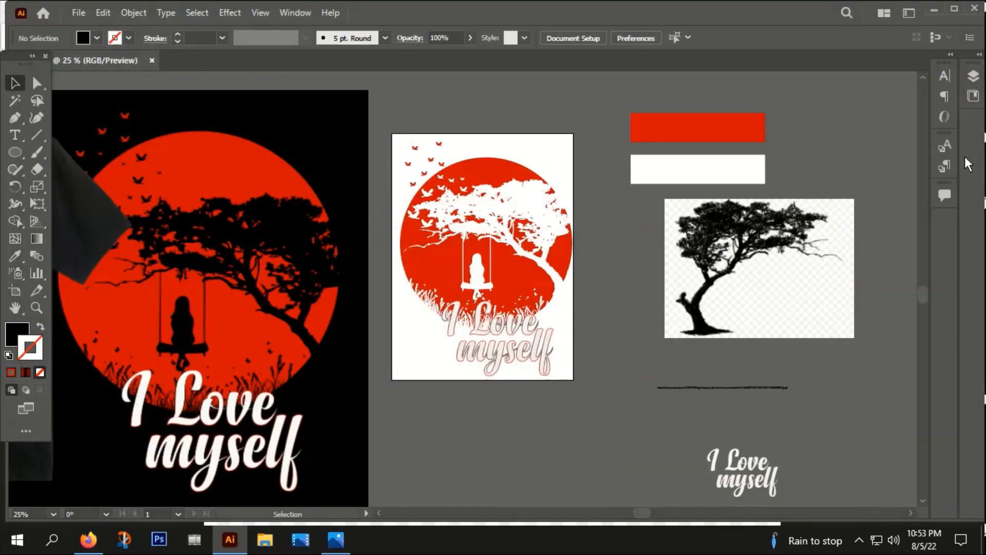
# Step: Save the document to the Desktop as Illustrator EPS named "source file" using all artboards
pyautogui.click(81, 14)
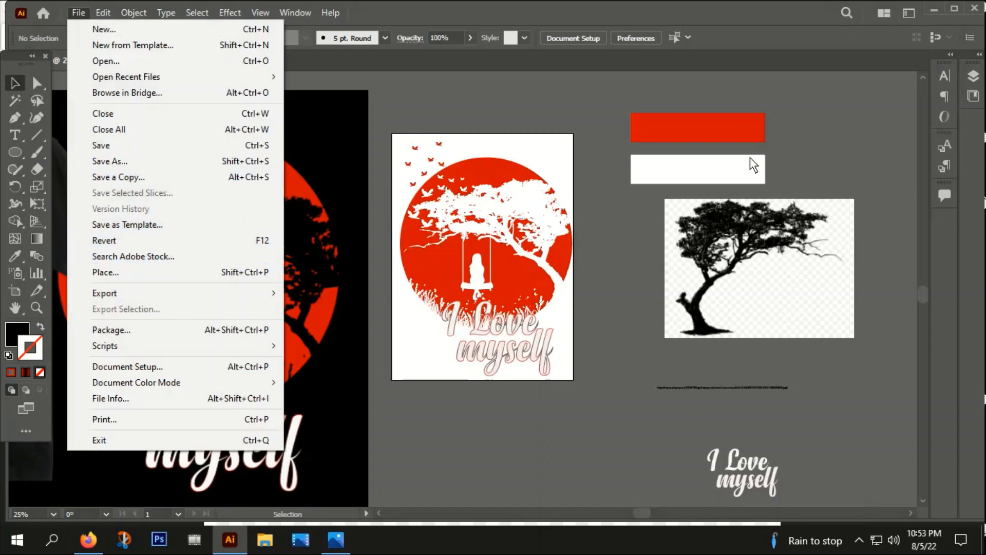
pyautogui.click(114, 162)
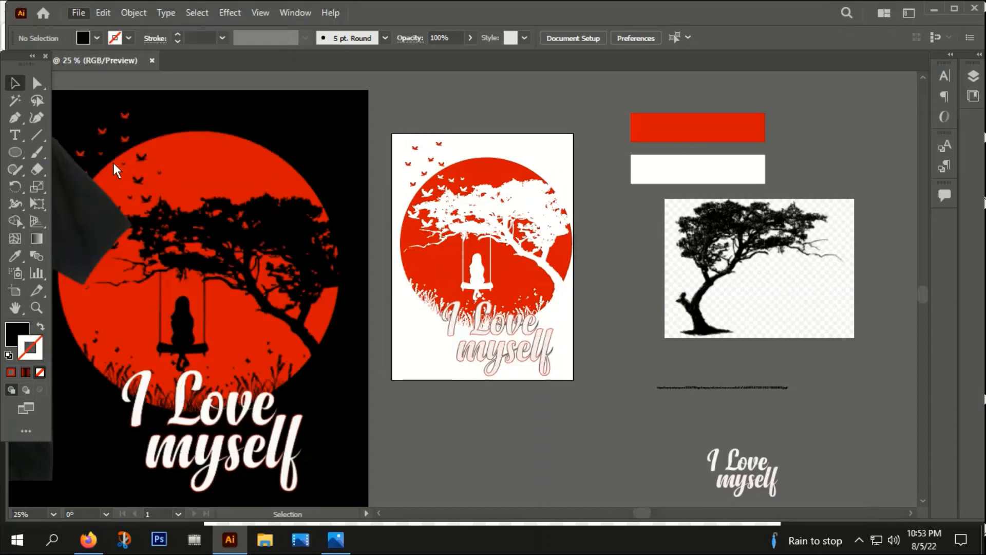
pyautogui.click(41, 217)
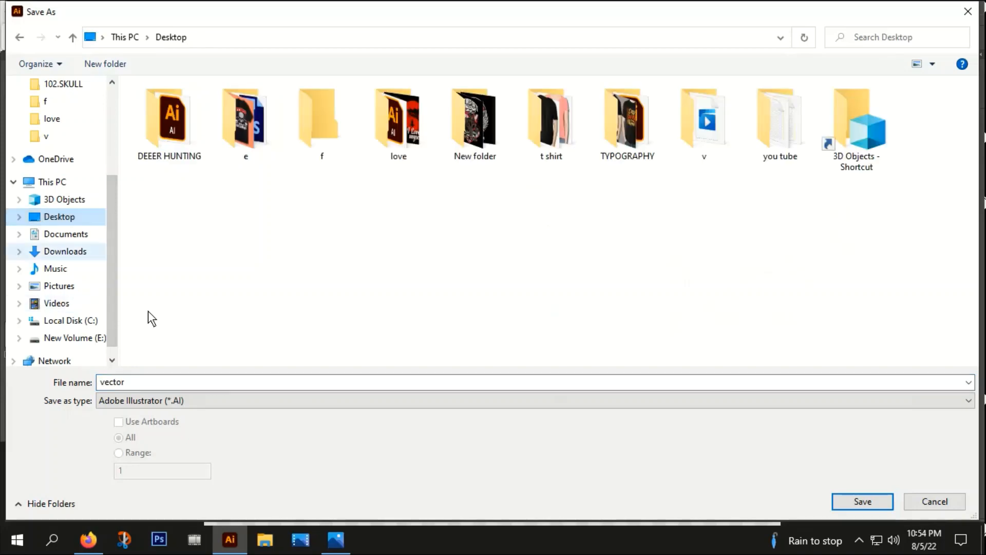
pyautogui.click(133, 403)
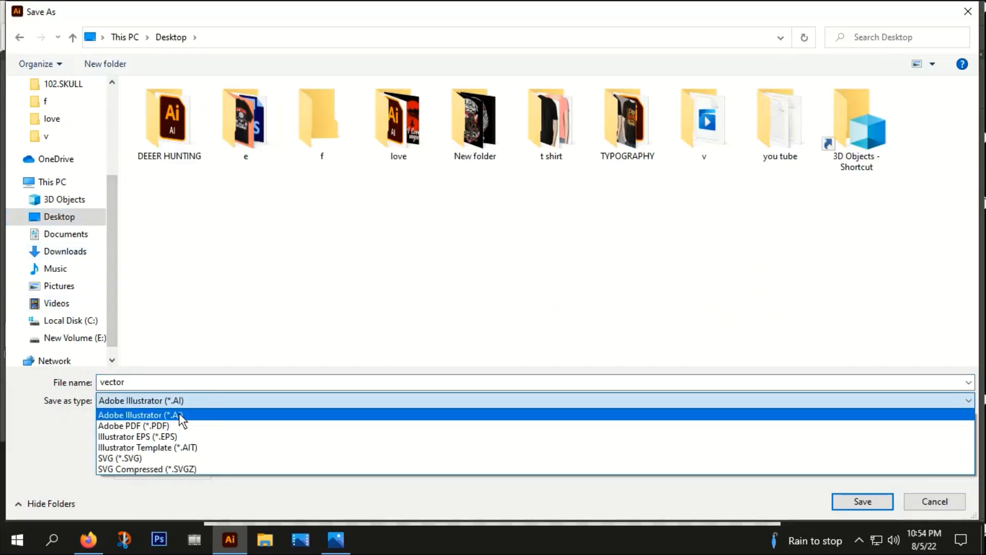
pyautogui.click(165, 437)
pyautogui.click(137, 384)
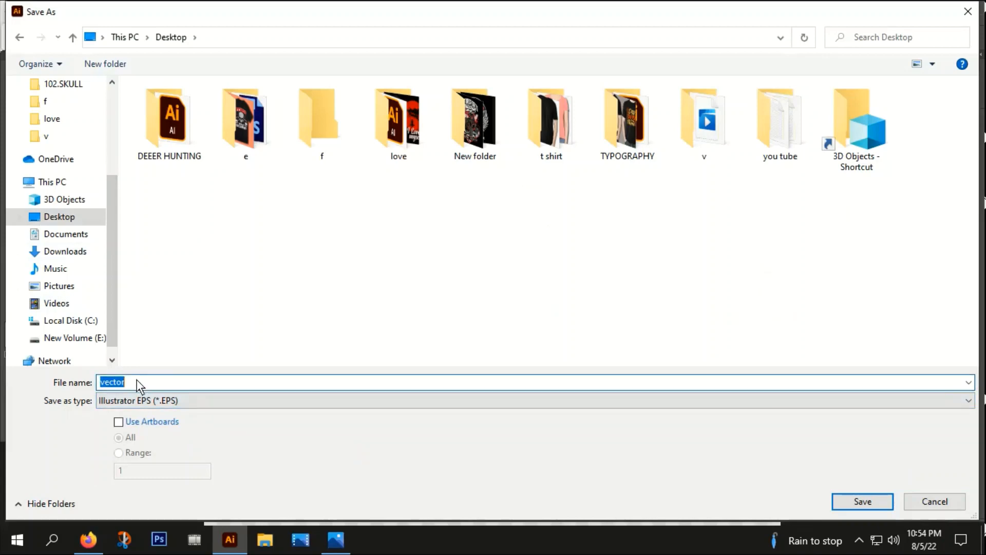
pyautogui.write('source file')
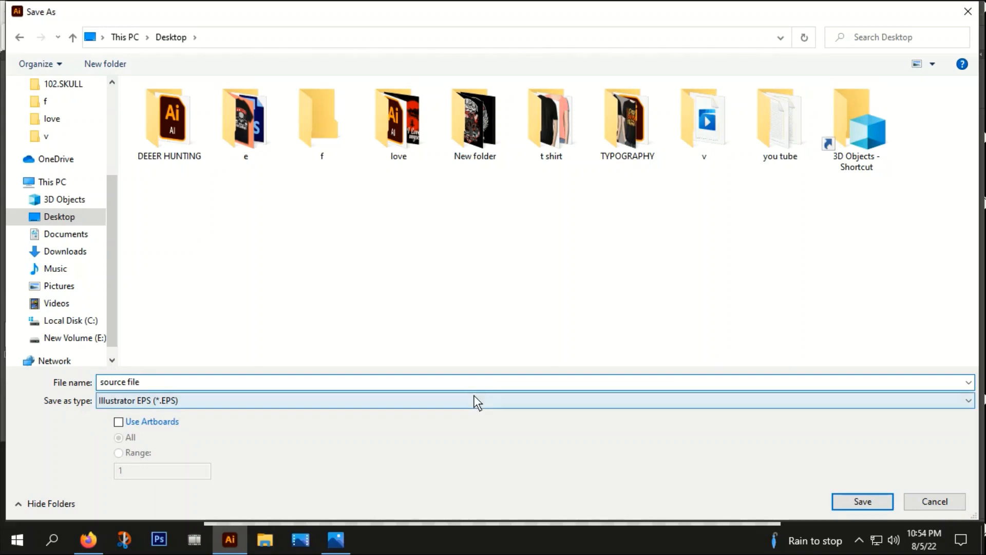
pyautogui.click(118, 422)
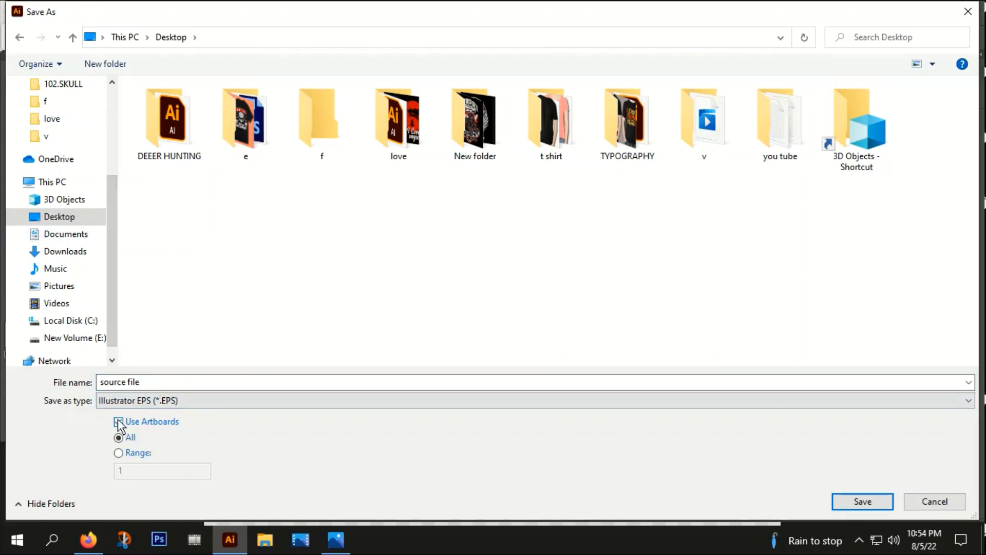
pyautogui.click(881, 502)
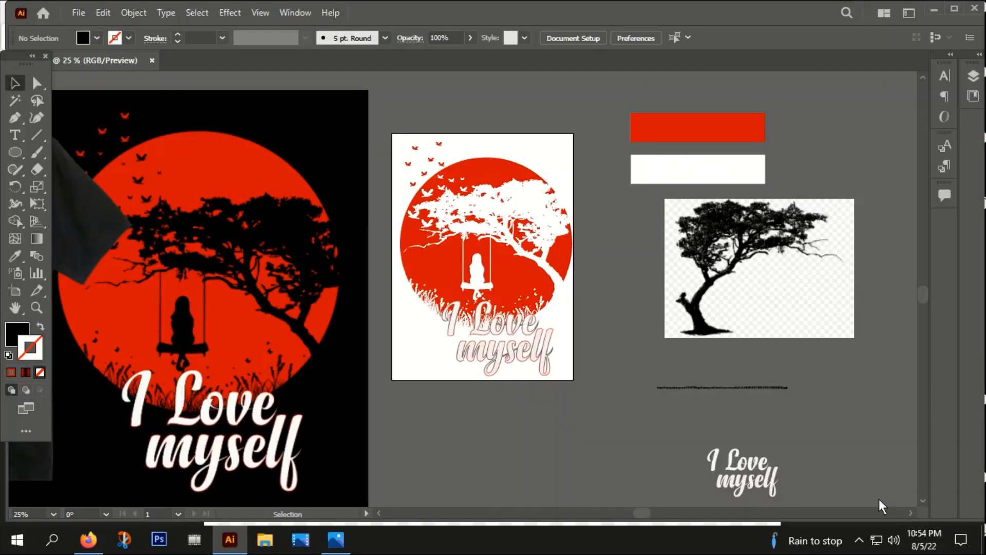
pyautogui.click(562, 468)
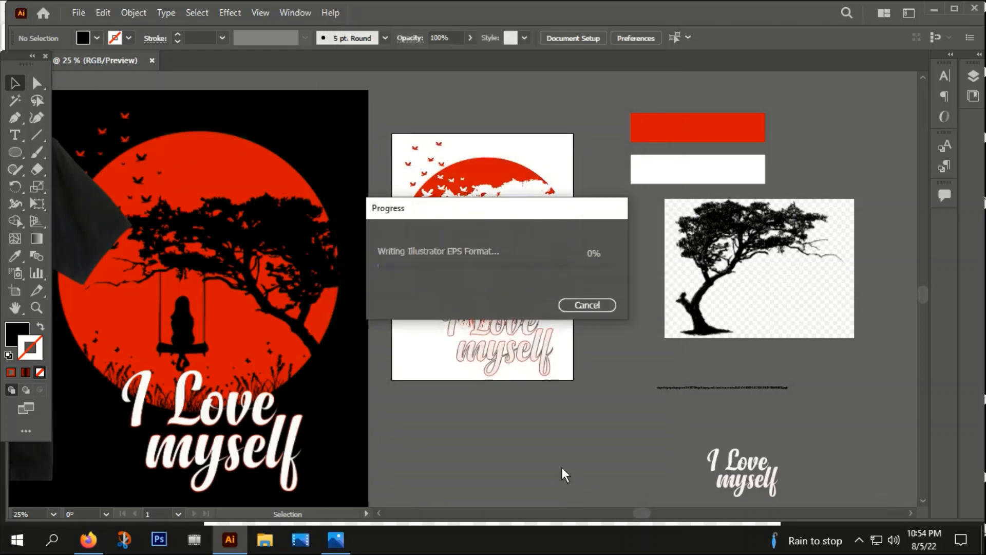